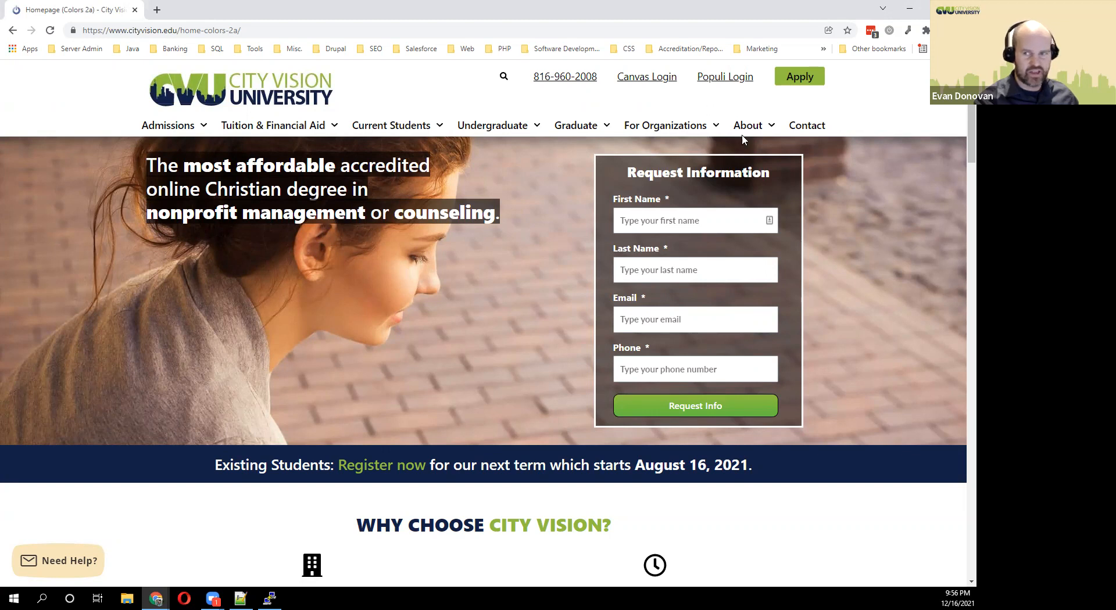
Sign in to Canvas through Populi with the saved faculty test account from LastPass.
{"action": "left_click", "coordinate": [646, 82]}
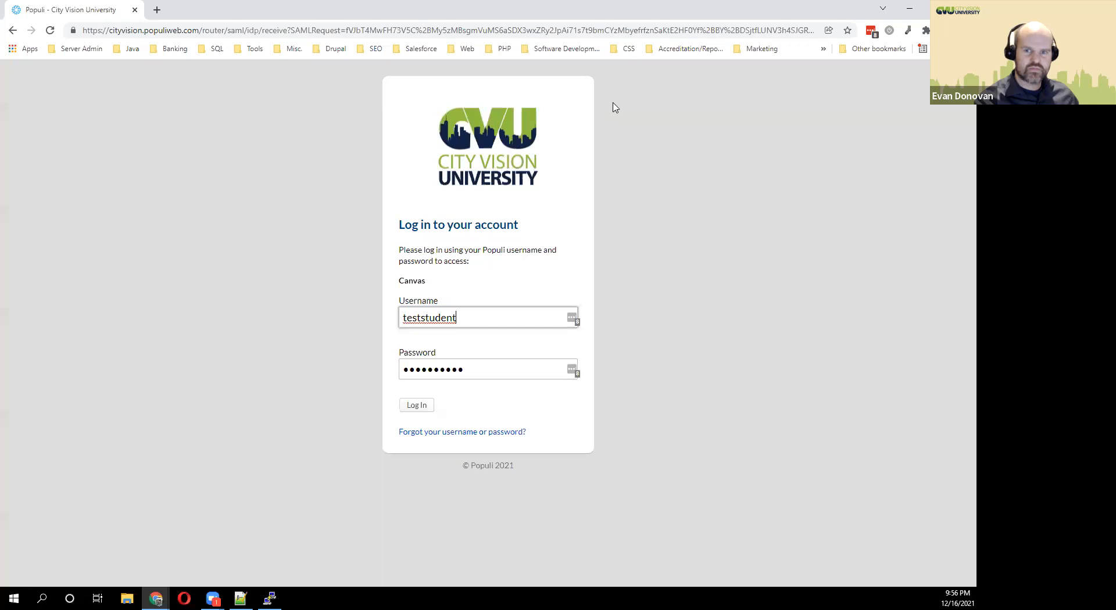
{"action": "left_click", "coordinate": [570, 317]}
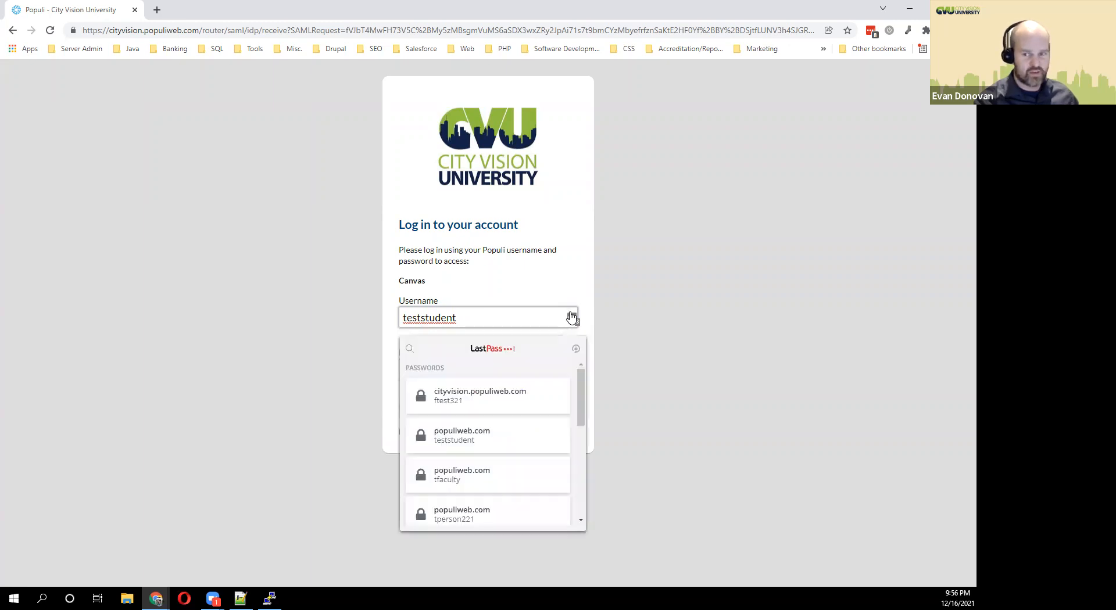
{"action": "left_click", "coordinate": [511, 392]}
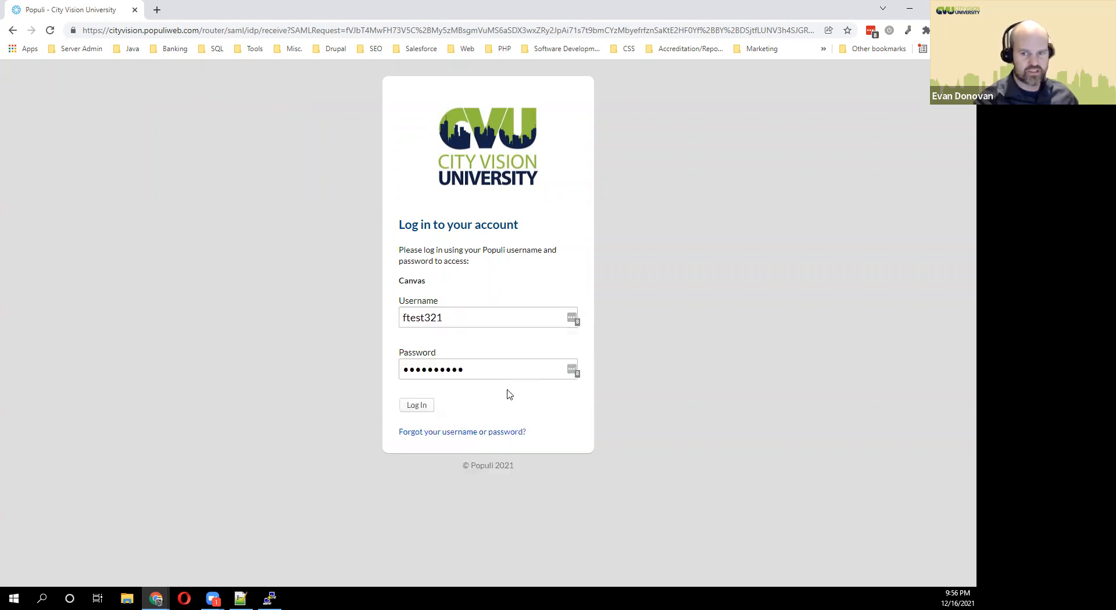
{"action": "left_click", "coordinate": [411, 408]}
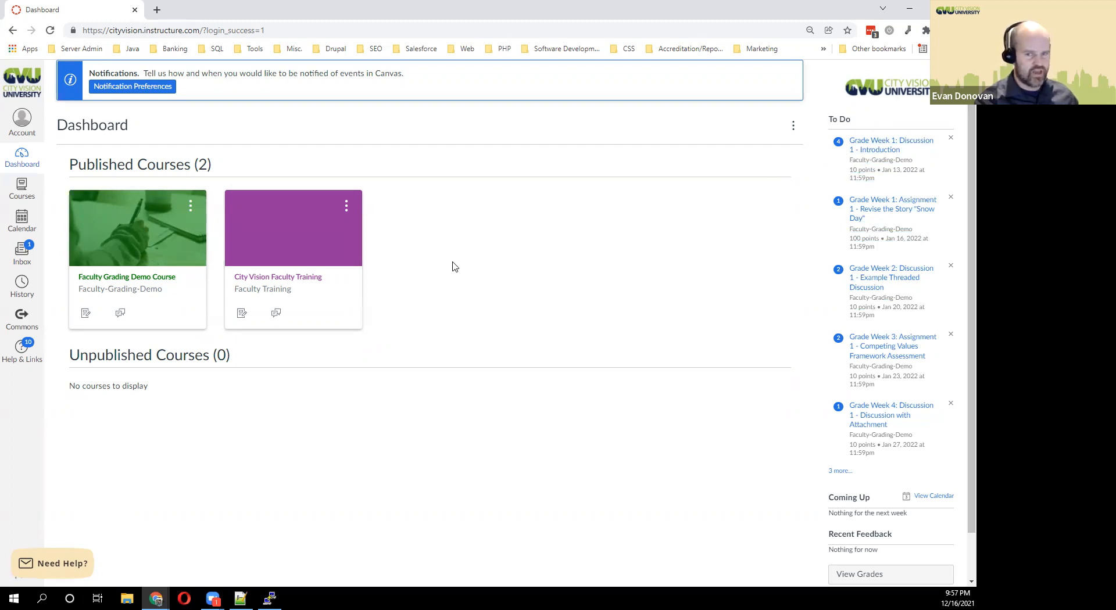
{"action": "left_click", "coordinate": [268, 292]}
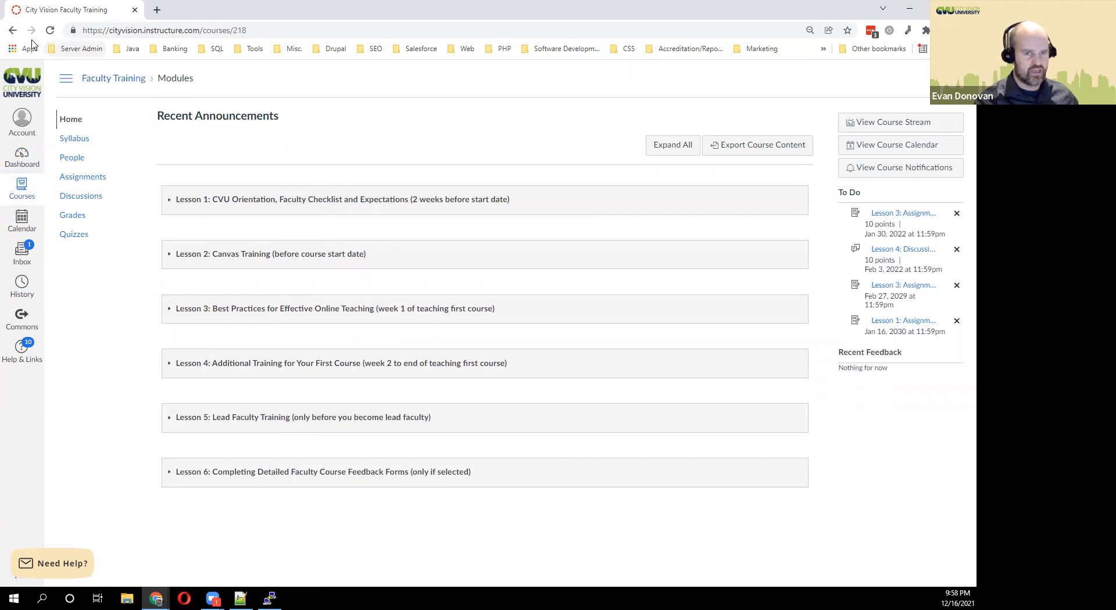
{"action": "left_click", "coordinate": [14, 33]}
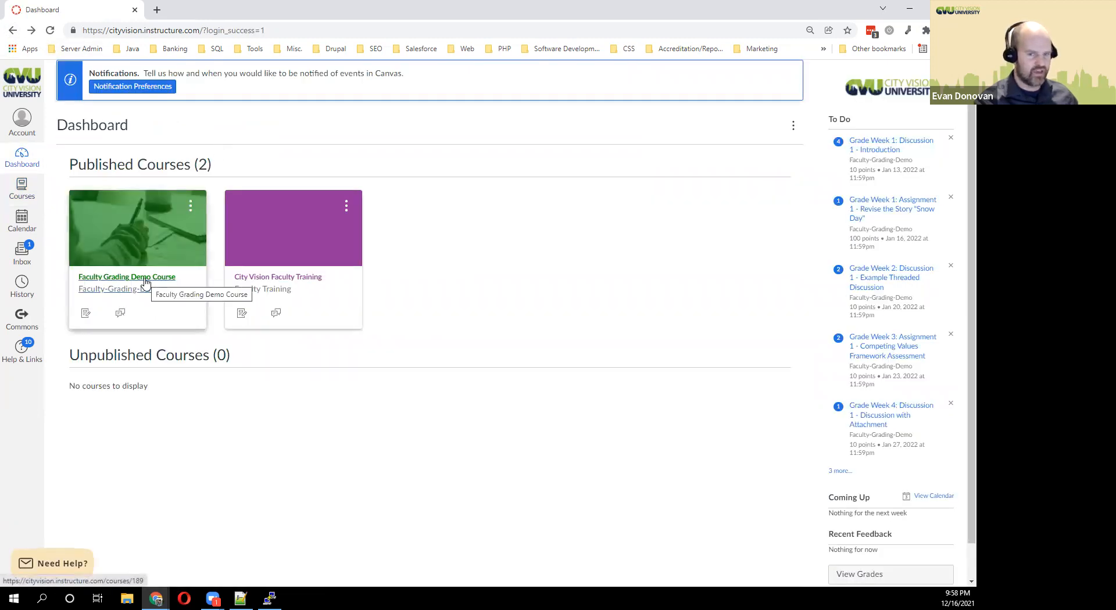
Enter the Faculty Grading Demo Course from its card and expand Lesson 1: Faculty Grading Practice.
{"action": "left_click", "coordinate": [91, 279]}
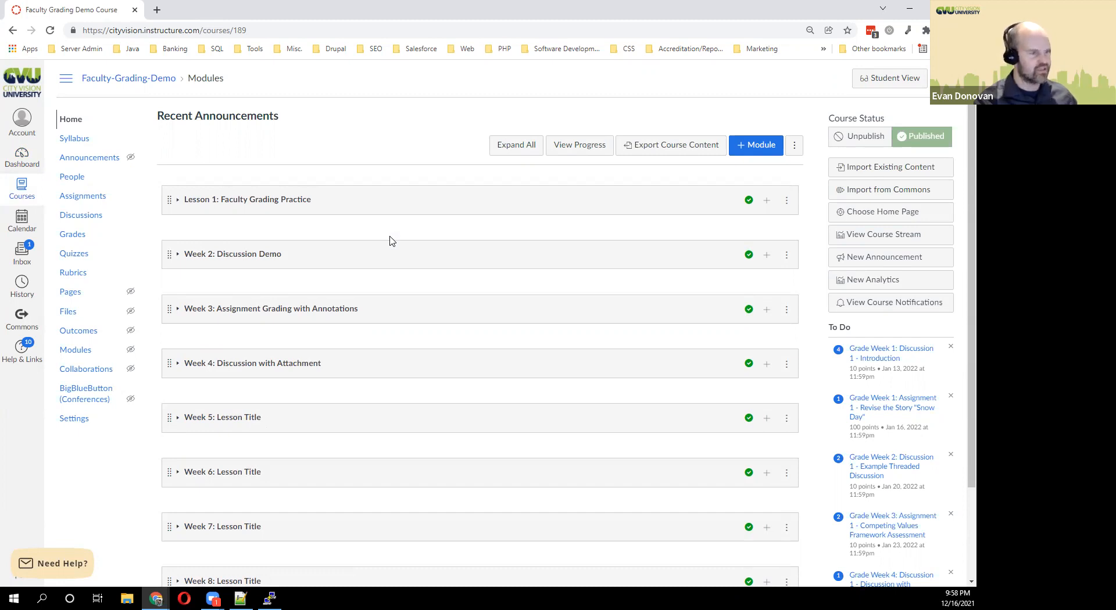
{"action": "left_click", "coordinate": [253, 200]}
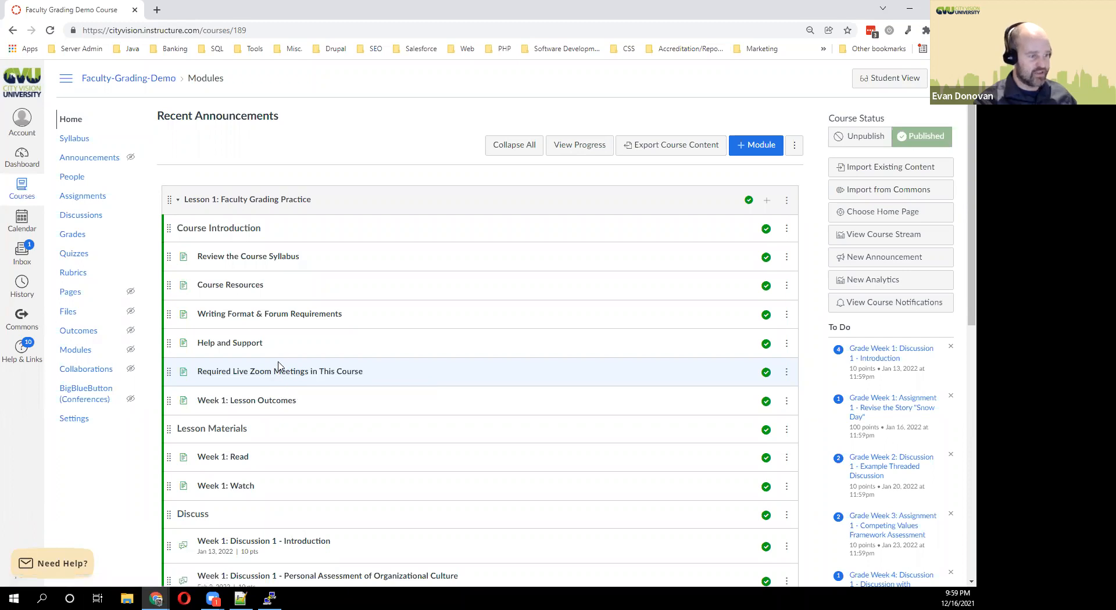
Expand the Week 2: Discussion Demo module further down the course modules list.
{"action": "scroll", "coordinate": [347, 399], "scroll_direction": "down", "scroll_amount": 5}
{"action": "left_click", "coordinate": [306, 423]}
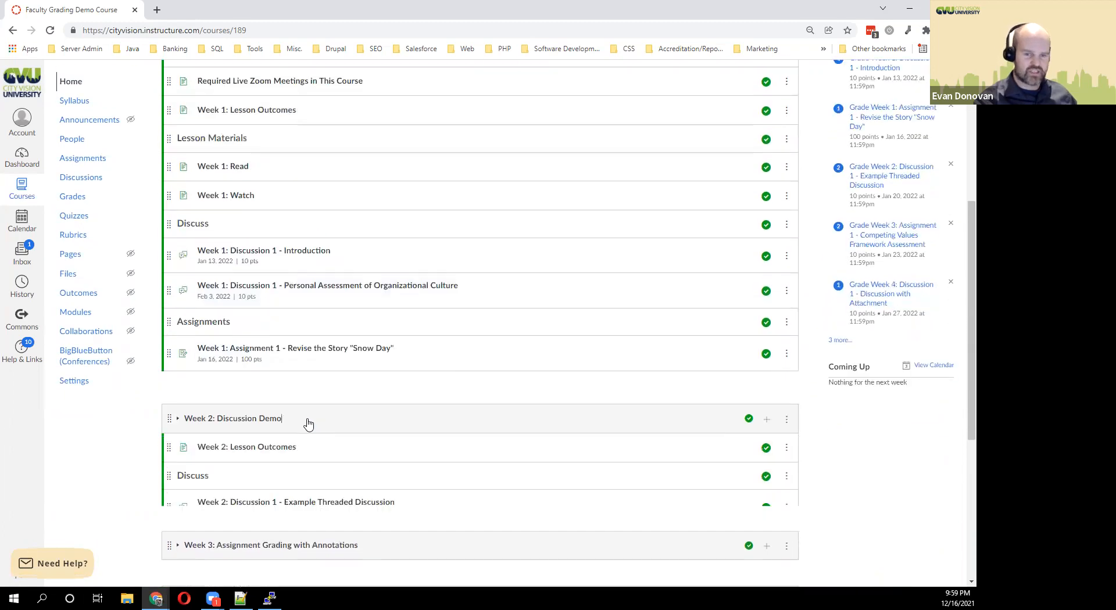
{"action": "scroll", "coordinate": [302, 366], "scroll_direction": "up", "scroll_amount": 1}
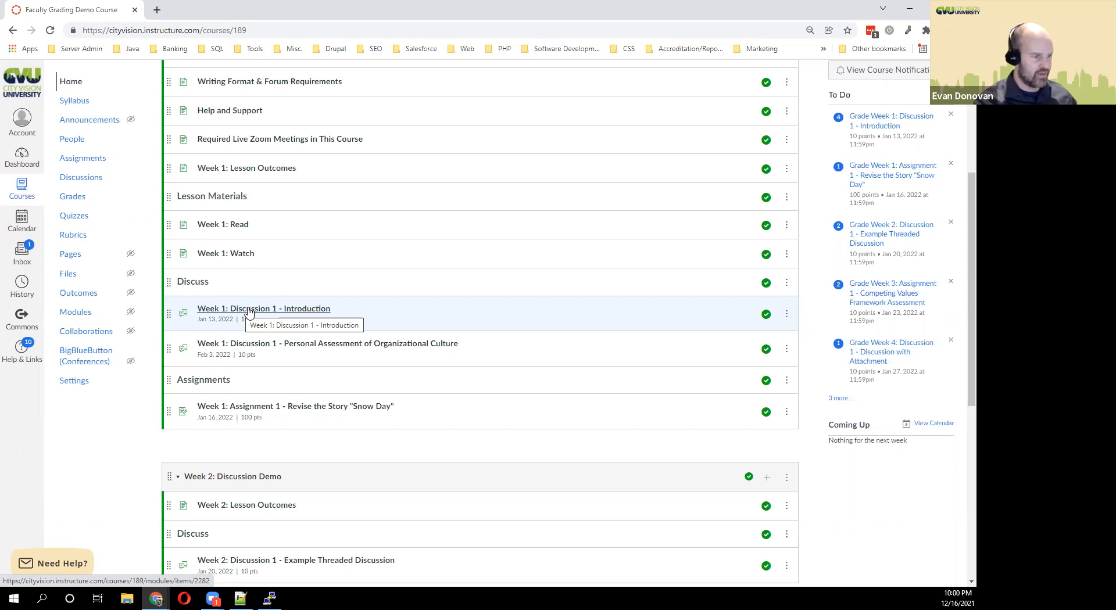
View the course Syllabus and turn off the set-up tutorial with Don't Show Again.
{"action": "left_click", "coordinate": [76, 101]}
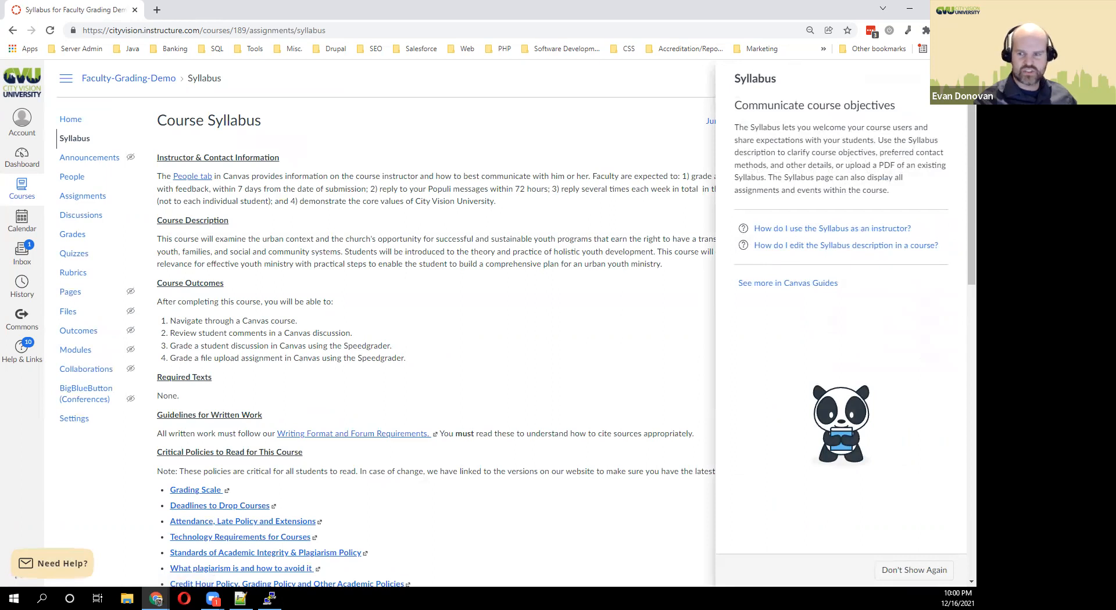
{"action": "left_click", "coordinate": [913, 570]}
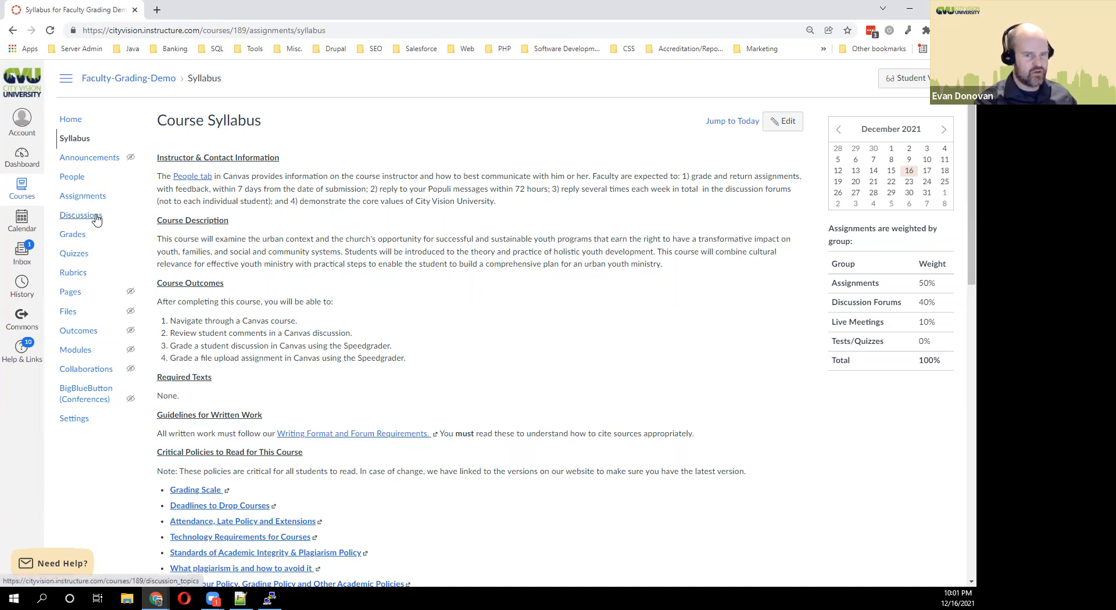
Go back Home, re-expand Lesson 1, then open Week 1: Discussion 1 - Introduction from Discussions.
{"action": "left_click", "coordinate": [77, 124]}
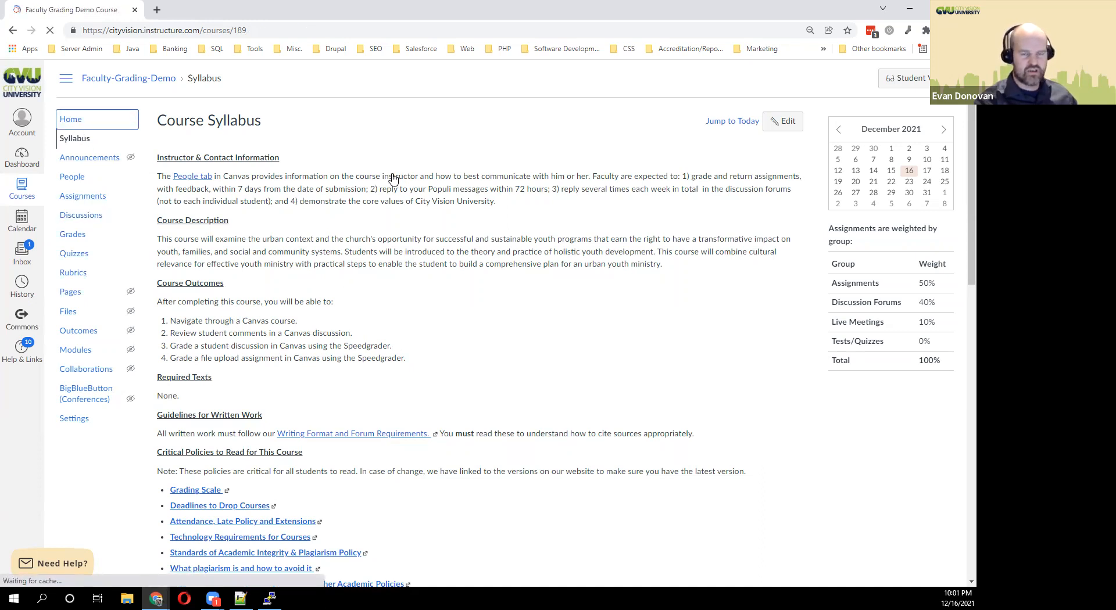
{"action": "left_click", "coordinate": [263, 200]}
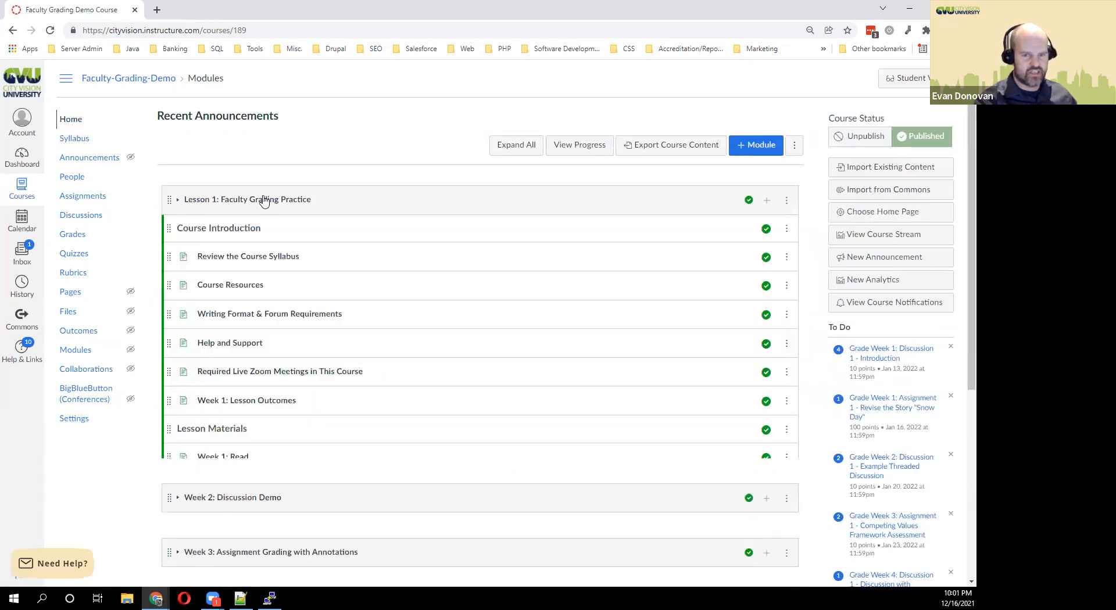
{"action": "scroll", "coordinate": [313, 339], "scroll_direction": "down", "scroll_amount": 3}
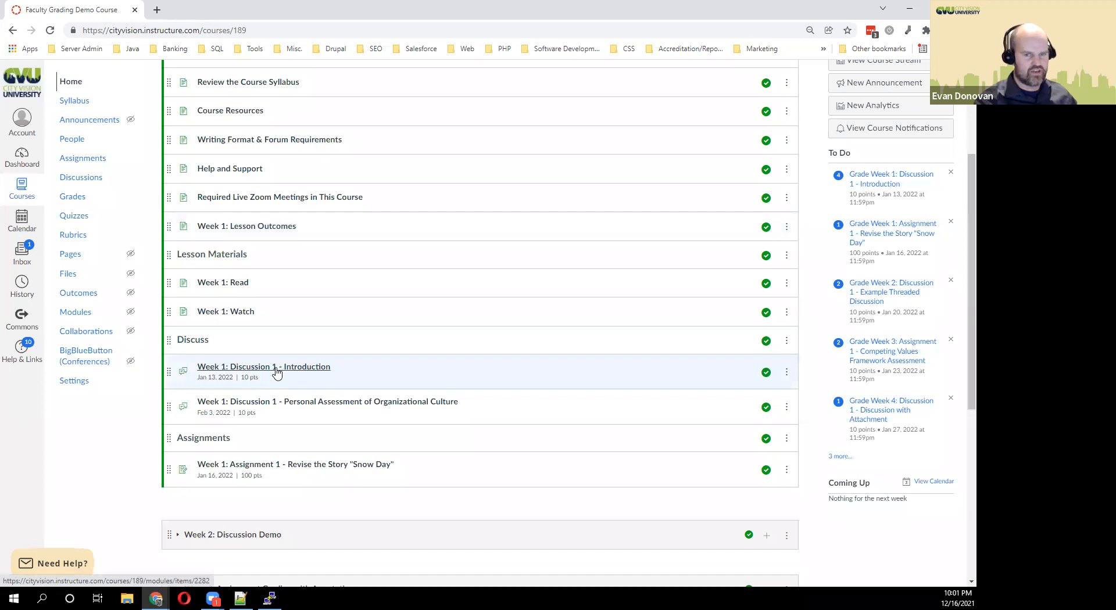
{"action": "left_click", "coordinate": [92, 179]}
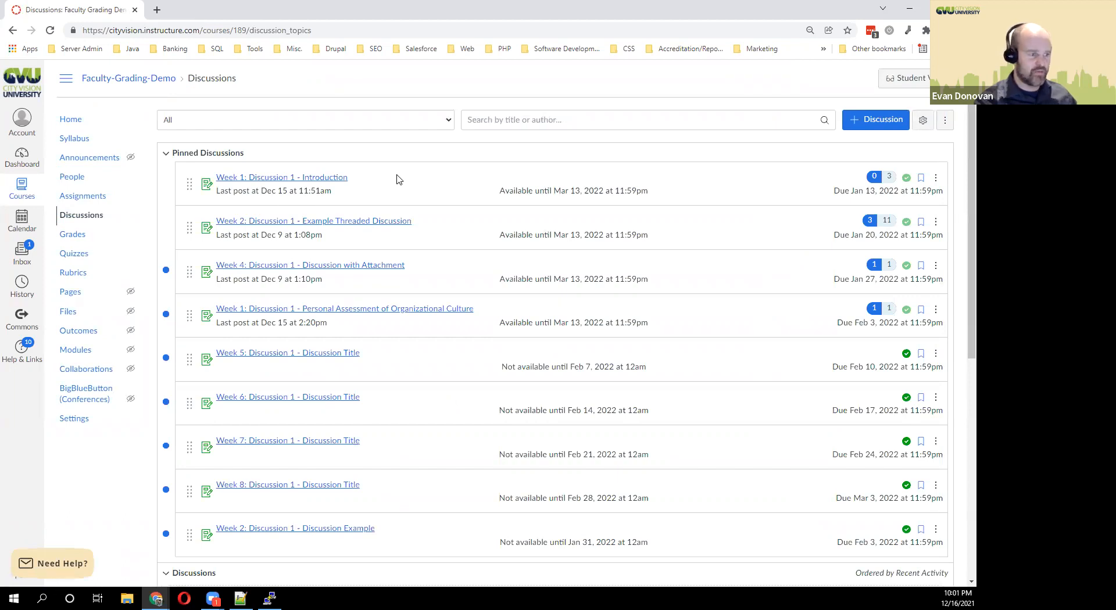
{"action": "left_click", "coordinate": [291, 181]}
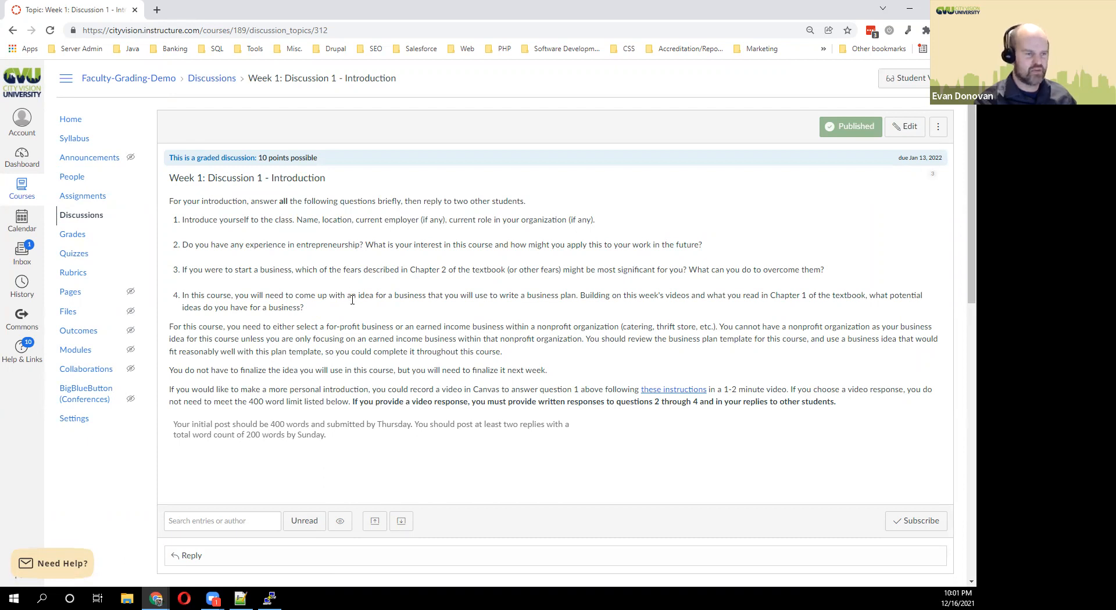
{"action": "scroll", "coordinate": [352, 299], "scroll_direction": "down", "scroll_amount": 5}
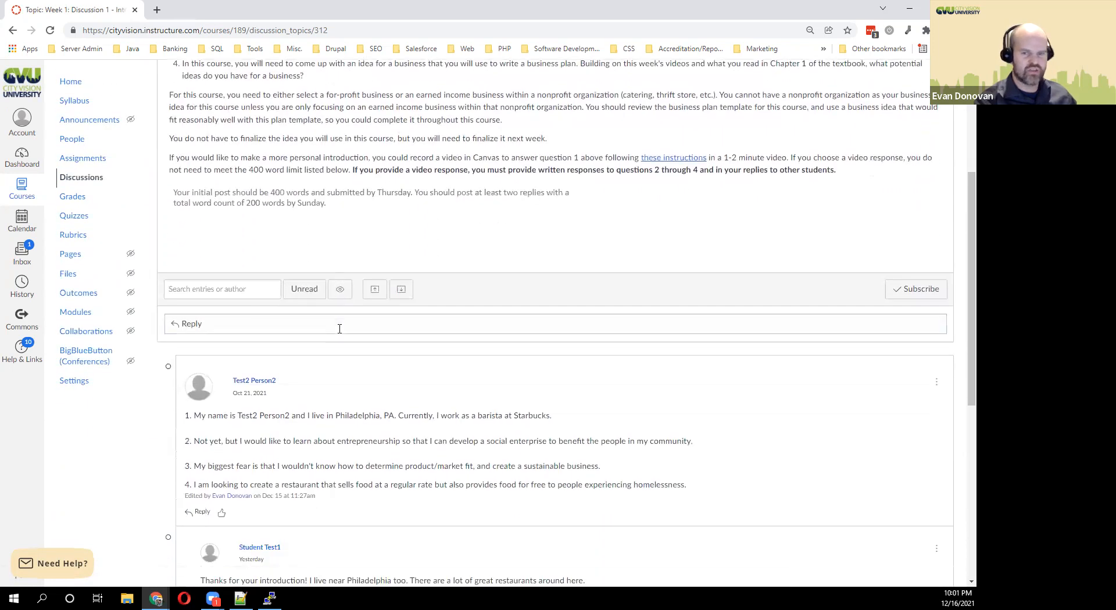
{"action": "scroll", "coordinate": [421, 395], "scroll_direction": "down", "scroll_amount": 3}
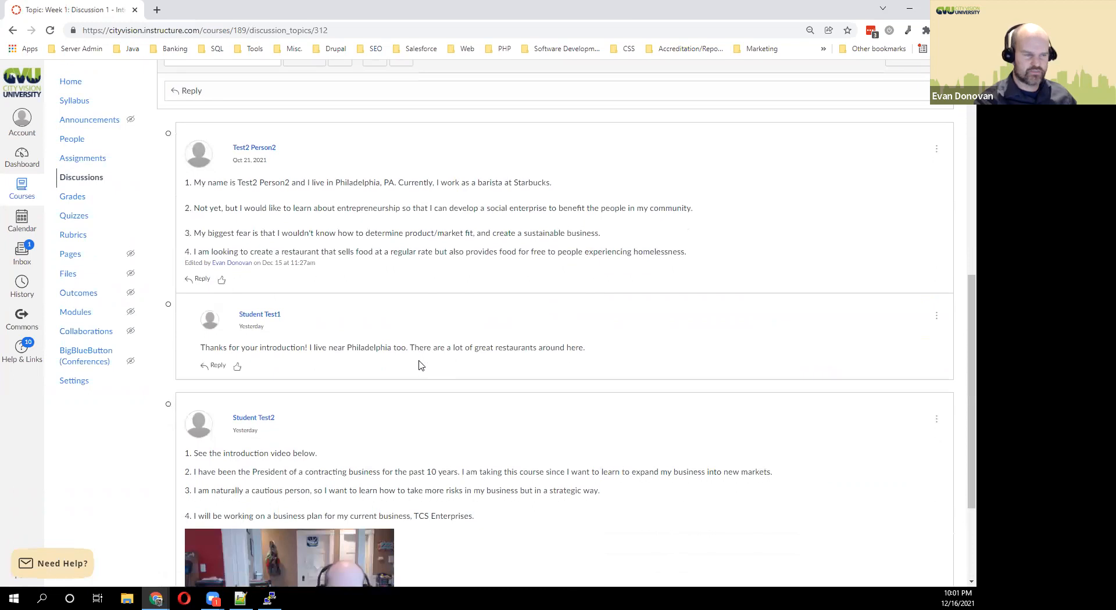
{"action": "scroll", "coordinate": [418, 364], "scroll_direction": "up", "scroll_amount": 1}
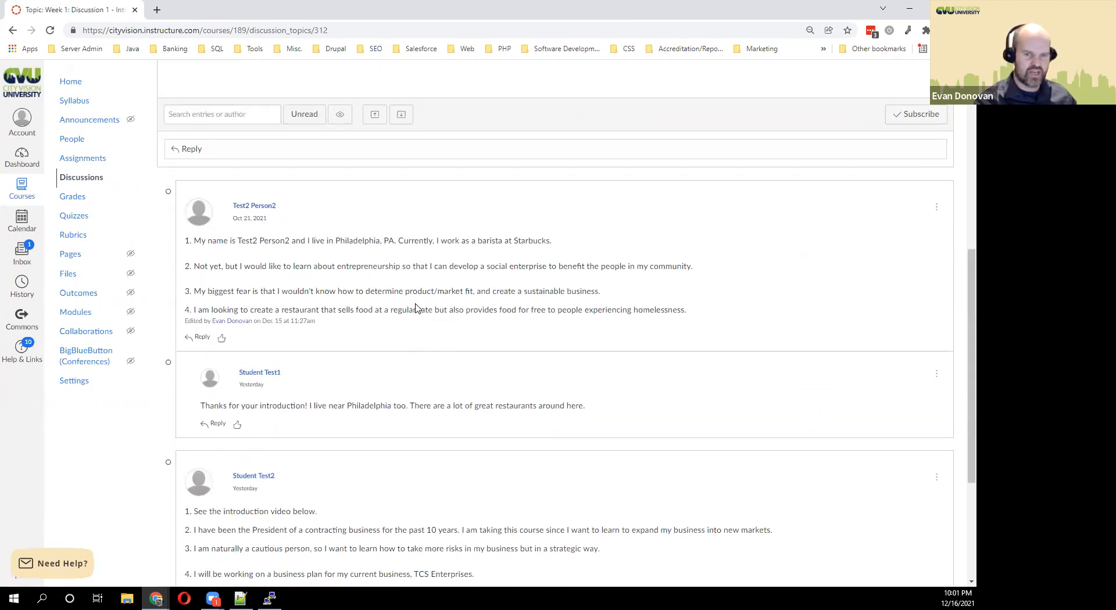
{"action": "scroll", "coordinate": [413, 314], "scroll_direction": "down", "scroll_amount": 4}
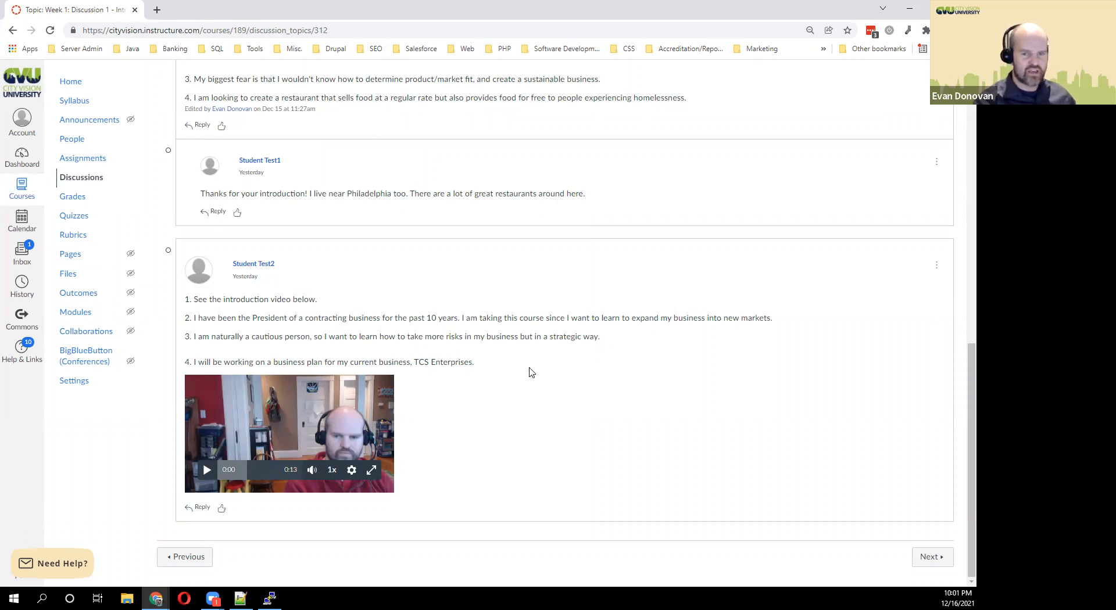
{"action": "left_click_drag", "start_coordinate": [474, 363], "coordinate": [186, 318]}
{"action": "left_click", "coordinate": [389, 318]}
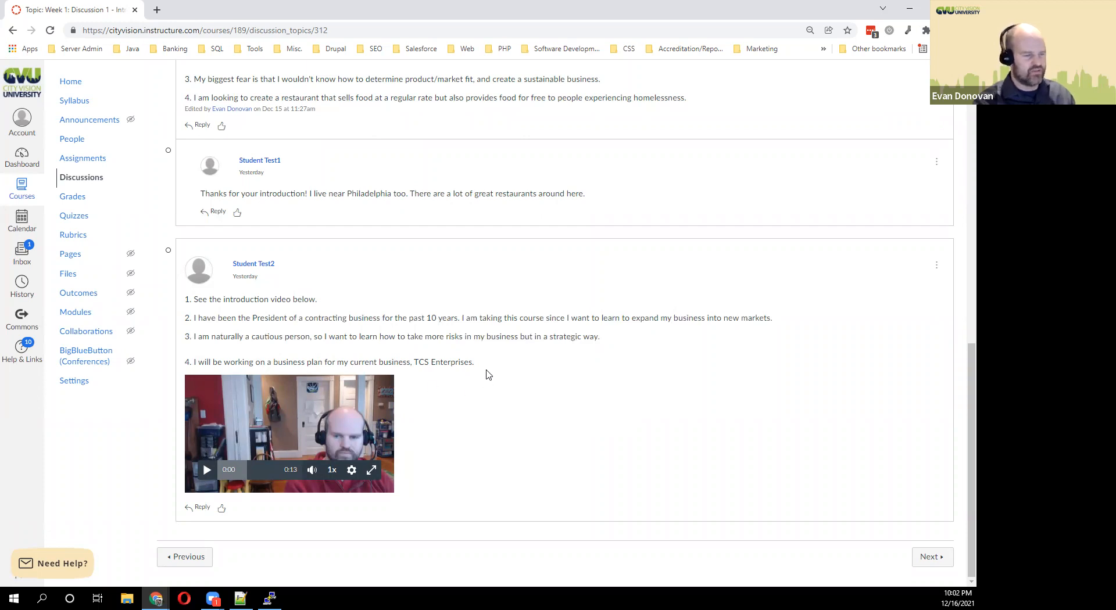
{"action": "scroll", "coordinate": [478, 379], "scroll_direction": "up", "scroll_amount": 2}
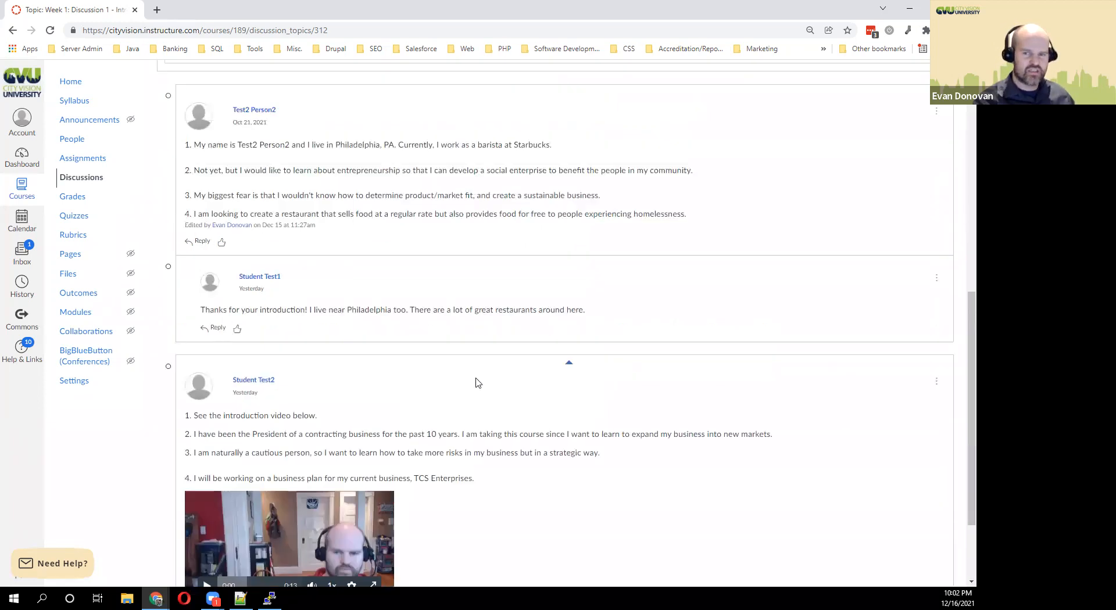
{"action": "scroll", "coordinate": [519, 432], "scroll_direction": "up", "scroll_amount": 3}
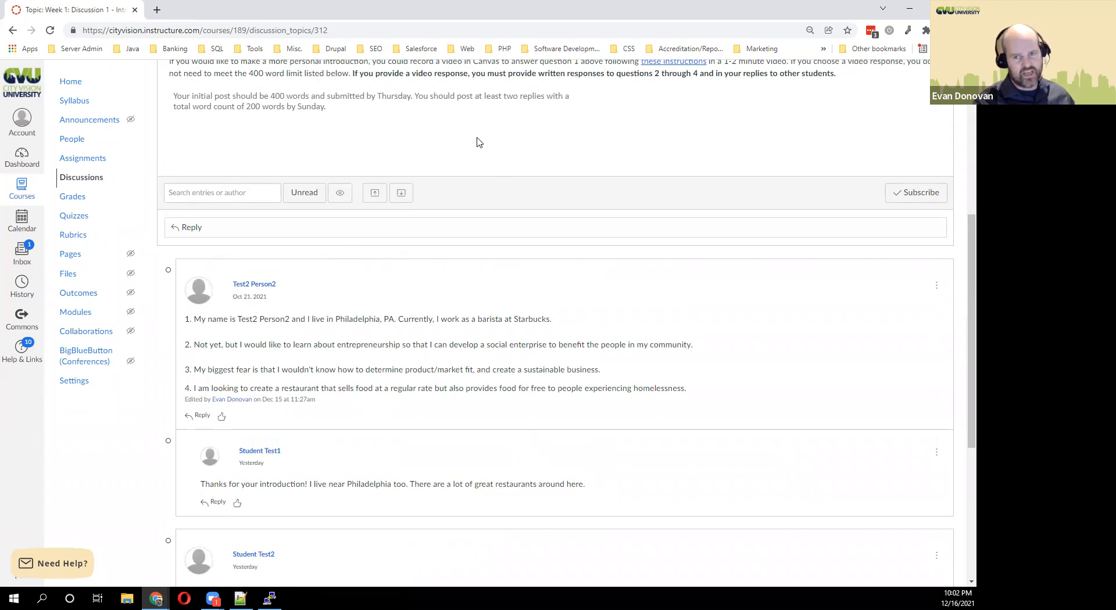
{"action": "scroll", "coordinate": [474, 210], "scroll_direction": "down", "scroll_amount": 2}
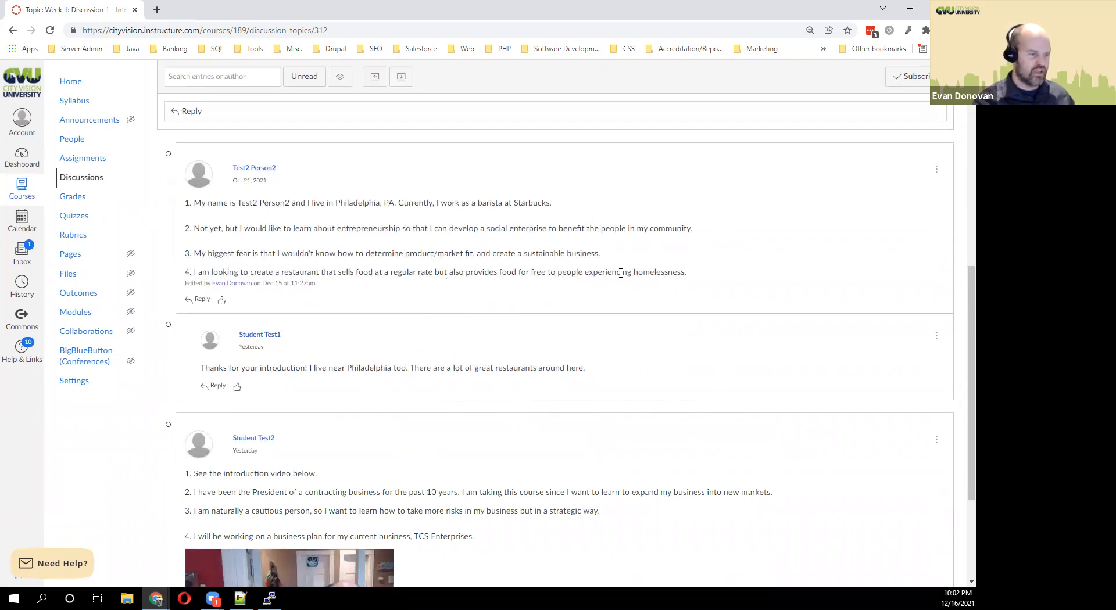
{"action": "scroll", "coordinate": [616, 297], "scroll_direction": "up", "scroll_amount": 3}
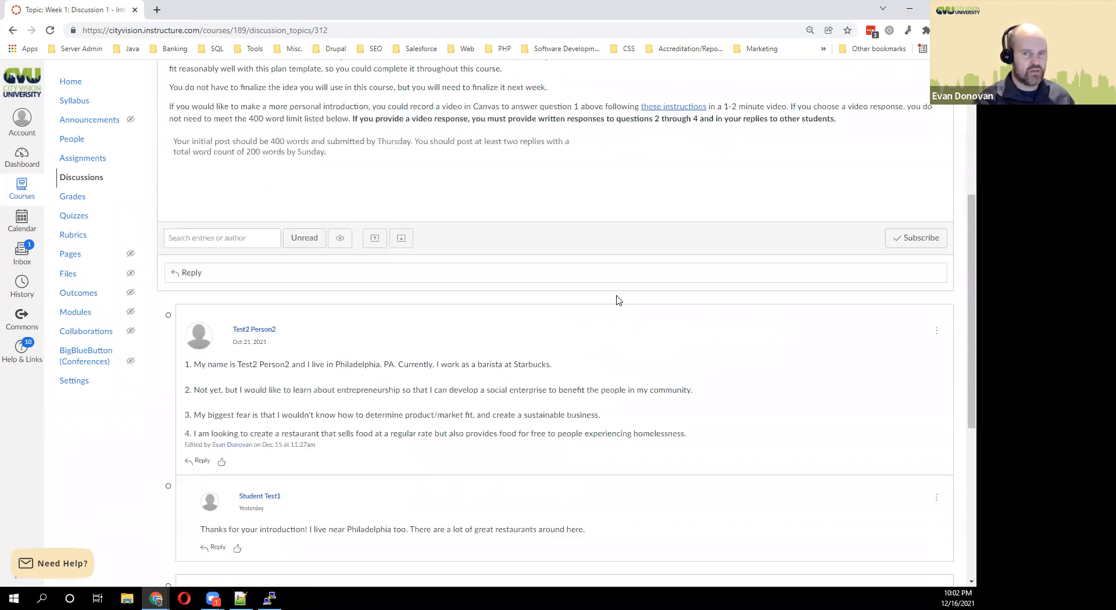
{"action": "scroll", "coordinate": [617, 301], "scroll_direction": "down", "scroll_amount": 3}
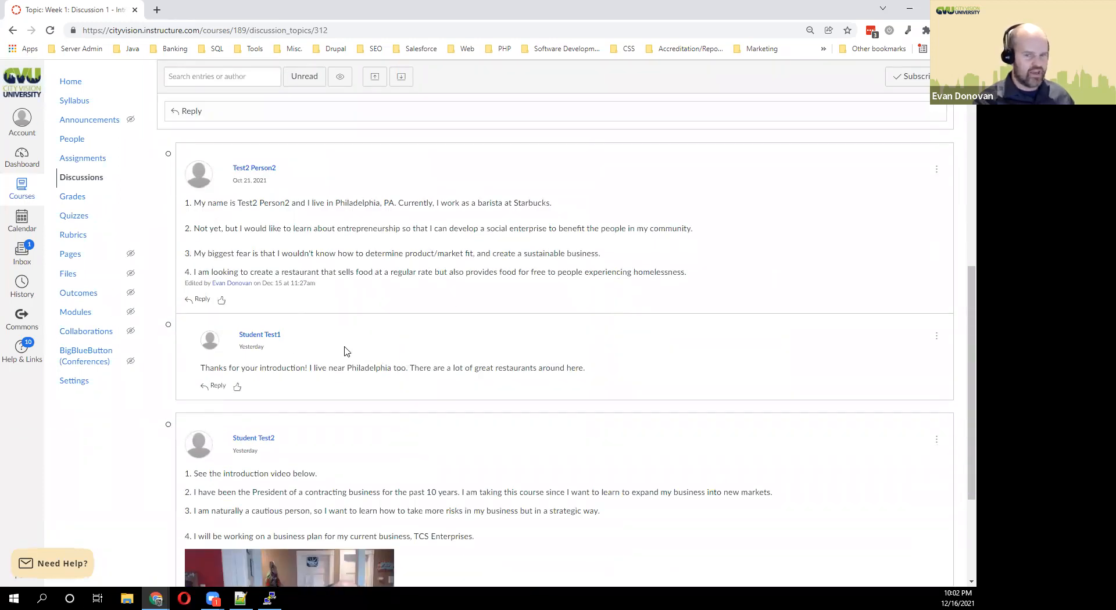
{"action": "scroll", "coordinate": [342, 351], "scroll_direction": "up", "scroll_amount": 1}
{"action": "scroll", "coordinate": [317, 343], "scroll_direction": "down", "scroll_amount": 1}
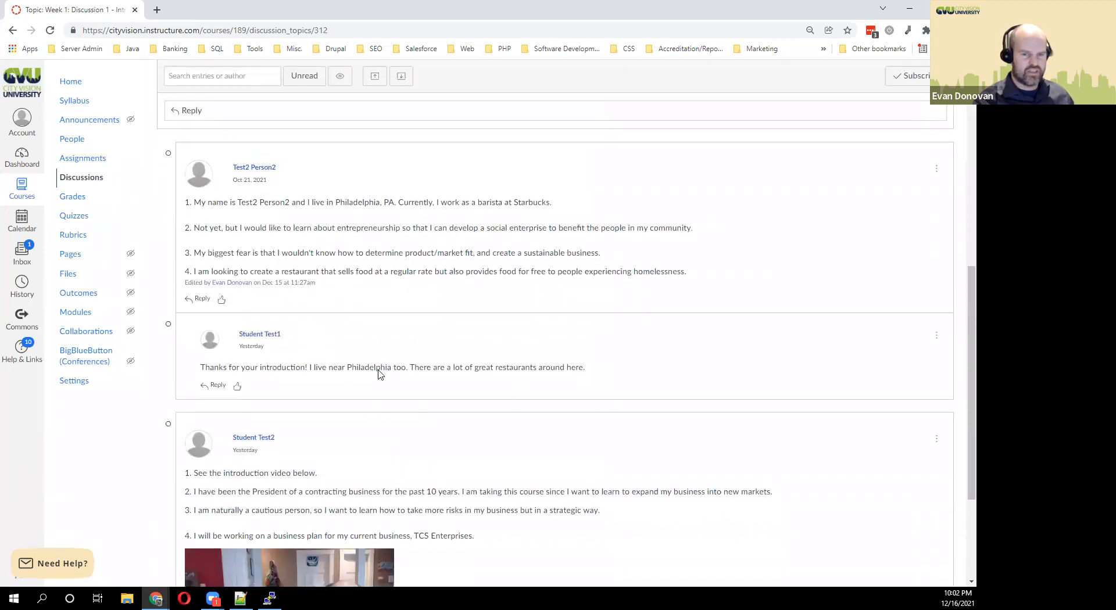
{"action": "scroll", "coordinate": [379, 374], "scroll_direction": "down", "scroll_amount": 1}
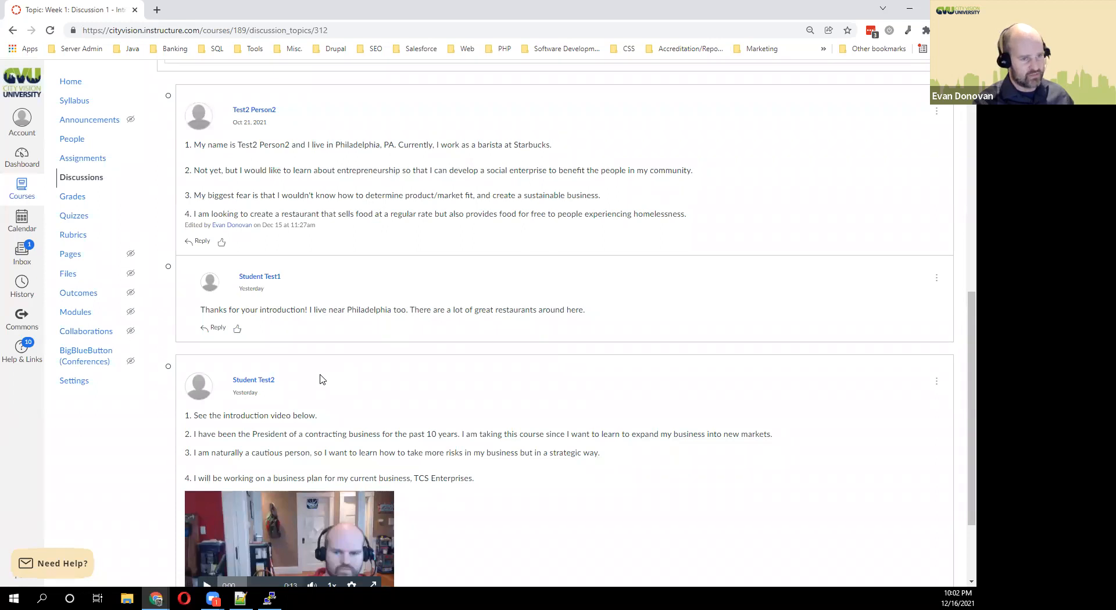
Open a reply editor beneath the first student's introduction post.
{"action": "left_click", "coordinate": [202, 242]}
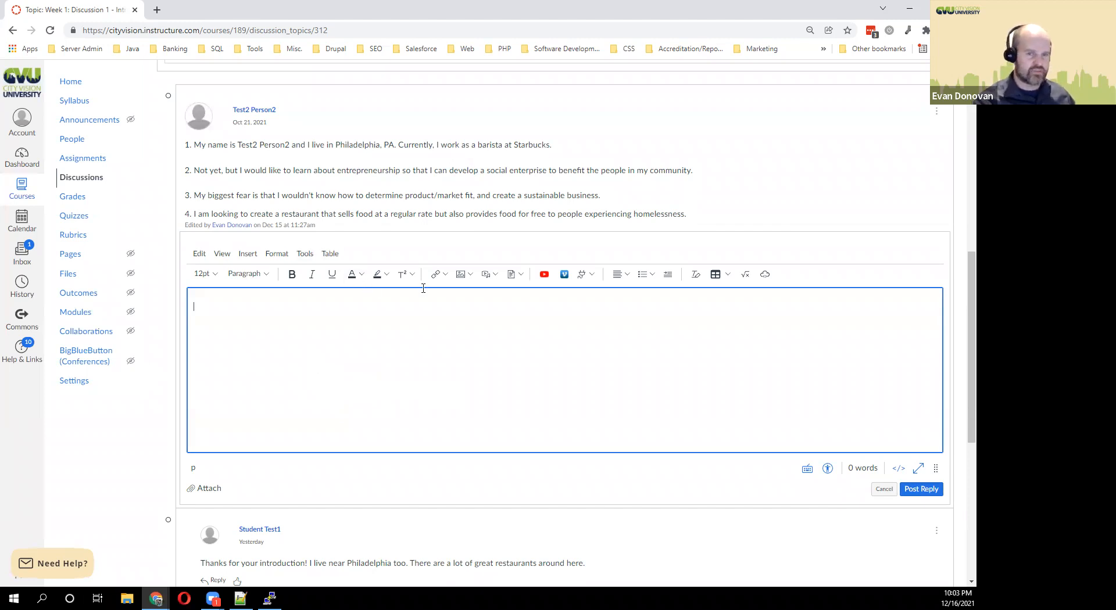
Return to the course home page and bring up the link menu for Grades.
{"action": "left_click", "coordinate": [68, 82]}
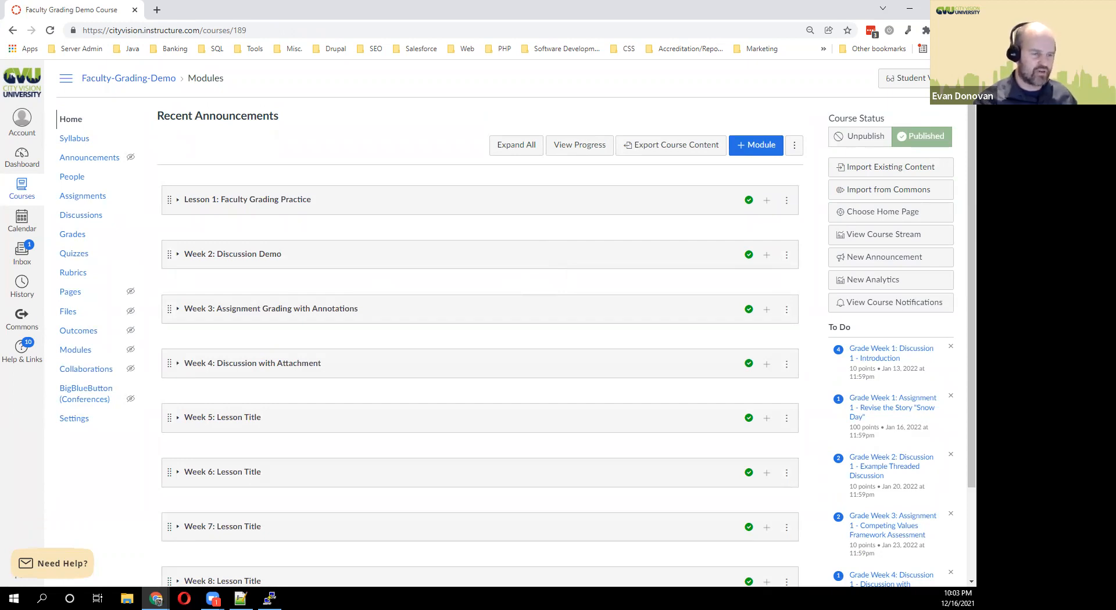
{"action": "scroll", "coordinate": [822, 377], "scroll_direction": "down", "scroll_amount": 1}
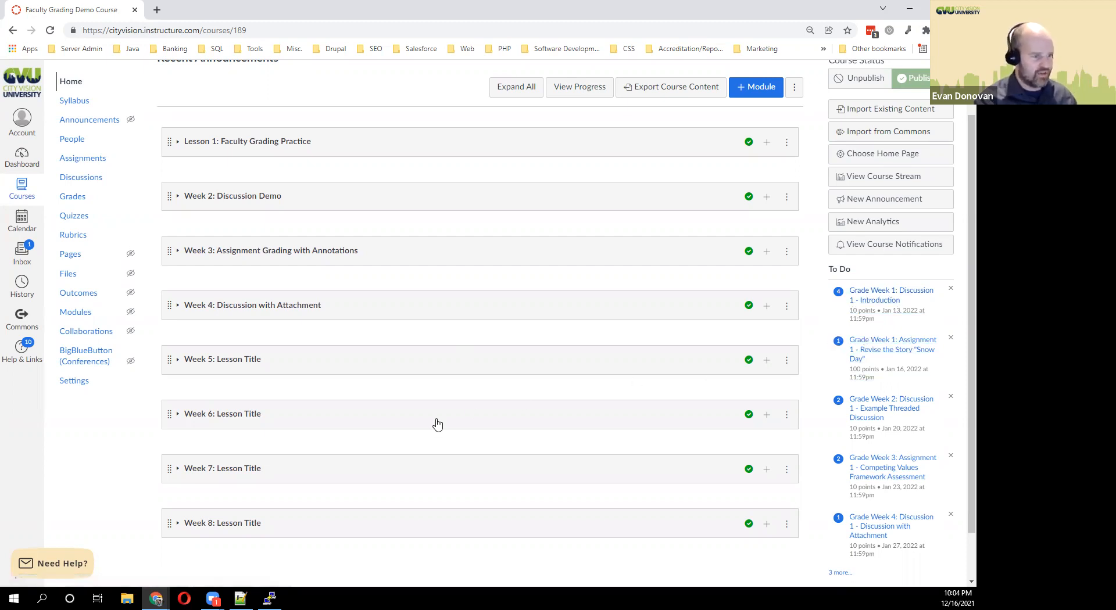
{"action": "right_click", "coordinate": [79, 201]}
Open the Gradebook in a new tab and start editing the second student's Week 1 grade.
{"action": "left_click", "coordinate": [117, 206]}
{"action": "left_click", "coordinate": [220, 11]}
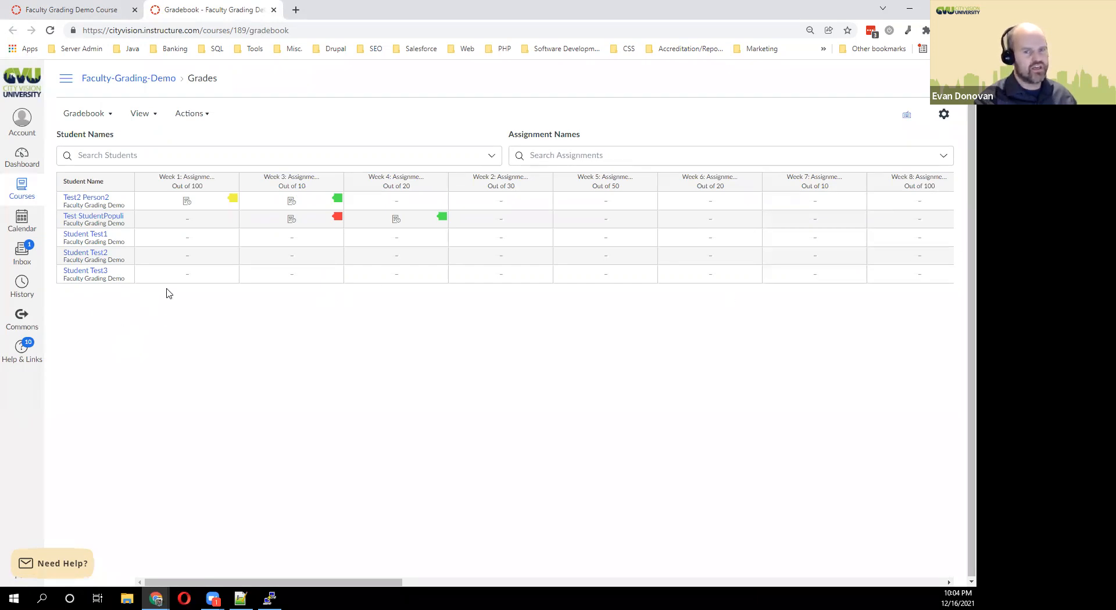
{"action": "scroll", "coordinate": [249, 322], "scroll_direction": "right", "scroll_amount": 3}
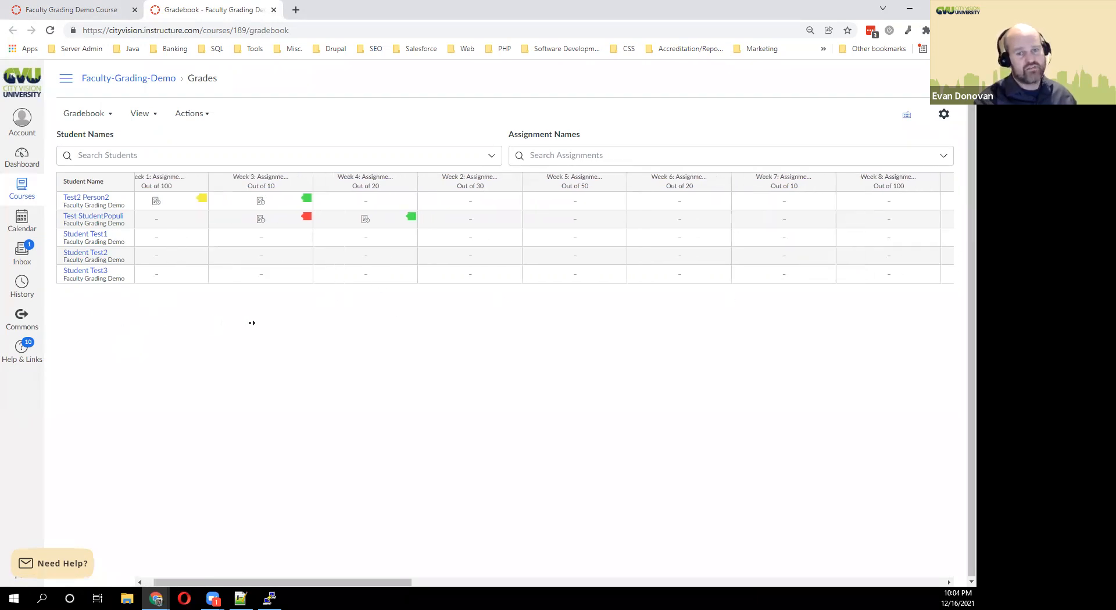
{"action": "scroll", "coordinate": [252, 323], "scroll_direction": "right", "scroll_amount": 18}
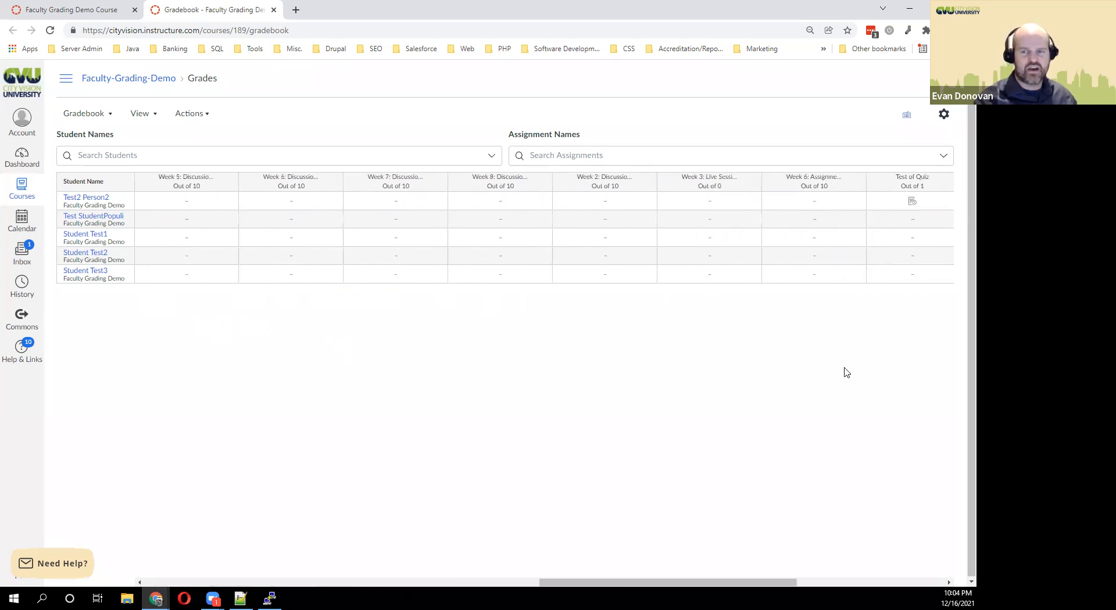
{"action": "scroll", "coordinate": [392, 370], "scroll_direction": "left", "scroll_amount": 20}
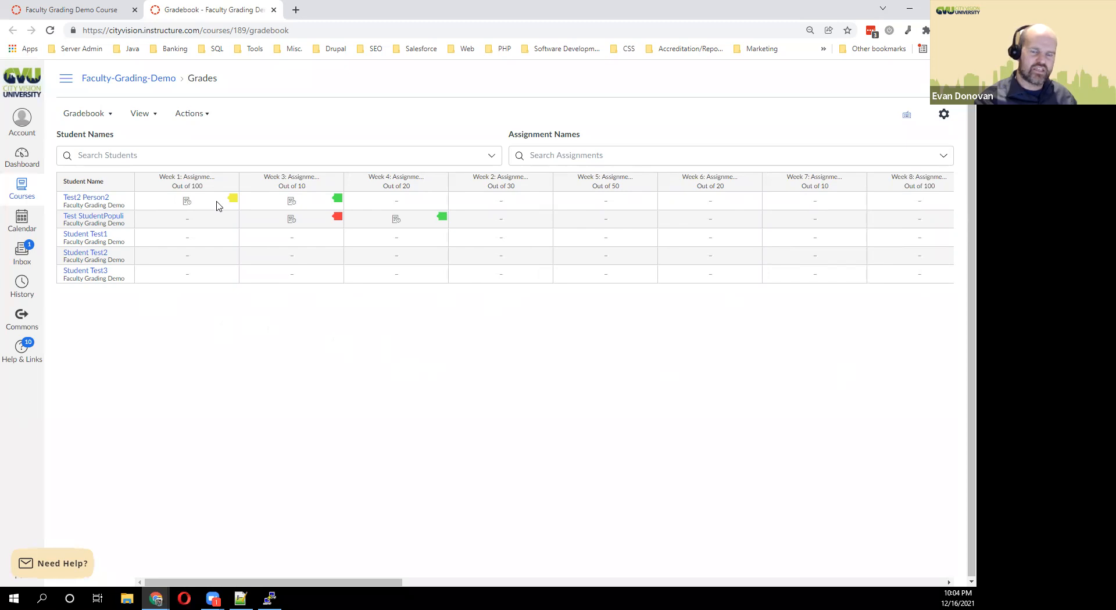
{"action": "left_click", "coordinate": [194, 220]}
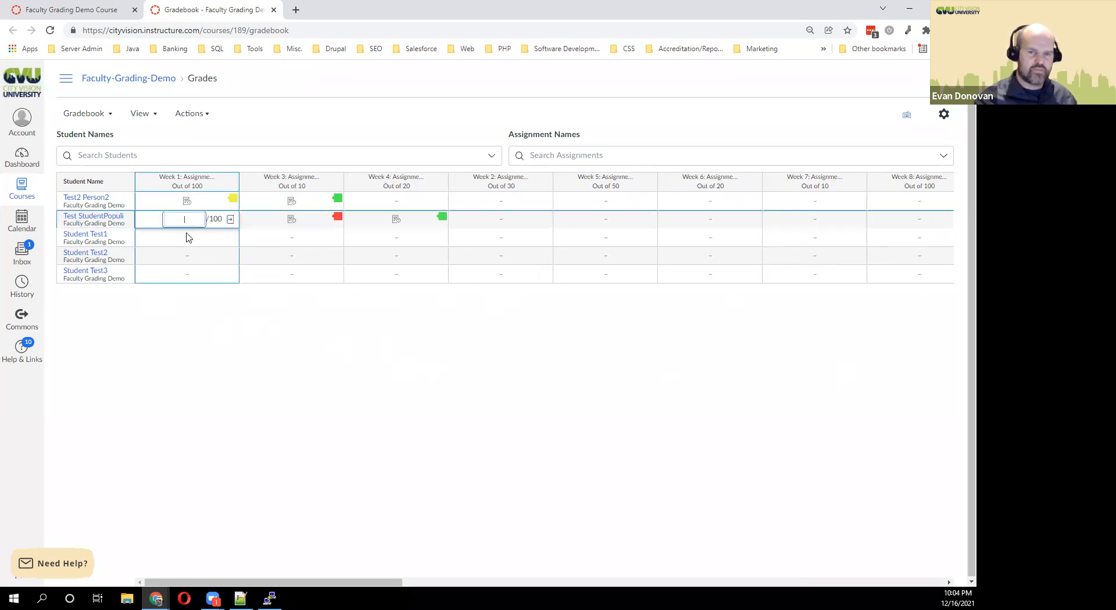
Show the second student's Week 1 grade tray: grade out of 100, status None, no comments.
{"action": "left_click", "coordinate": [230, 220]}
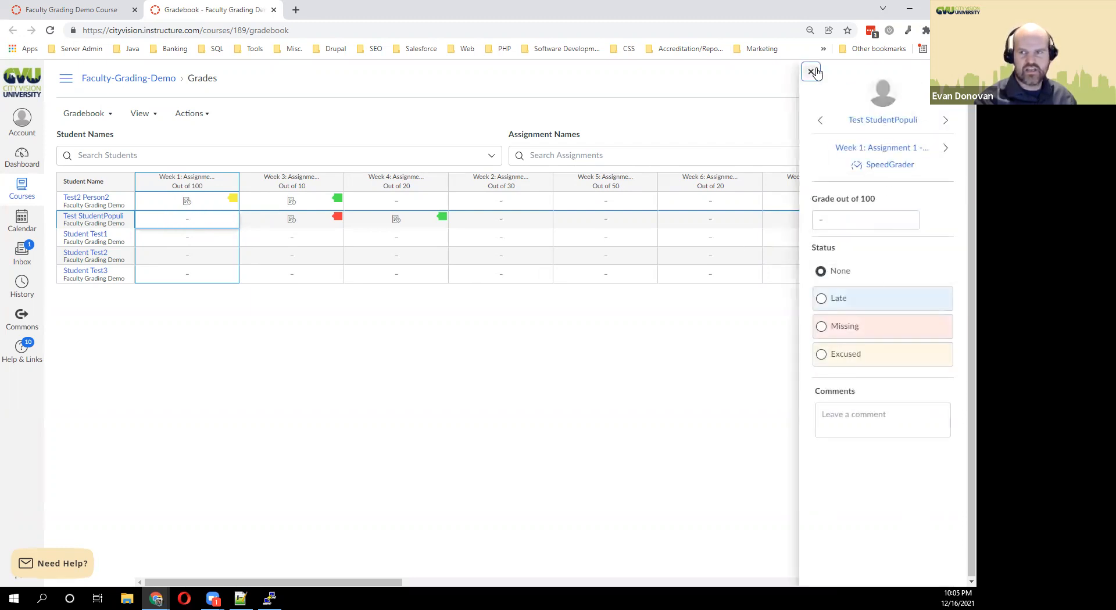
{"action": "left_click", "coordinate": [812, 72]}
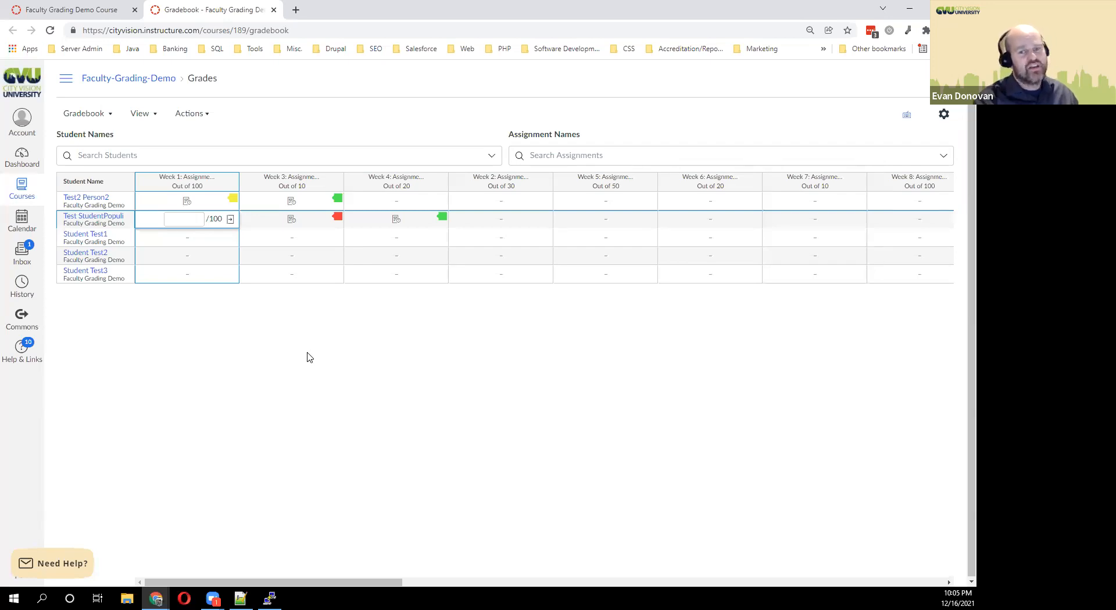
{"action": "left_click", "coordinate": [230, 219]}
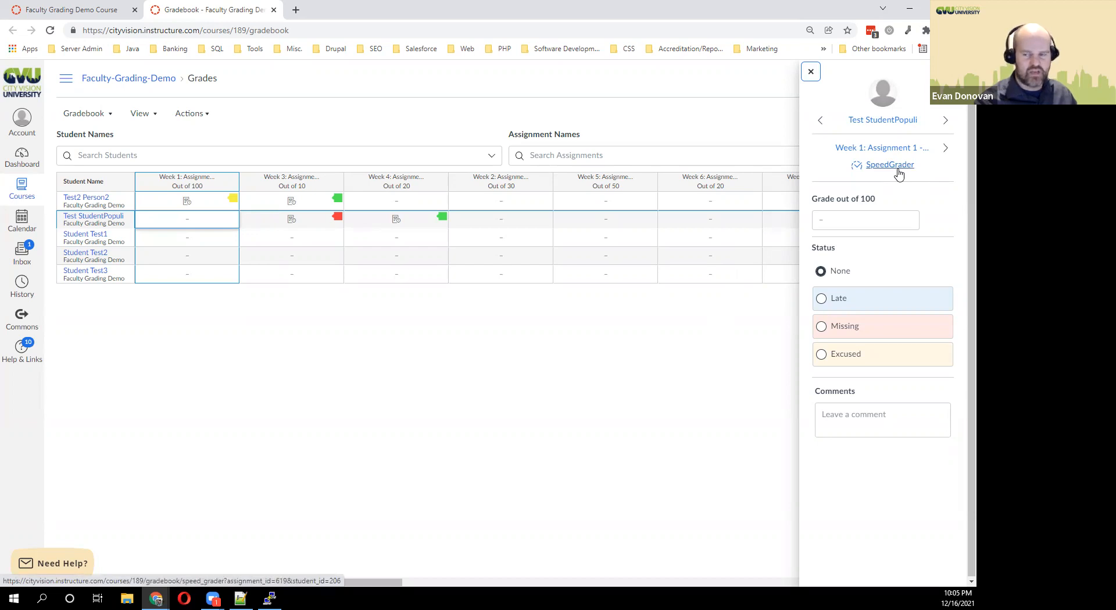
Close the grade tray and switch back to the Faculty Grading Demo Course home page tab.
{"action": "left_click", "coordinate": [810, 71]}
{"action": "left_click", "coordinate": [105, 8]}
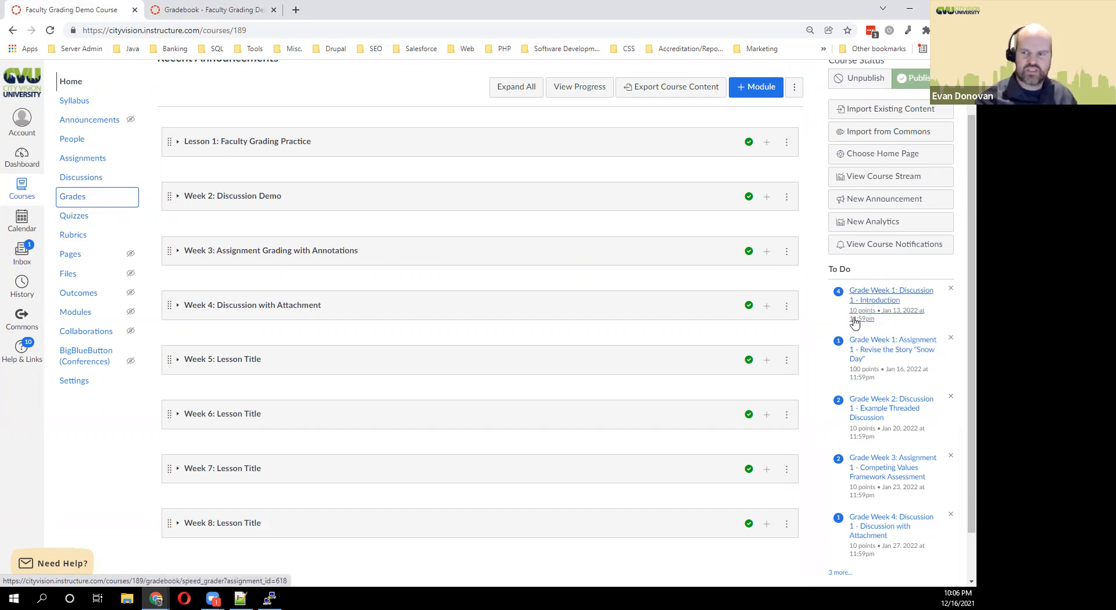
{"action": "left_click", "coordinate": [896, 311]}
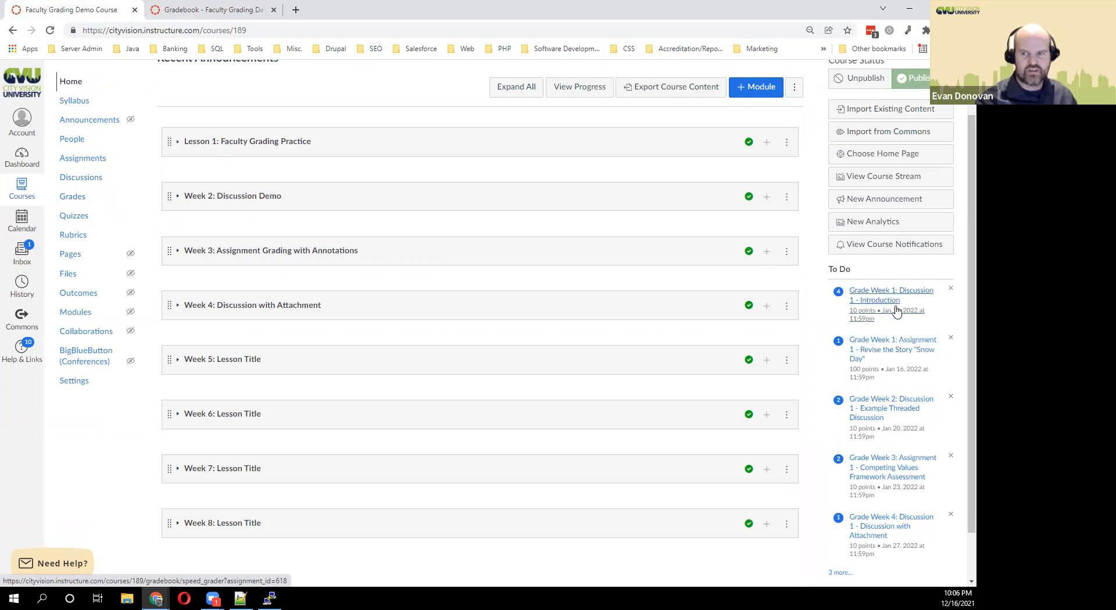
Open Week 1: Discussion 1 - Introduction in SpeedGrader and scroll through the full discussion thread.
{"action": "left_click", "coordinate": [868, 313]}
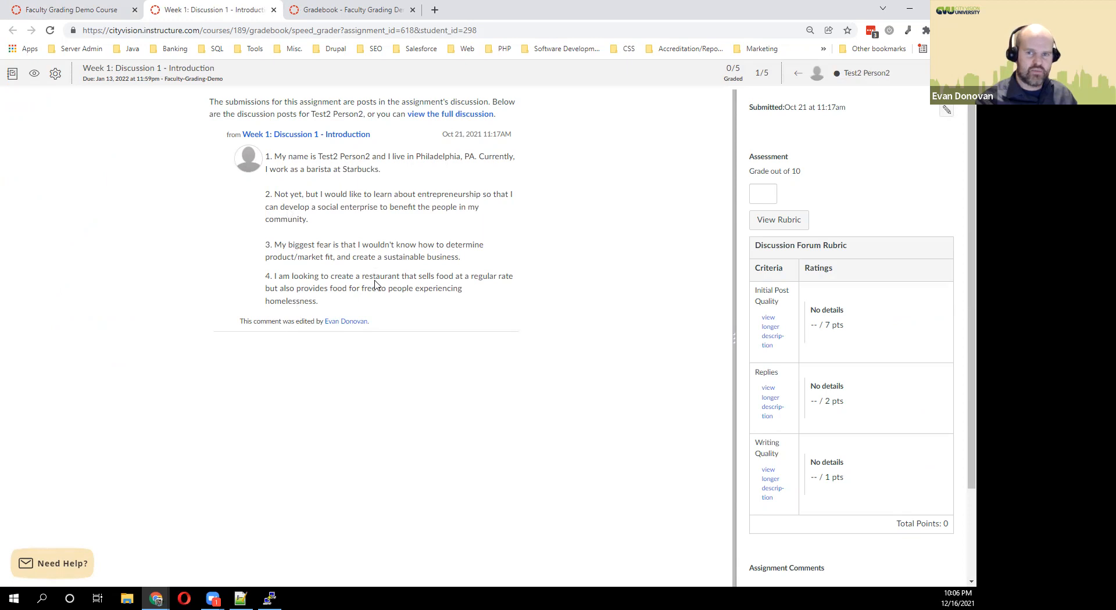
{"action": "left_click", "coordinate": [440, 115]}
{"action": "scroll", "coordinate": [543, 174], "scroll_direction": "down", "scroll_amount": 2}
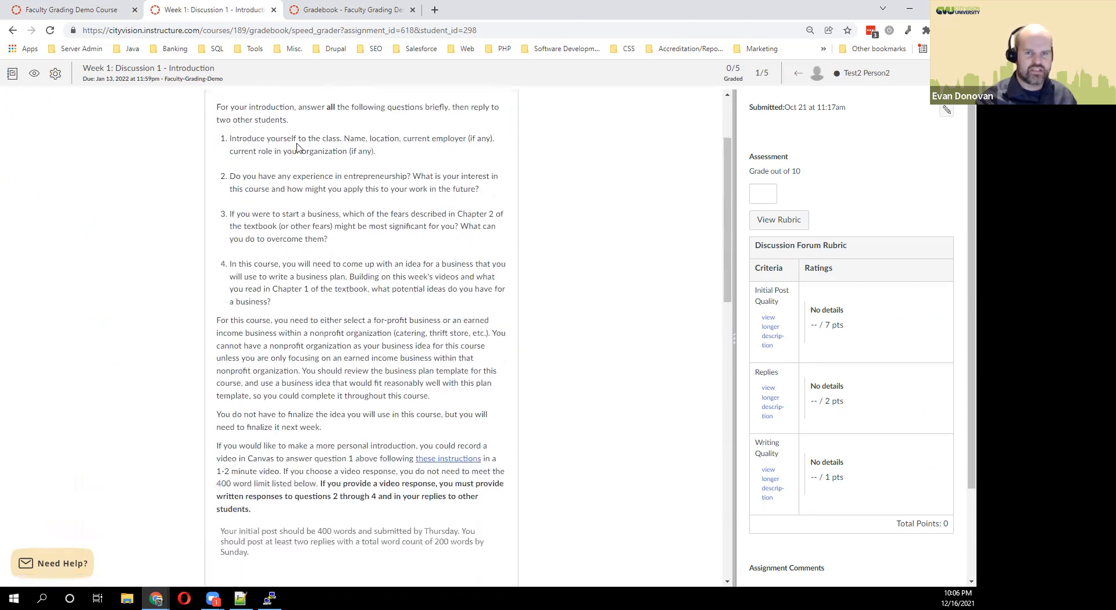
{"action": "scroll", "coordinate": [552, 235], "scroll_direction": "down", "scroll_amount": 1}
{"action": "scroll", "coordinate": [697, 214], "scroll_direction": "down", "scroll_amount": 1}
{"action": "left_click_drag", "start_coordinate": [728, 227], "coordinate": [758, 428]}
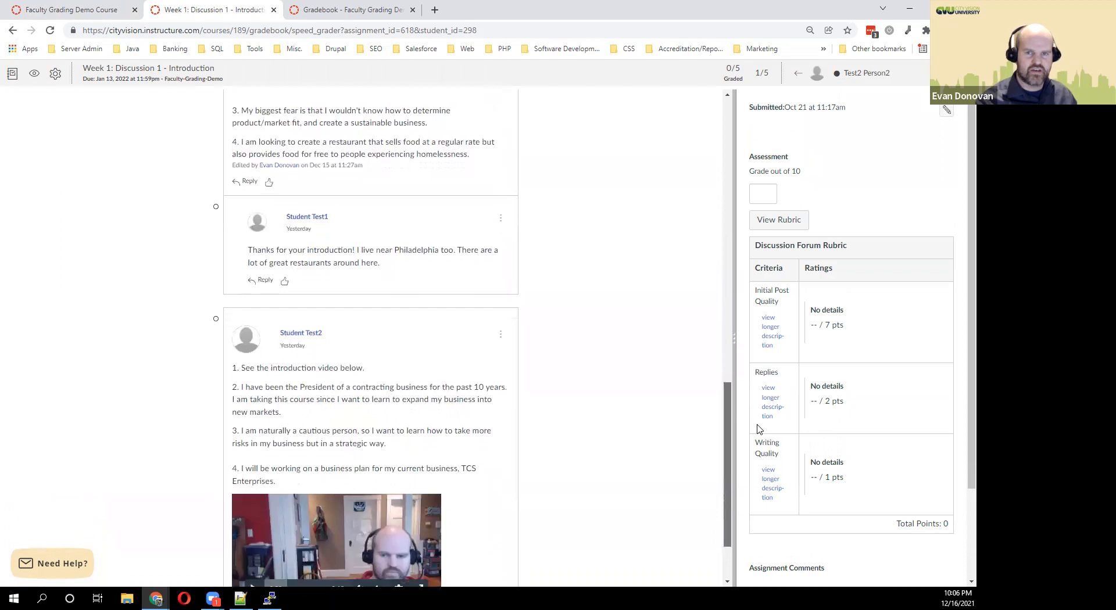
{"action": "scroll", "coordinate": [594, 279], "scroll_direction": "up", "scroll_amount": 2}
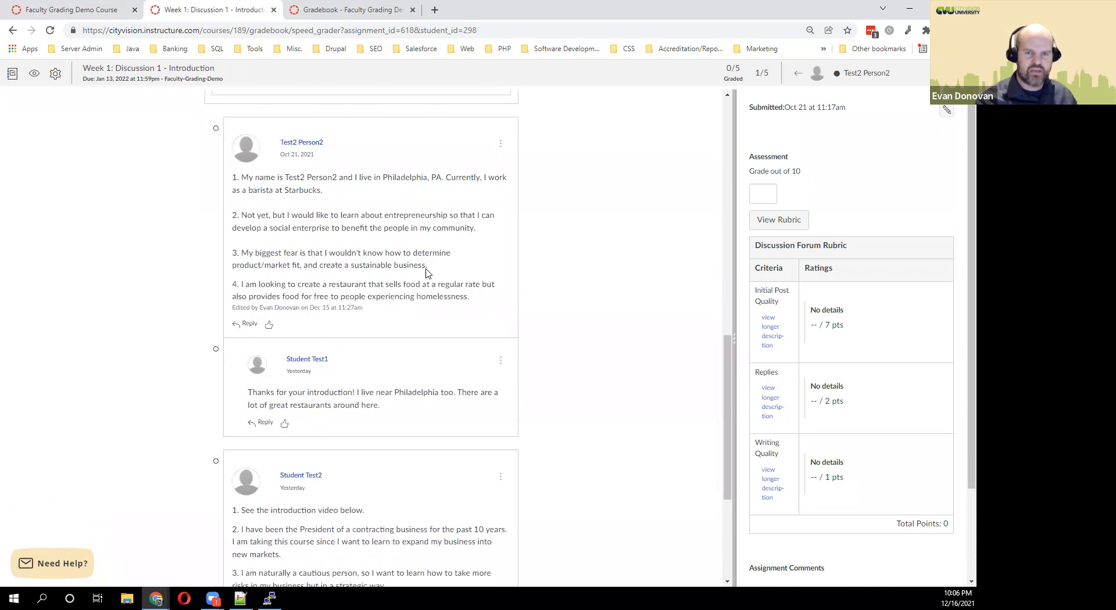
{"action": "left_click_drag", "start_coordinate": [726, 379], "coordinate": [684, 95]}
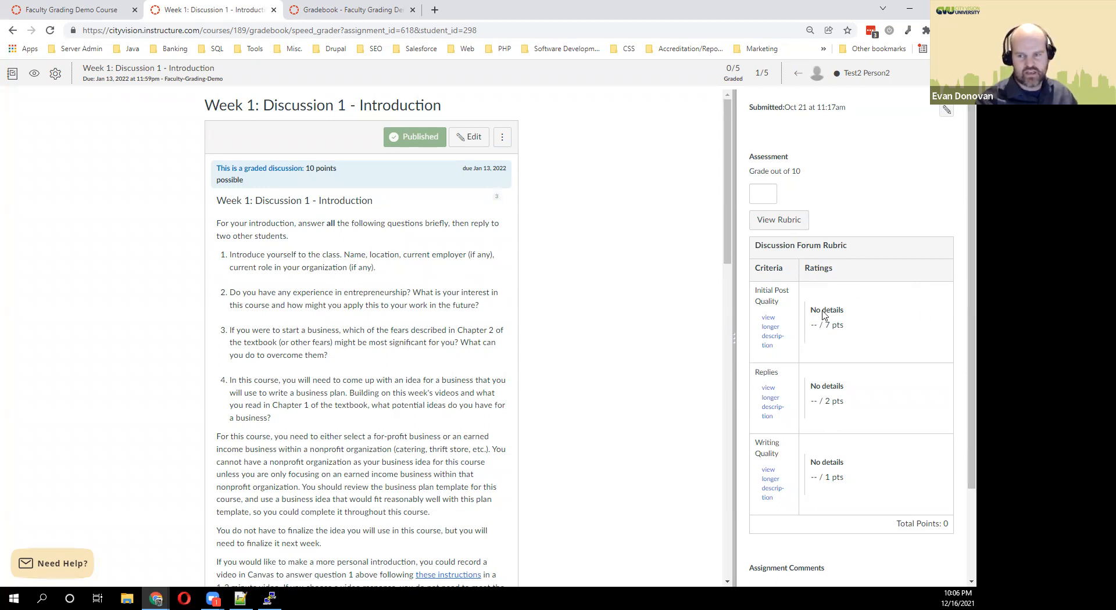
Widen the grading panel and rate Initial Post Quality, Replies (2 of 3), and Writing Quality Excellent.
{"action": "left_click_drag", "start_coordinate": [734, 432], "coordinate": [606, 428]}
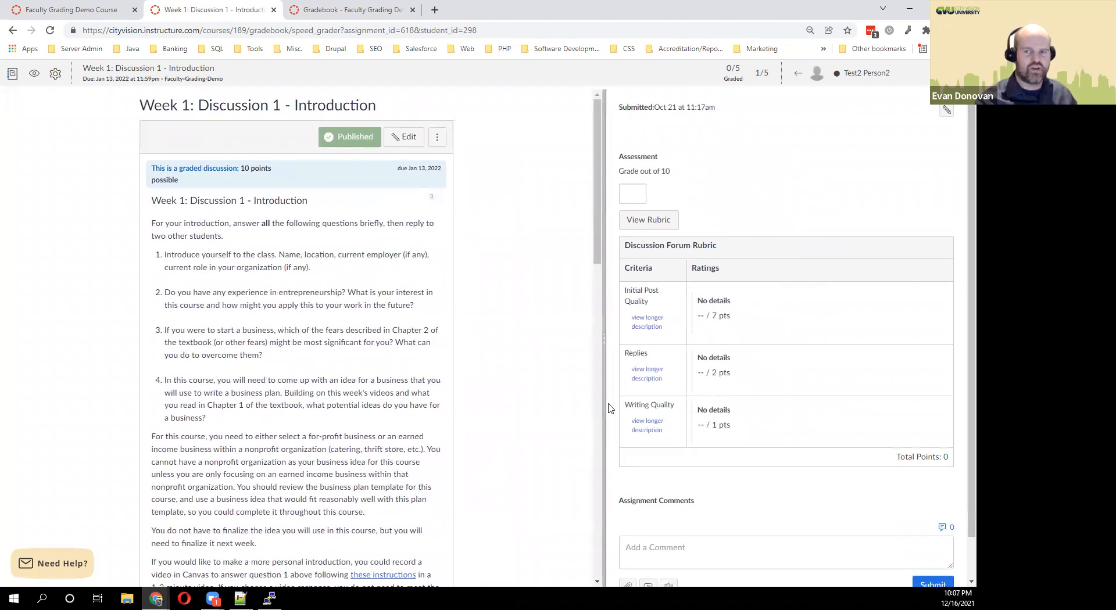
{"action": "left_click", "coordinate": [655, 226]}
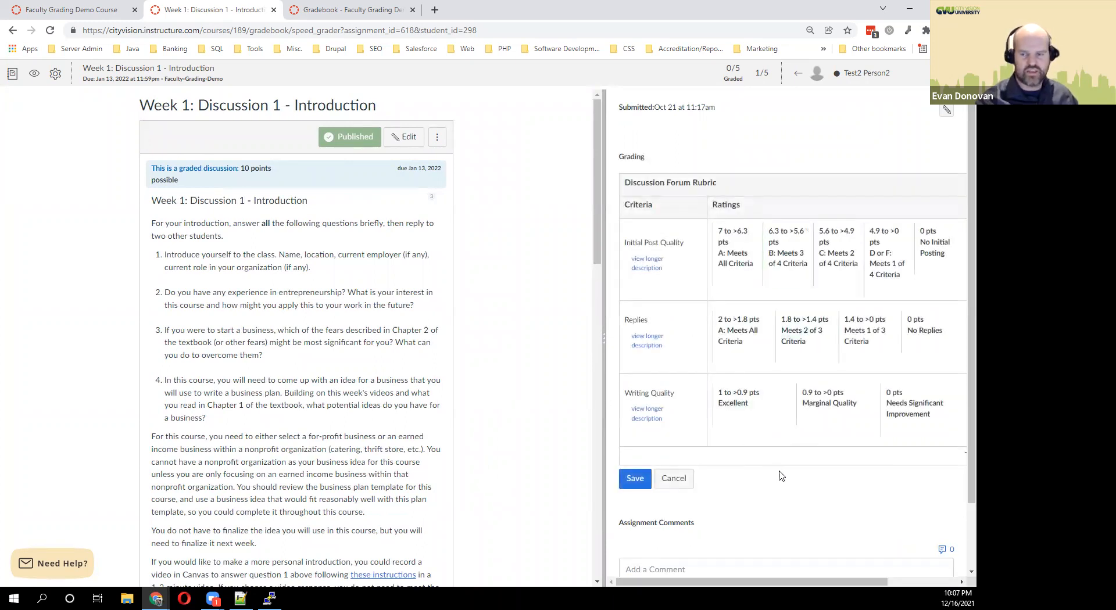
{"action": "scroll", "coordinate": [821, 476], "scroll_direction": "right", "scroll_amount": 2}
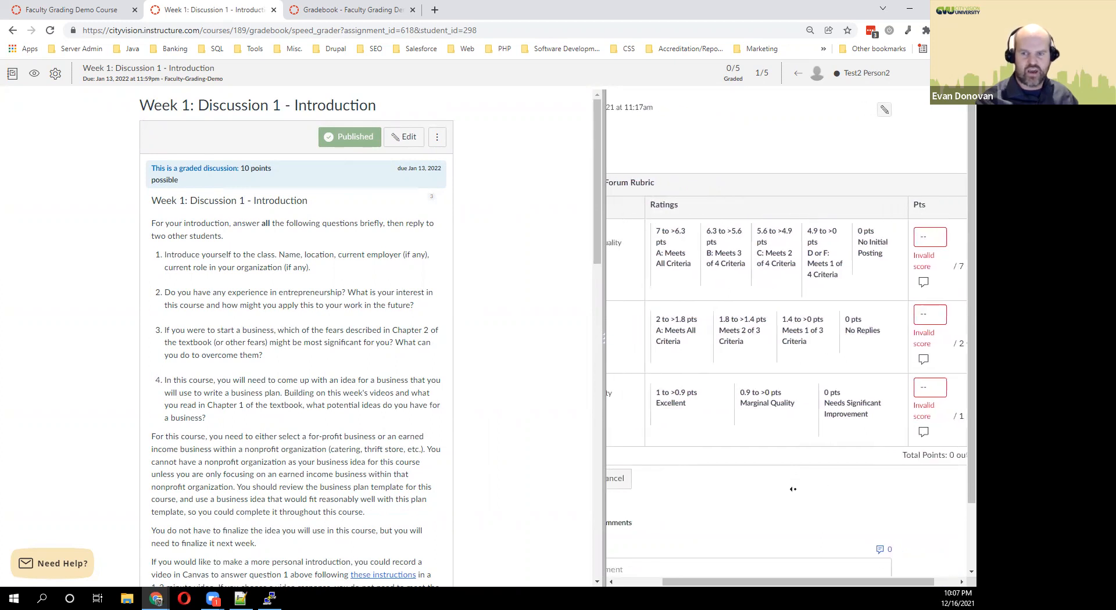
{"action": "left_click", "coordinate": [690, 258]}
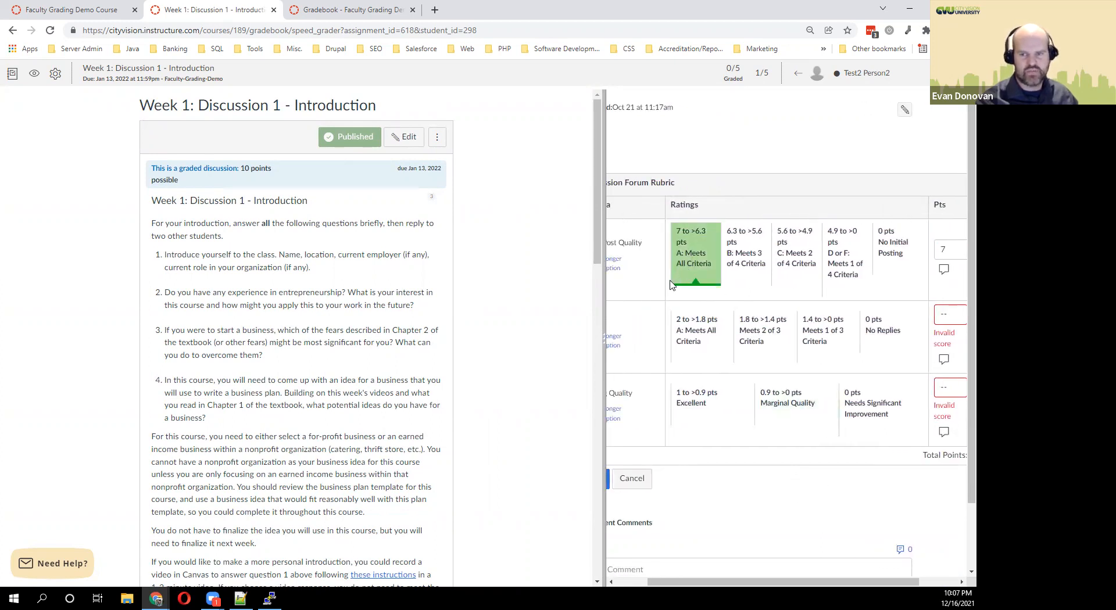
{"action": "left_click", "coordinate": [615, 270]}
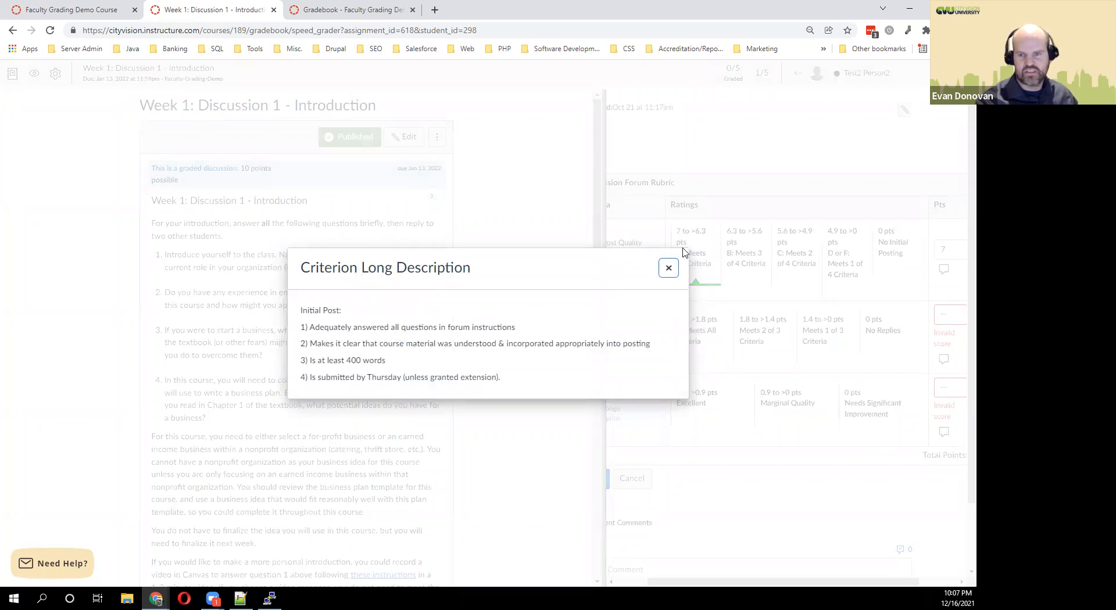
{"action": "left_click", "coordinate": [668, 267]}
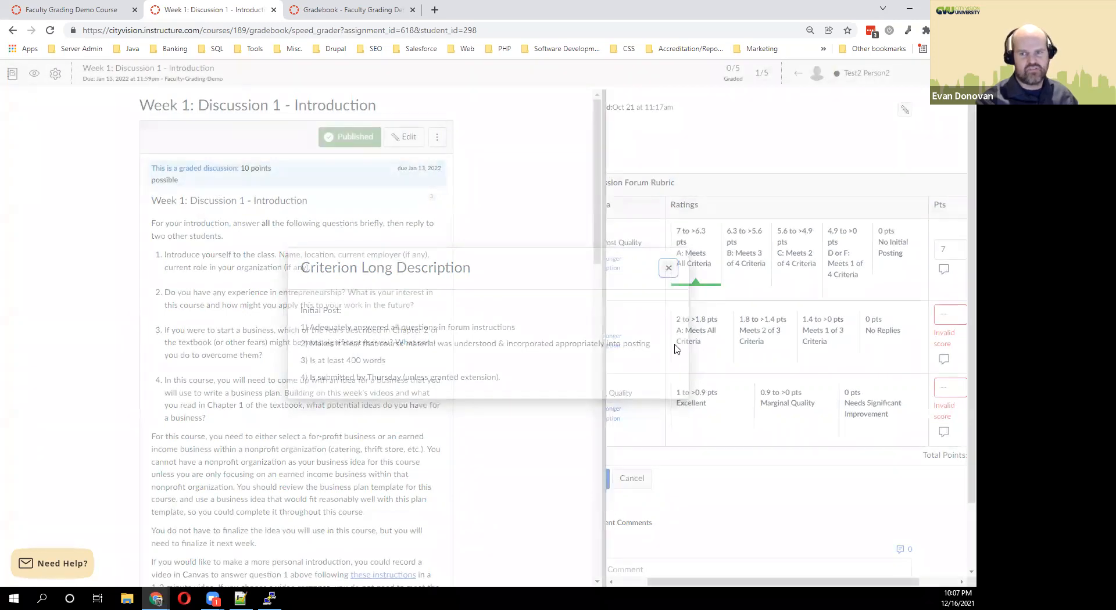
{"action": "left_click", "coordinate": [747, 351]}
{"action": "left_click", "coordinate": [705, 390]}
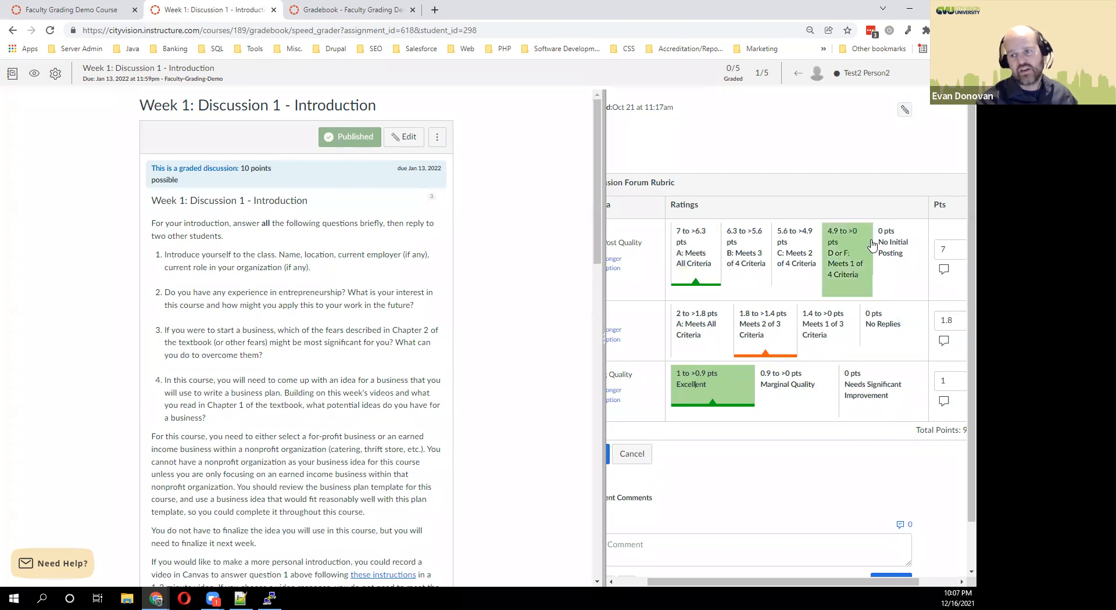
Change the Initial Post Quality points to 5 and save the rubric for a 7.8/10 grade.
{"action": "double_click", "coordinate": [941, 250]}
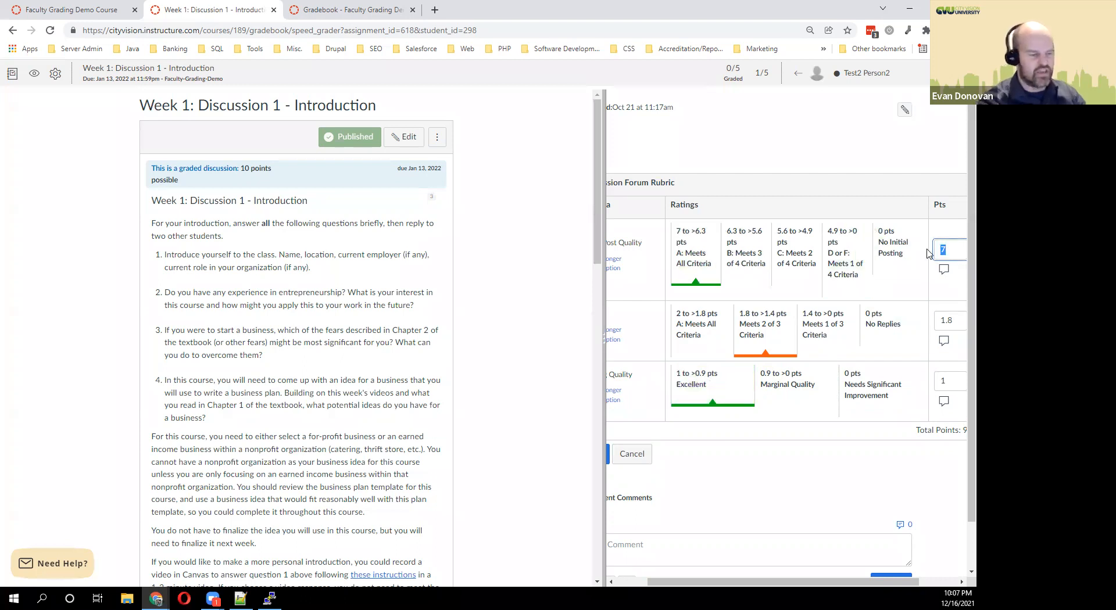
{"action": "type", "text": "6.4"}
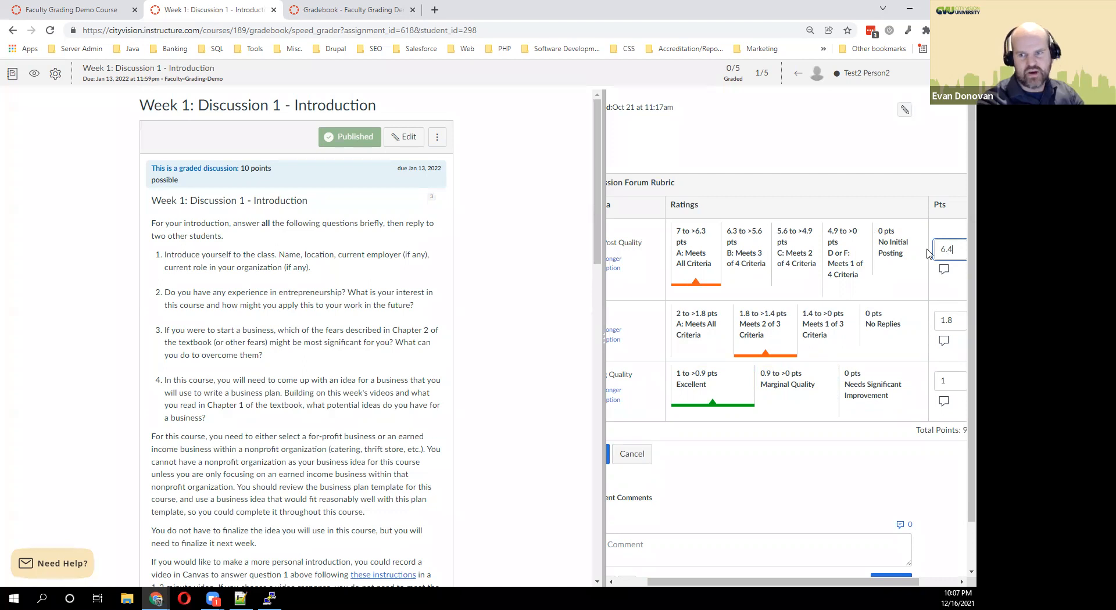
{"action": "key", "text": "BackSpace"}
{"action": "key", "text": "BackSpace"}
{"action": "key", "text": "BackSpace"}
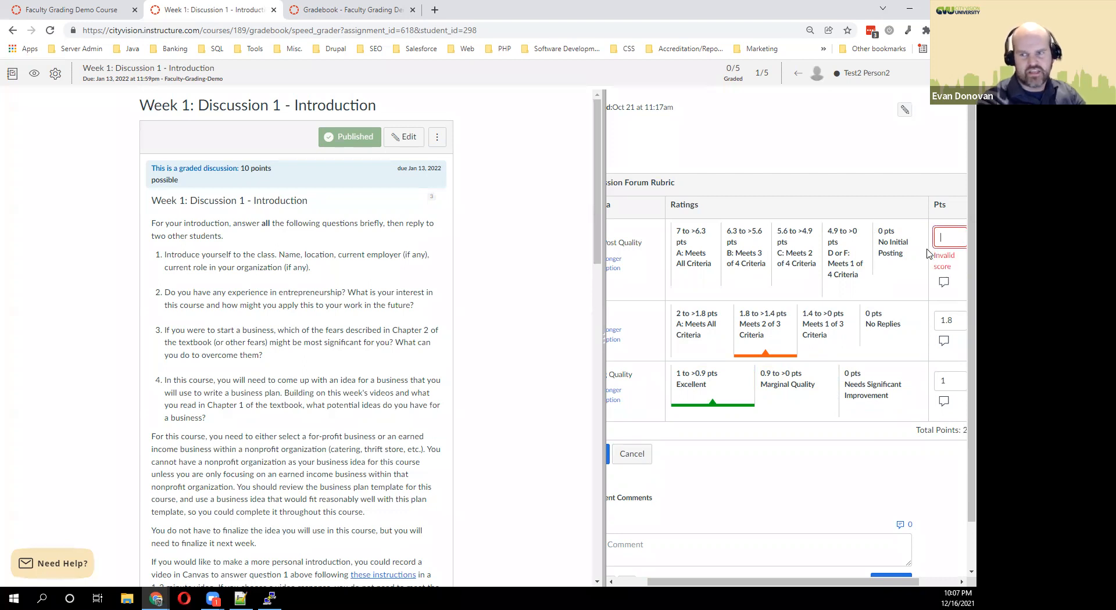
{"action": "type", "text": "5"}
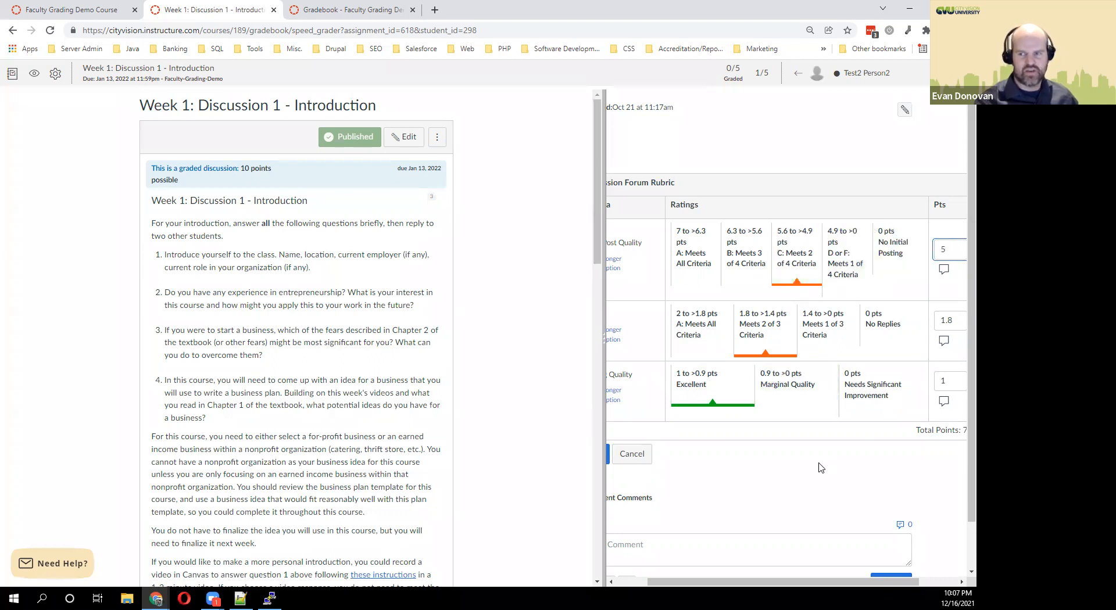
{"action": "scroll", "coordinate": [749, 468], "scroll_direction": "left", "scroll_amount": 2}
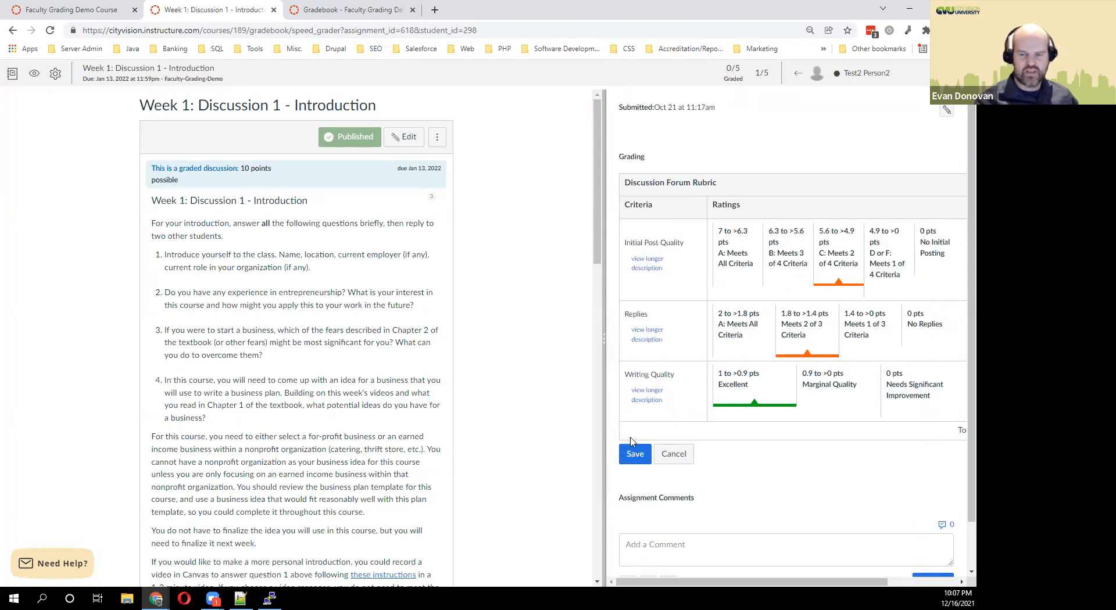
{"action": "left_click", "coordinate": [636, 454]}
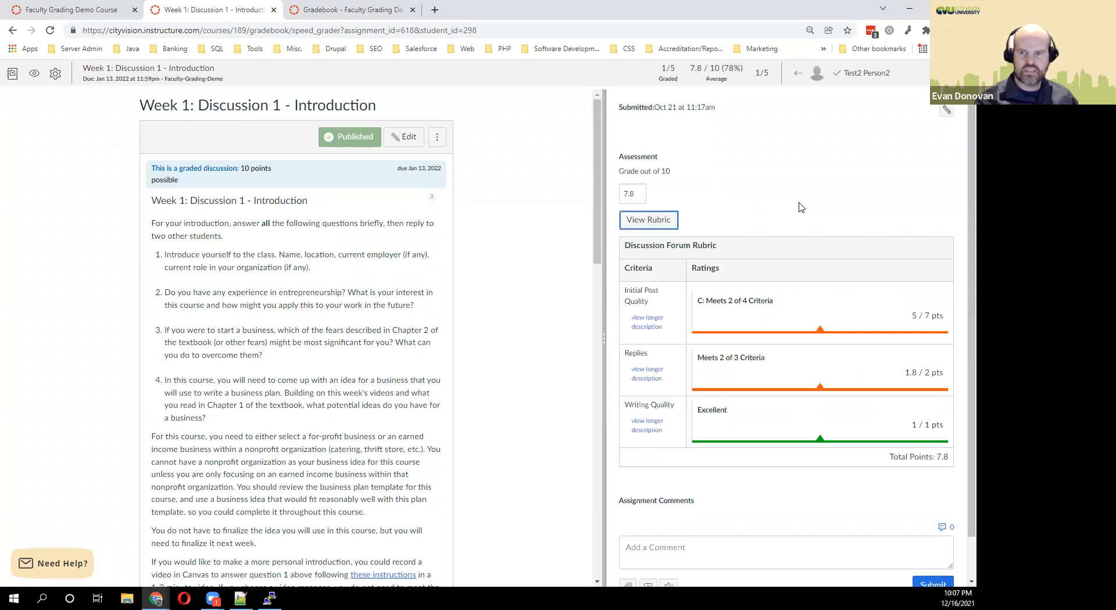
Give the next student a grade of 0 with the comment 'Please resubmit'.
{"action": "left_click_drag", "start_coordinate": [752, 72], "coordinate": [774, 78]}
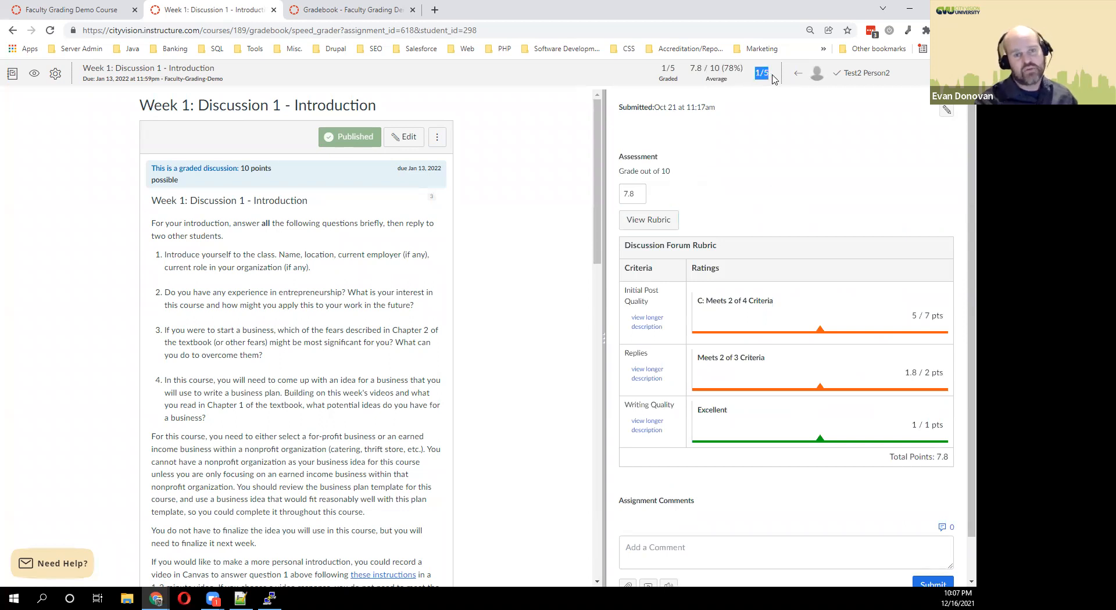
{"action": "left_click", "coordinate": [961, 73]}
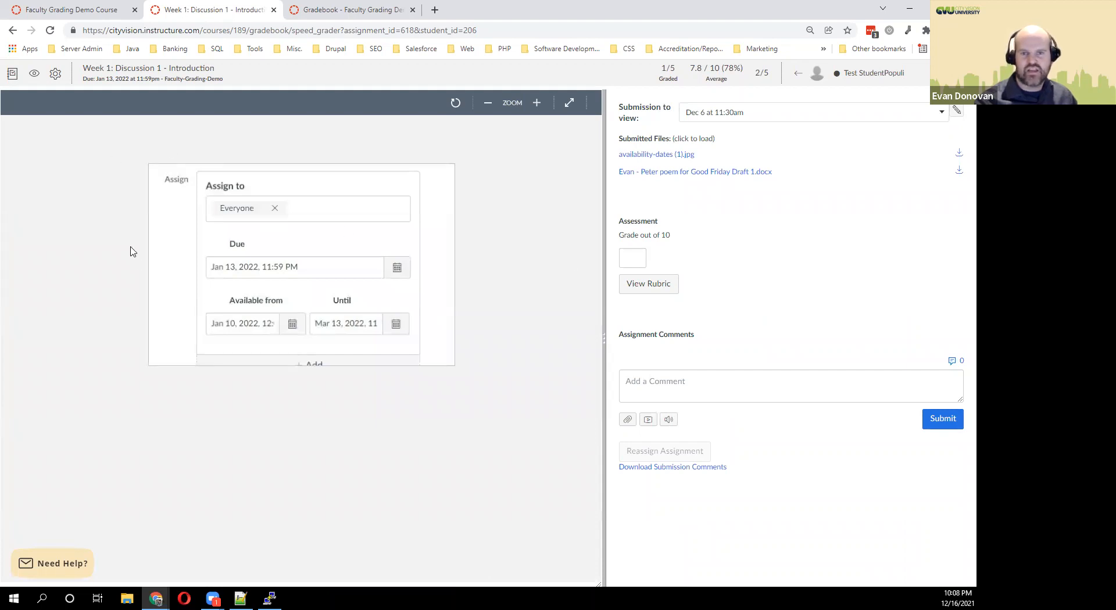
{"action": "left_click", "coordinate": [634, 257]}
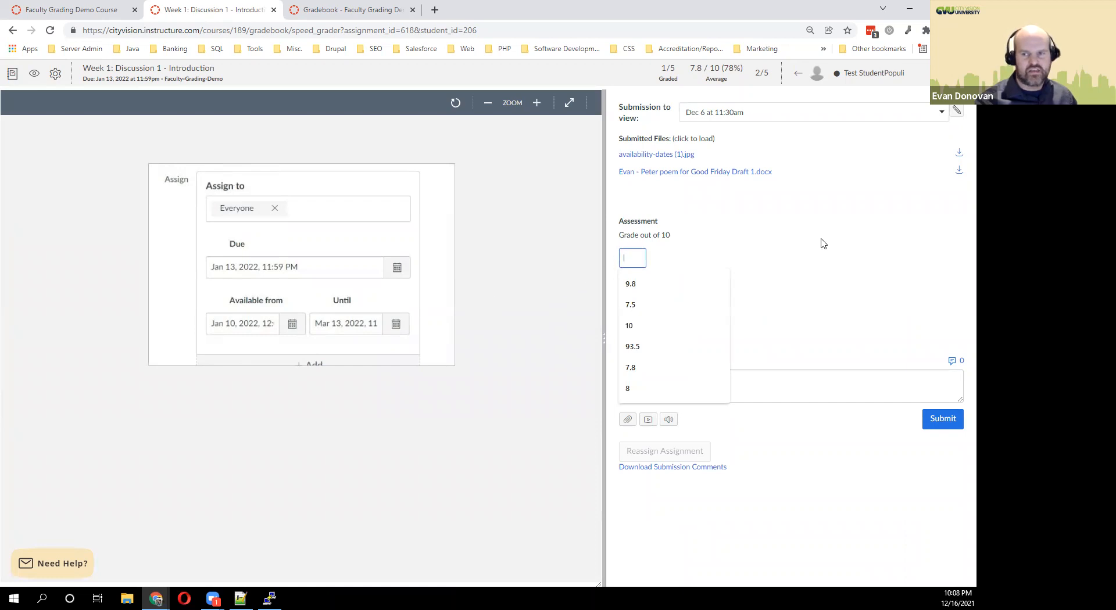
{"action": "type", "text": "0"}
{"action": "left_click", "coordinate": [707, 390]}
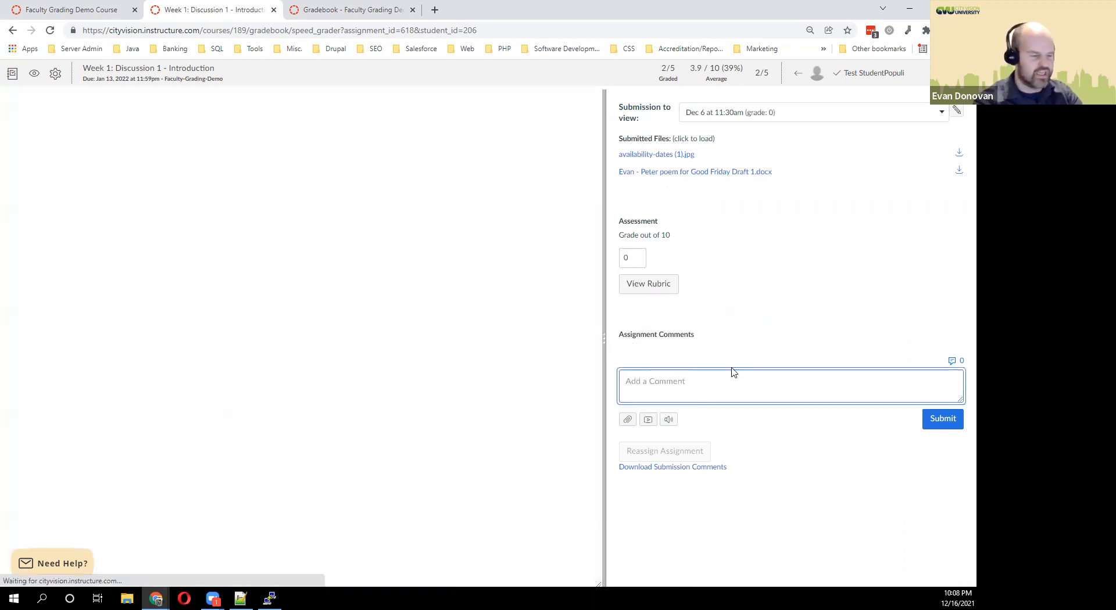
{"action": "type", "text": "Please resubmit"}
{"action": "left_click", "coordinate": [936, 426]}
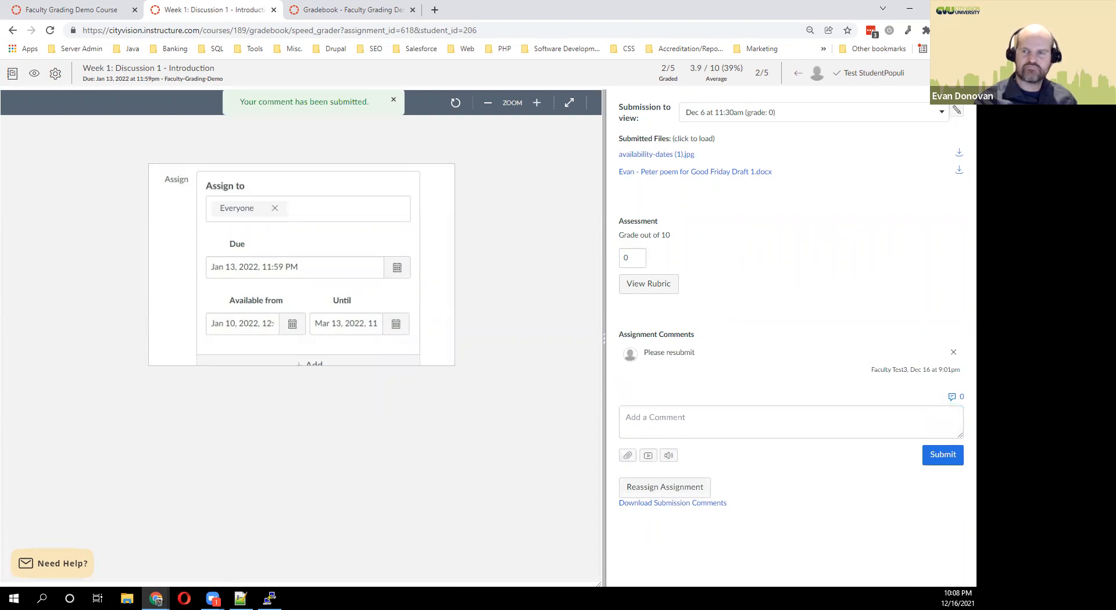
Pick the fourth student from the student list, then go back to the previous student.
{"action": "left_click", "coordinate": [896, 74]}
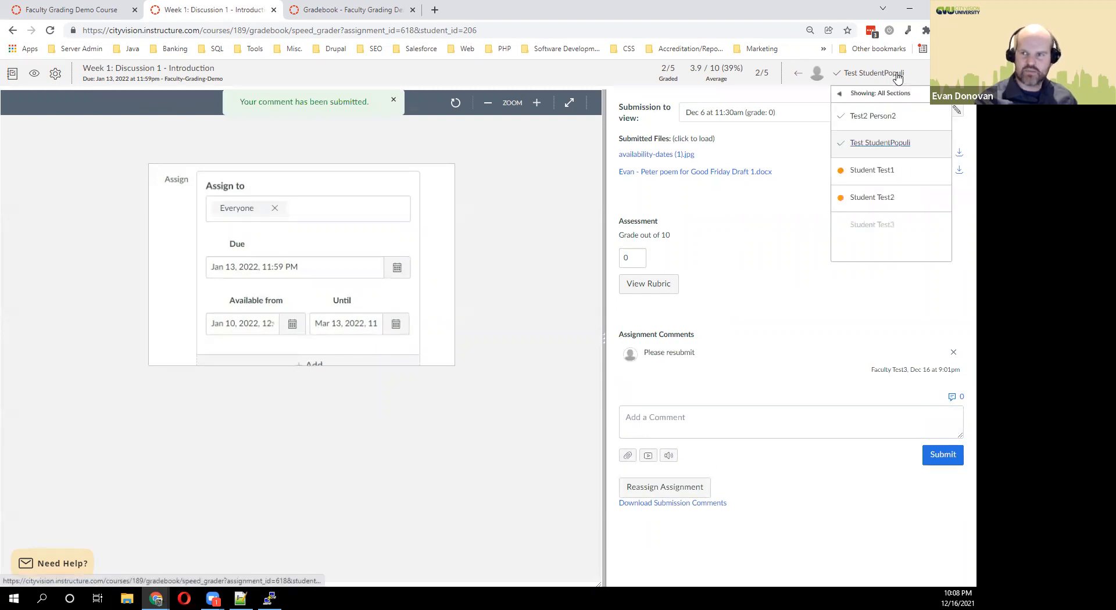
{"action": "left_click", "coordinate": [878, 199]}
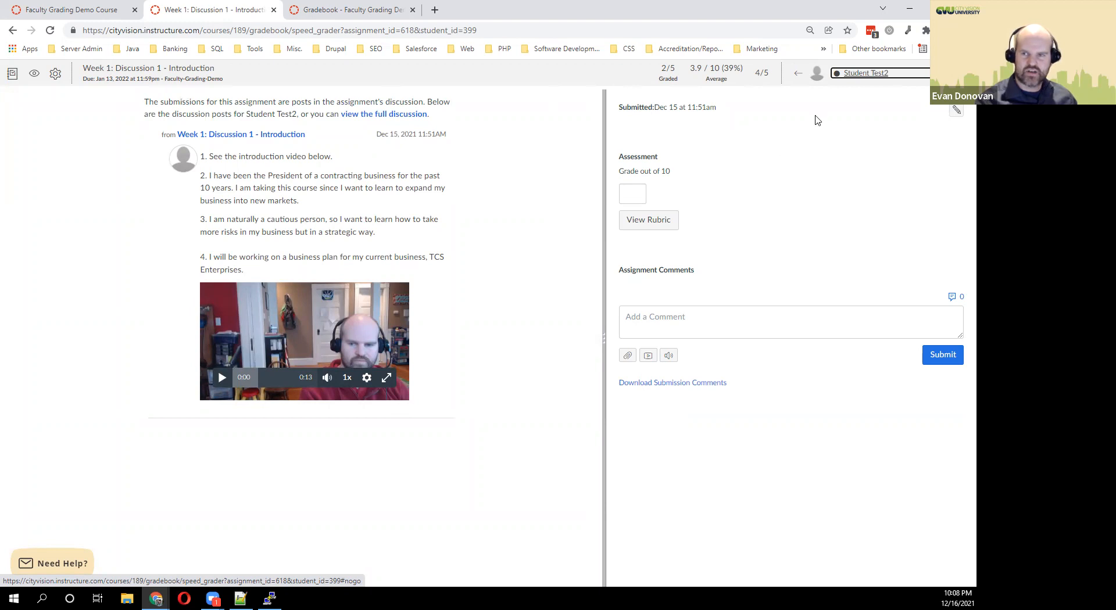
{"action": "left_click", "coordinate": [798, 74]}
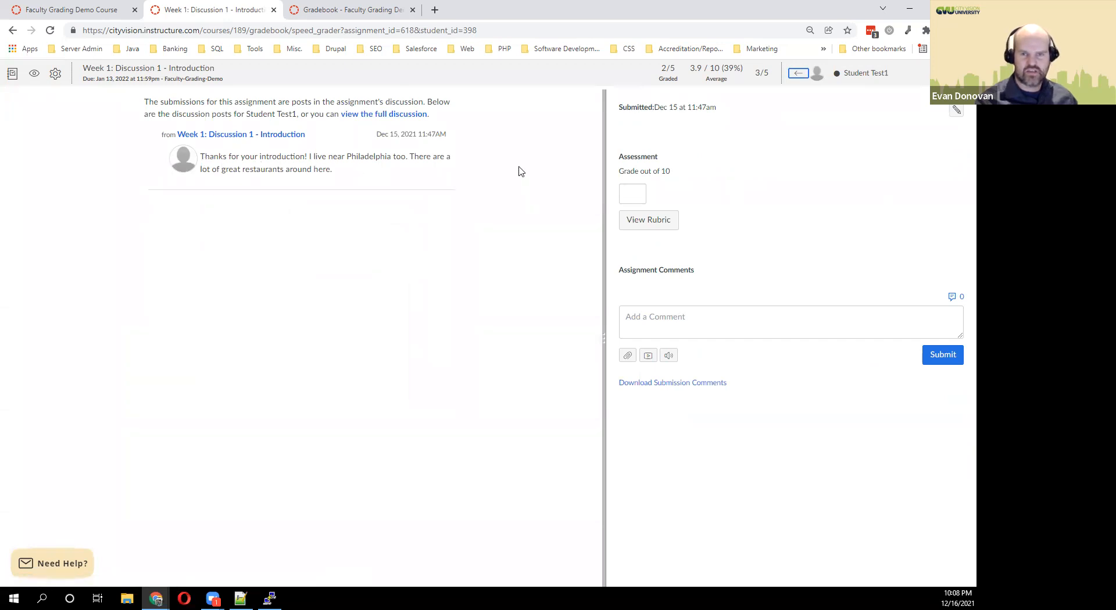
Scroll through the full Week 1: Discussion 1 thread, then go back to the Faculty Grading Demo Course tab.
{"action": "left_click", "coordinate": [395, 114]}
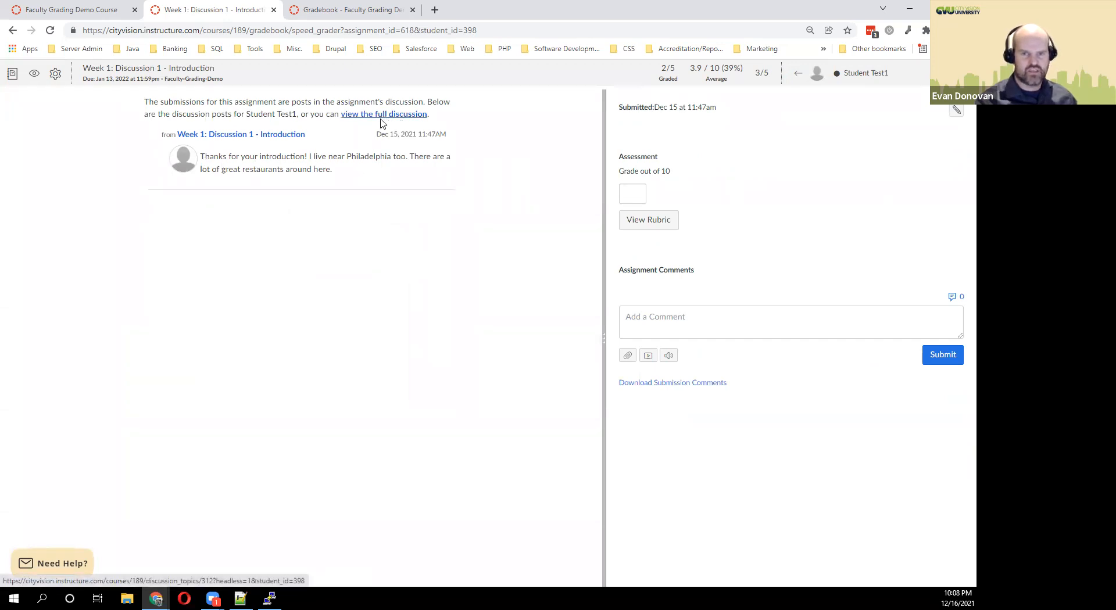
{"action": "scroll", "coordinate": [506, 186], "scroll_direction": "down", "scroll_amount": 12}
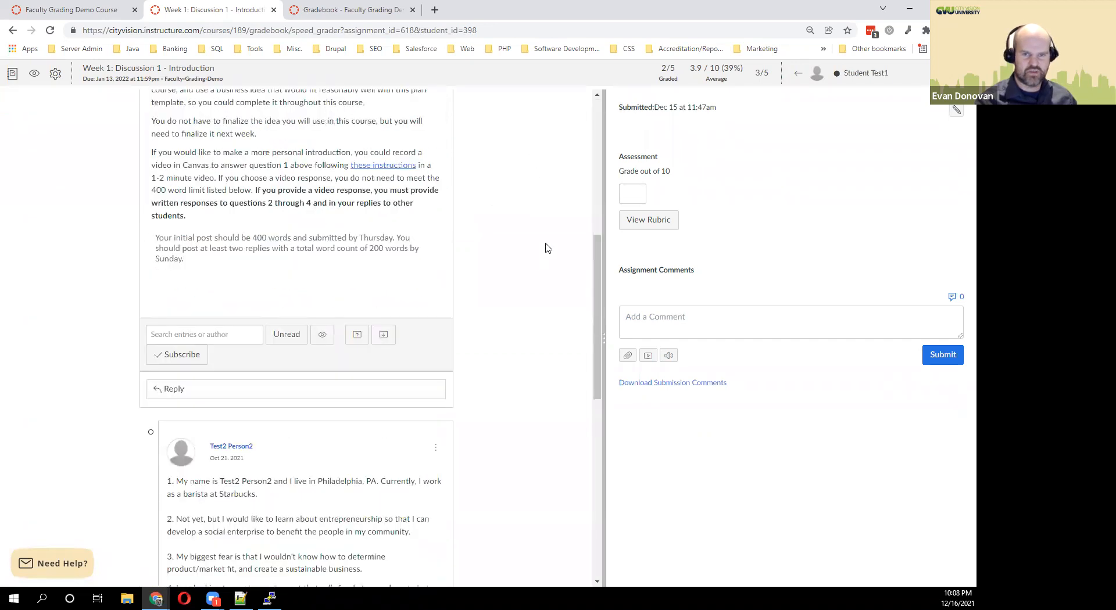
{"action": "scroll", "coordinate": [537, 272], "scroll_direction": "down", "scroll_amount": 4}
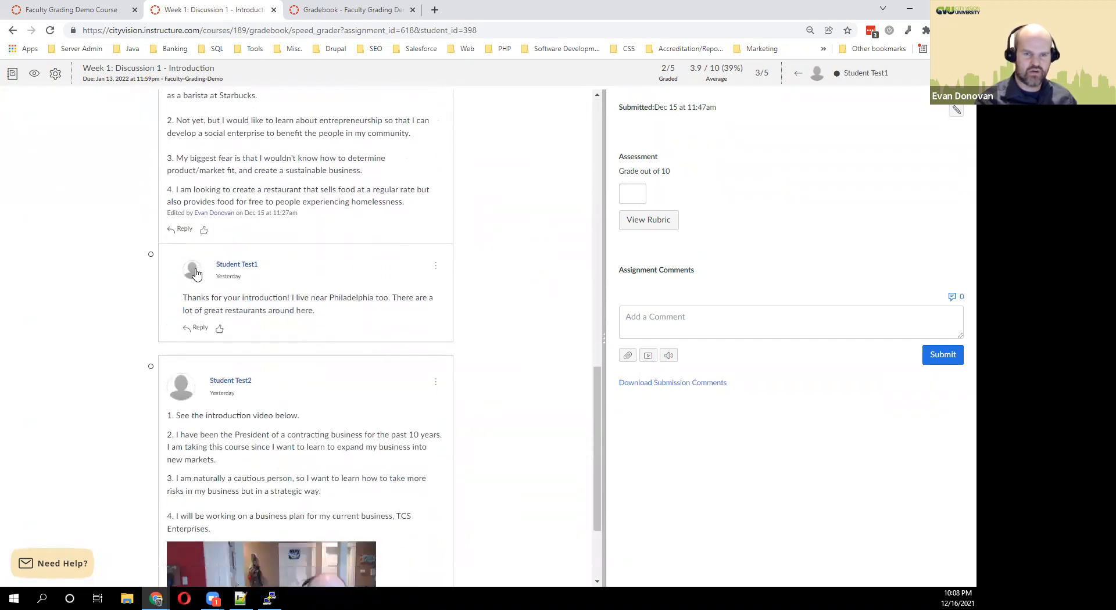
{"action": "scroll", "coordinate": [237, 193], "scroll_direction": "up", "scroll_amount": 1}
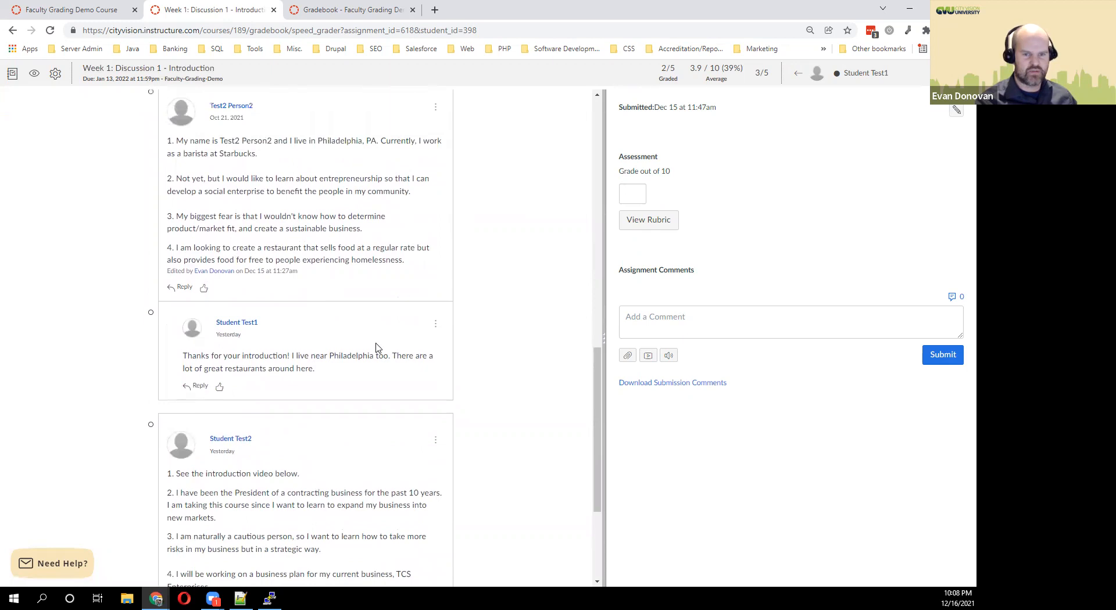
{"action": "scroll", "coordinate": [505, 335], "scroll_direction": "down", "scroll_amount": 4}
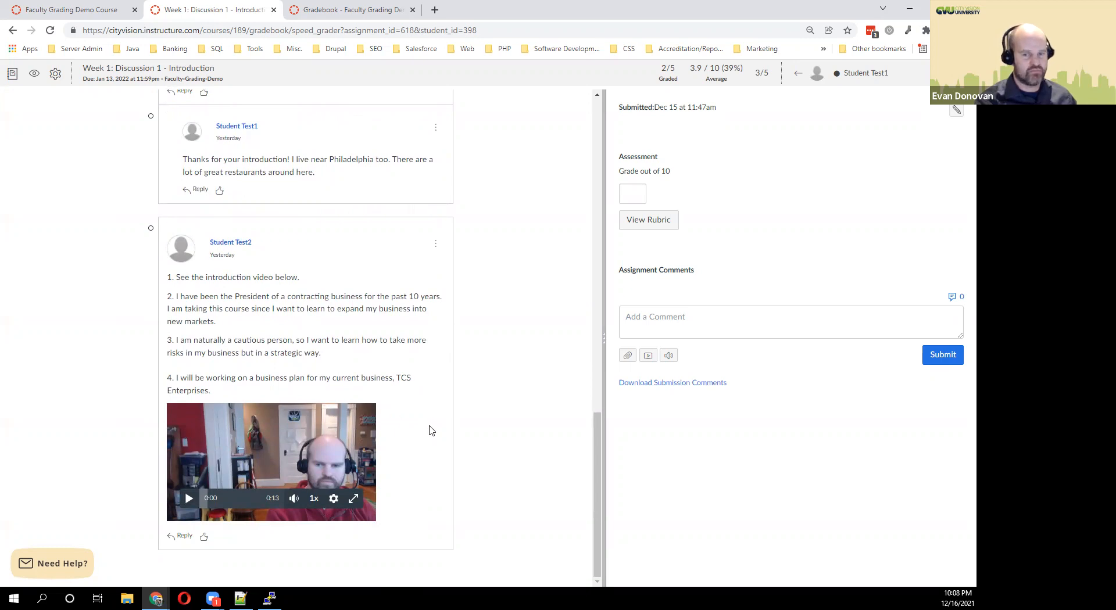
{"action": "scroll", "coordinate": [466, 335], "scroll_direction": "up", "scroll_amount": 12}
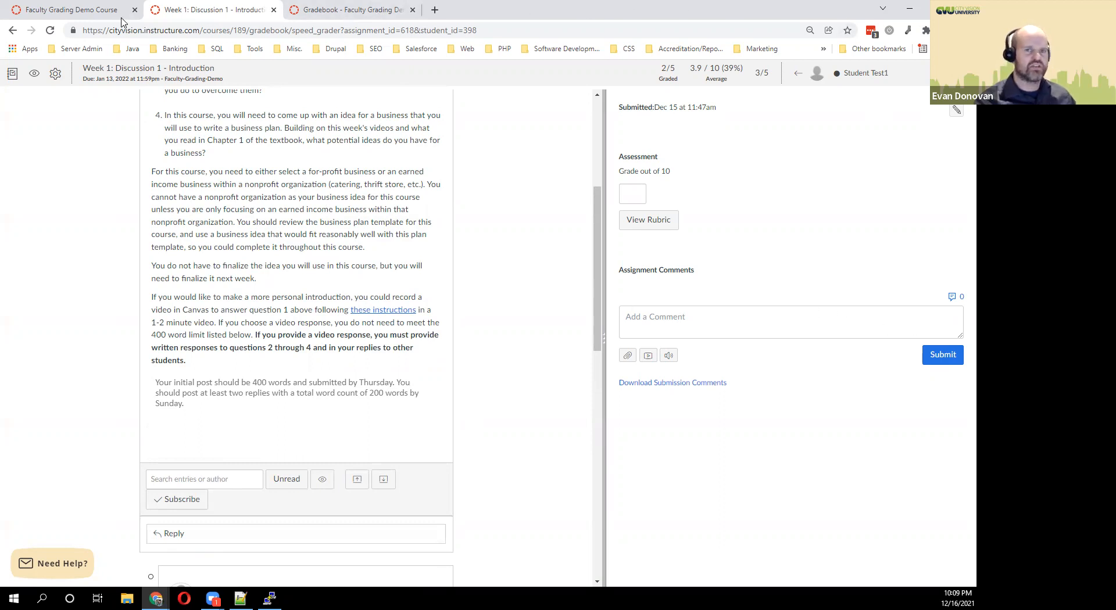
{"action": "left_click", "coordinate": [73, 17]}
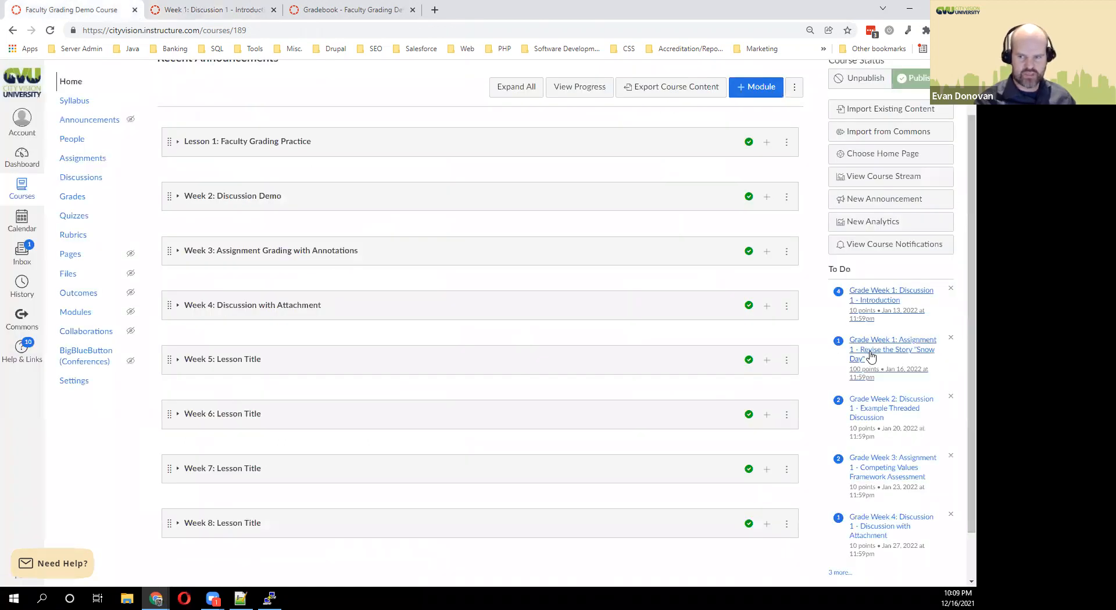
Open Week 3: Assignment 1 in SpeedGrader and scroll through the Workplace Behavior Profile Leadership Action Plan PDF.
{"action": "left_click", "coordinate": [887, 477]}
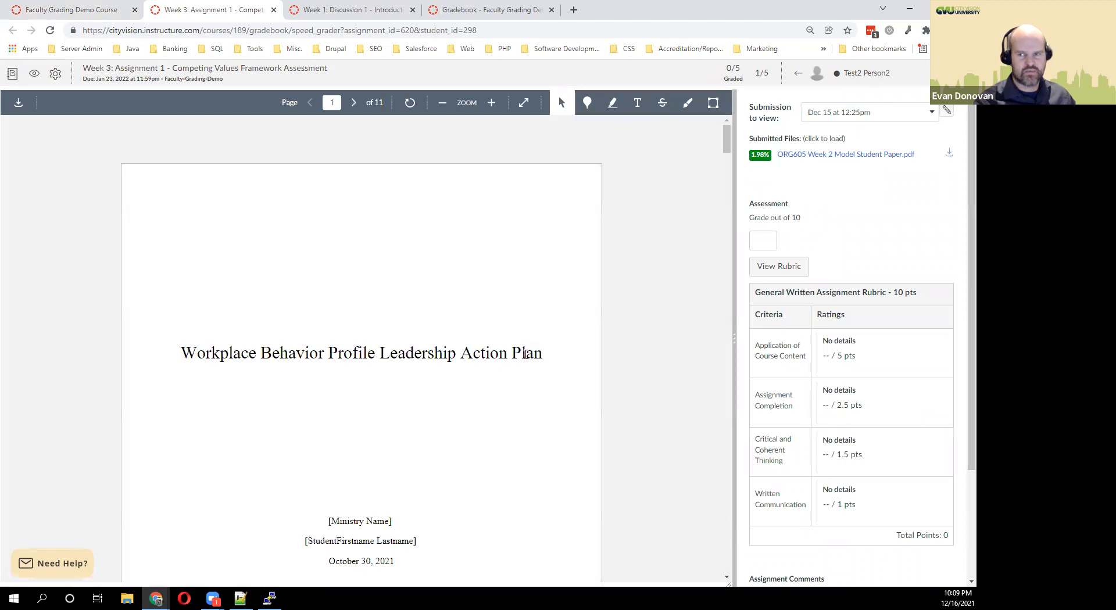
{"action": "scroll", "coordinate": [461, 282], "scroll_direction": "down", "scroll_amount": 1}
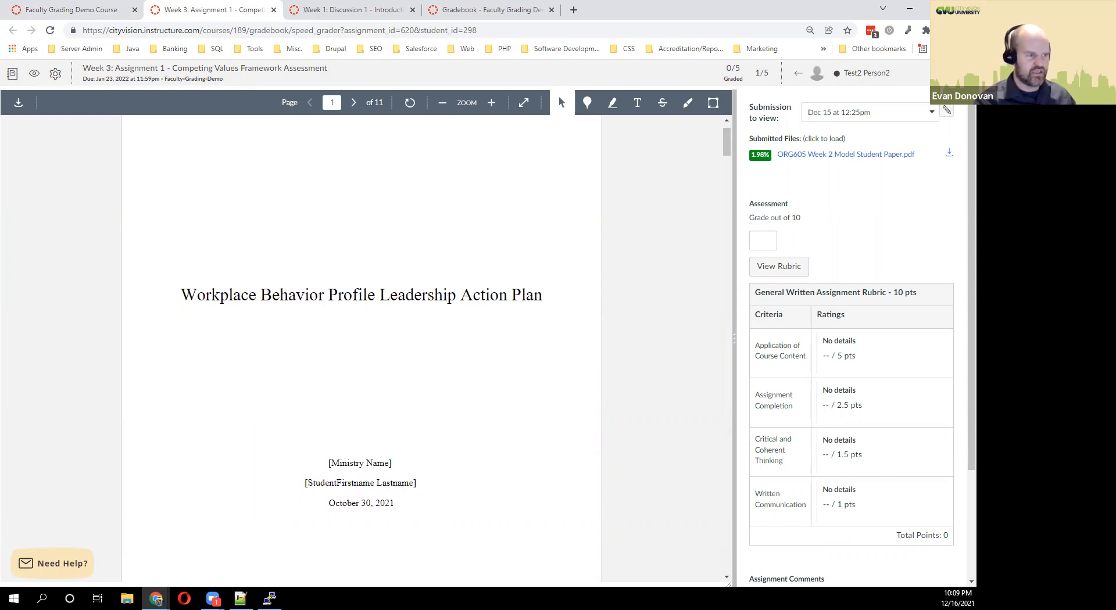
{"action": "scroll", "coordinate": [359, 273], "scroll_direction": "down", "scroll_amount": 2}
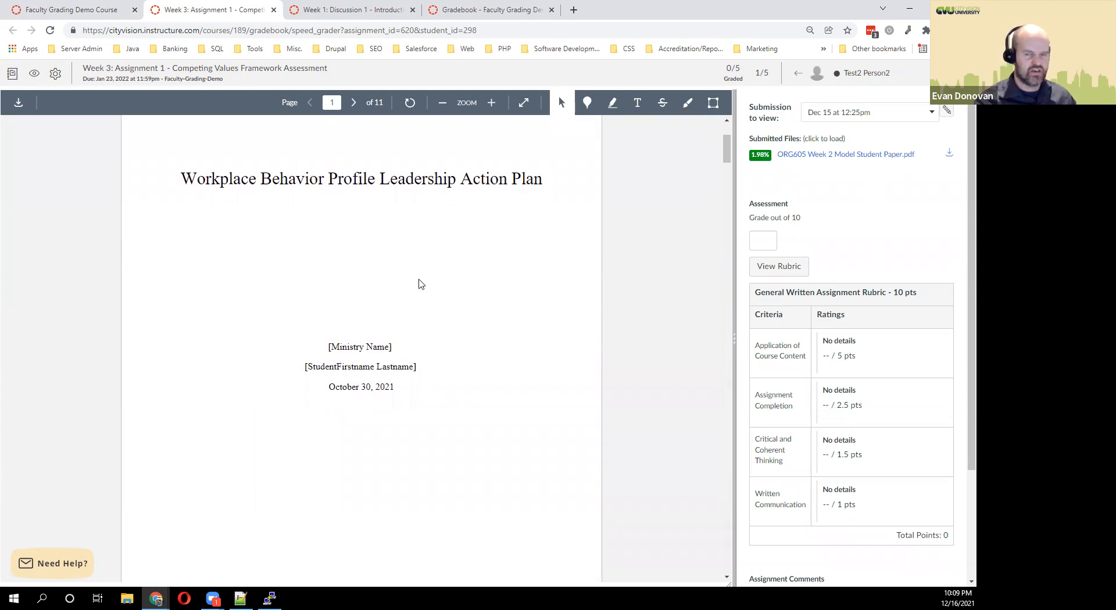
{"action": "scroll", "coordinate": [419, 287], "scroll_direction": "down", "scroll_amount": 4}
{"action": "scroll", "coordinate": [397, 295], "scroll_direction": "up", "scroll_amount": 2}
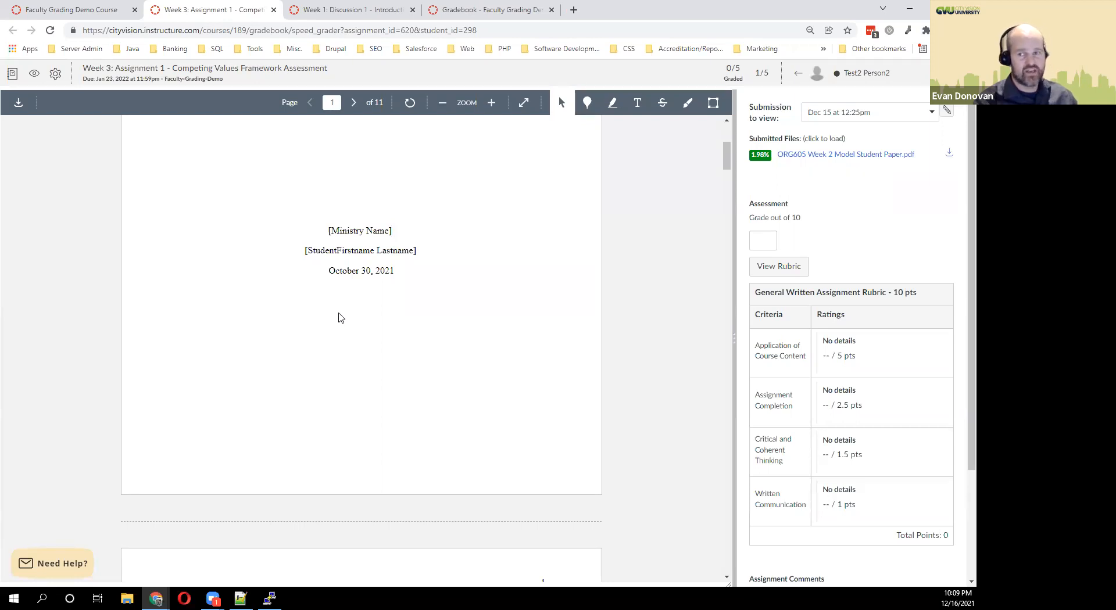
{"action": "scroll", "coordinate": [341, 317], "scroll_direction": "up", "scroll_amount": 3}
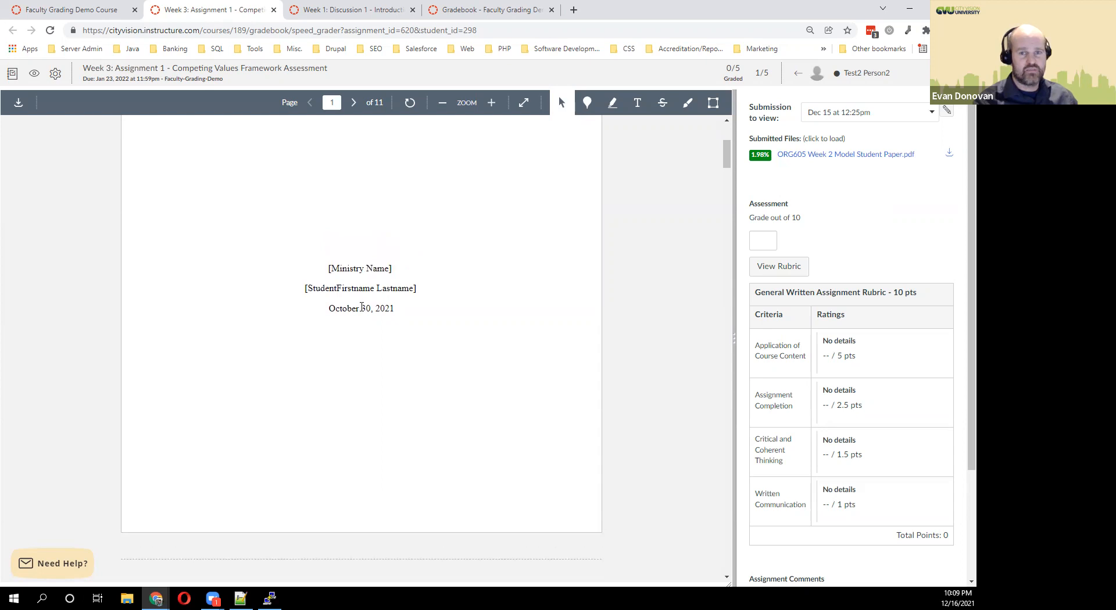
Download the annotated PDF of the paper, view it in Acrobat Reader, then close it.
{"action": "left_click", "coordinate": [19, 105]}
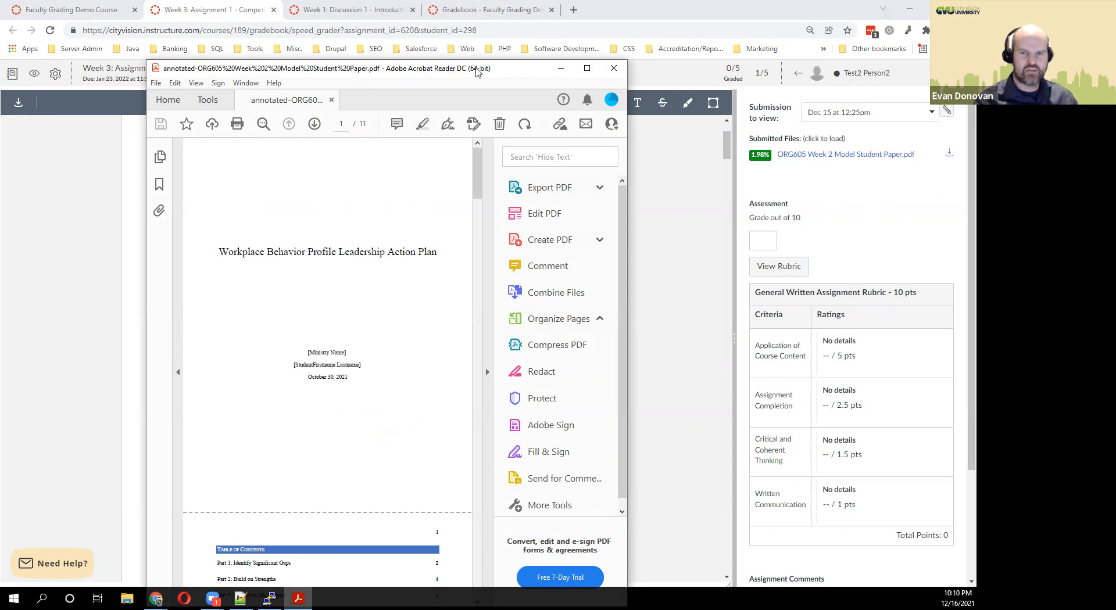
{"action": "left_click", "coordinate": [615, 69]}
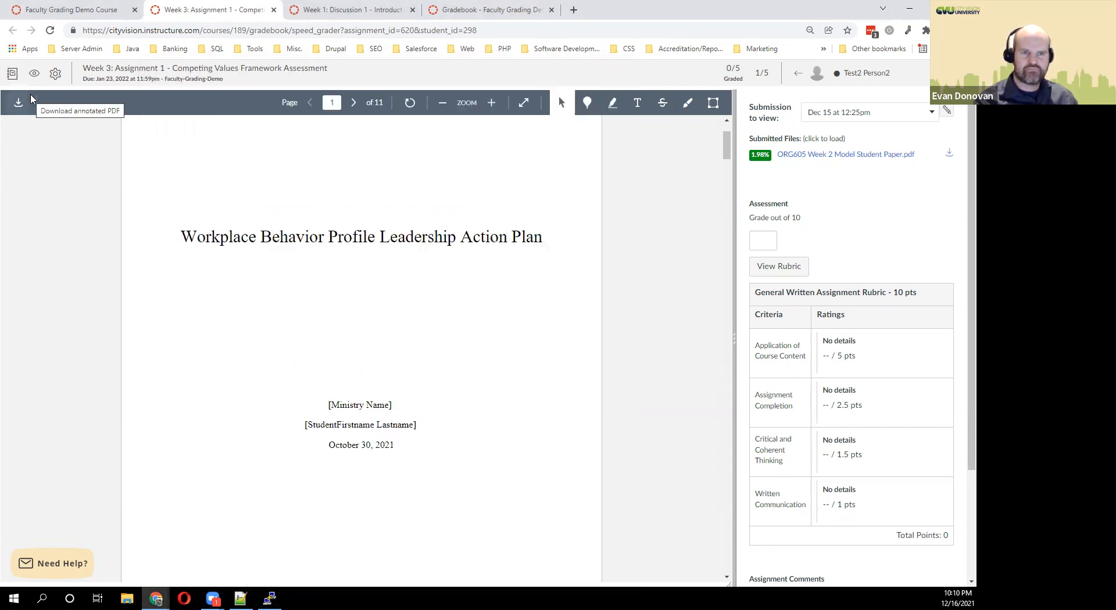
Download the student's original submitted PDF, view it in Acrobat, and return to SpeedGrader.
{"action": "left_click", "coordinate": [54, 77]}
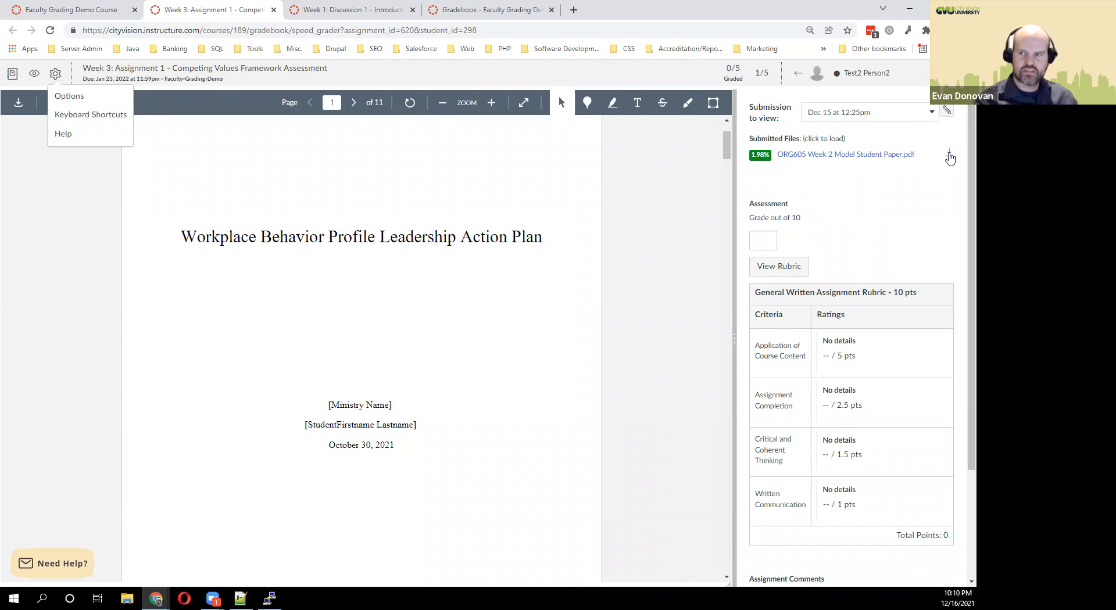
{"action": "left_click", "coordinate": [860, 156]}
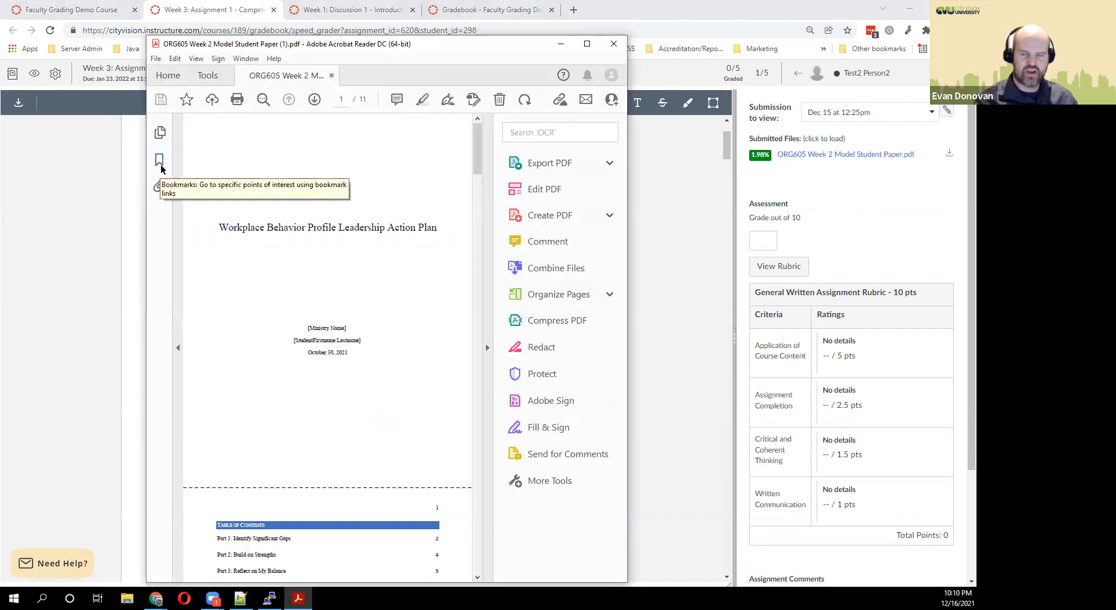
{"action": "left_click", "coordinate": [613, 44]}
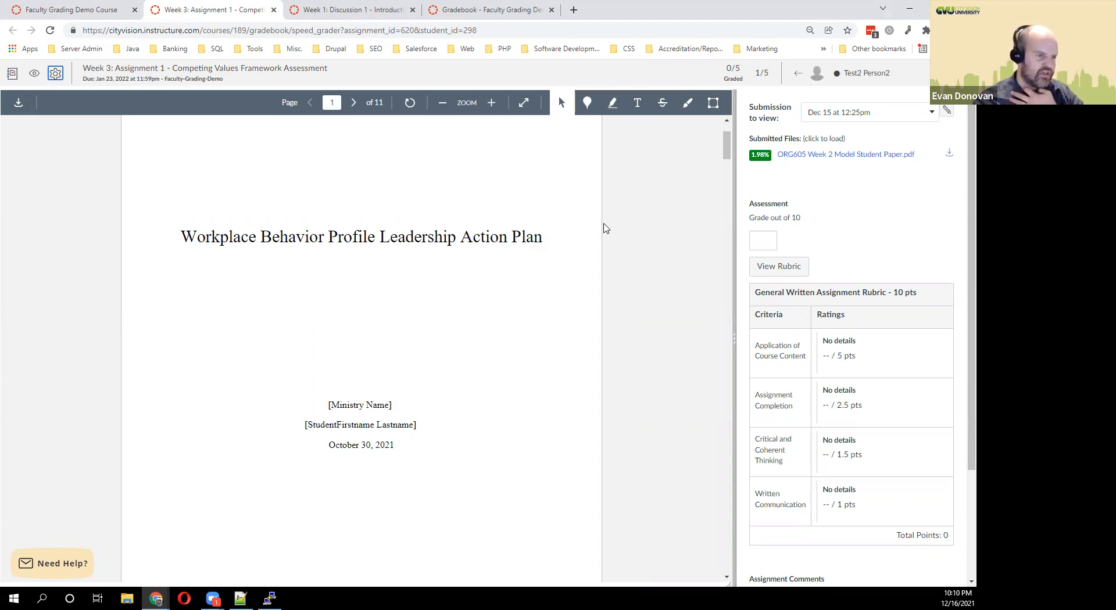
{"action": "scroll", "coordinate": [805, 513], "scroll_direction": "down", "scroll_amount": 1}
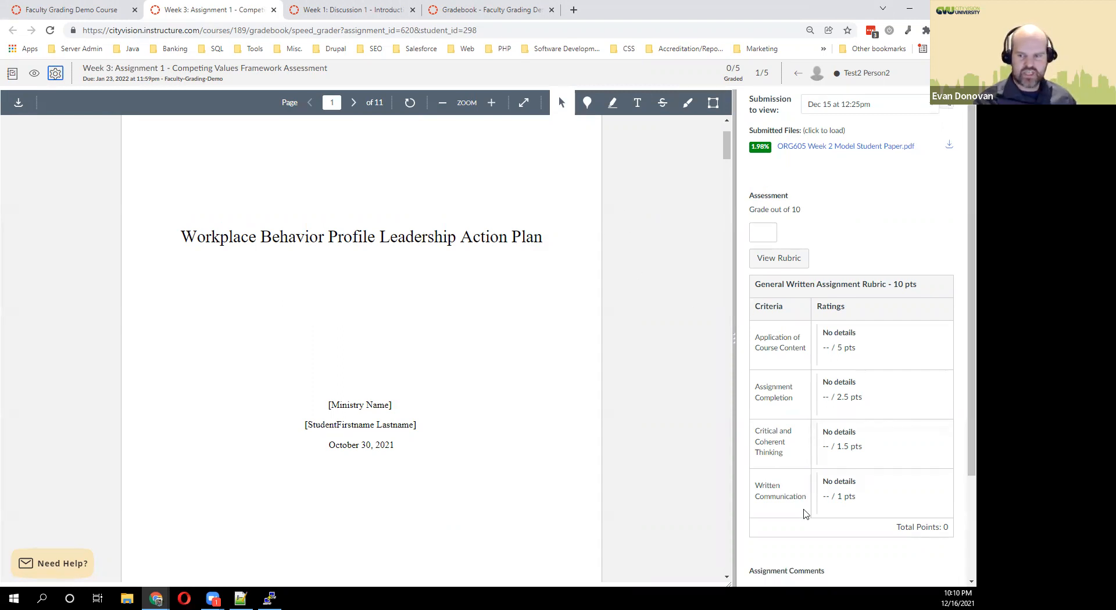
{"action": "scroll", "coordinate": [807, 512], "scroll_direction": "down", "scroll_amount": 3}
Highlight the title-page lines from [Ministry Name] to the date and attach the note 'add in the name'.
{"action": "left_click", "coordinate": [799, 490]}
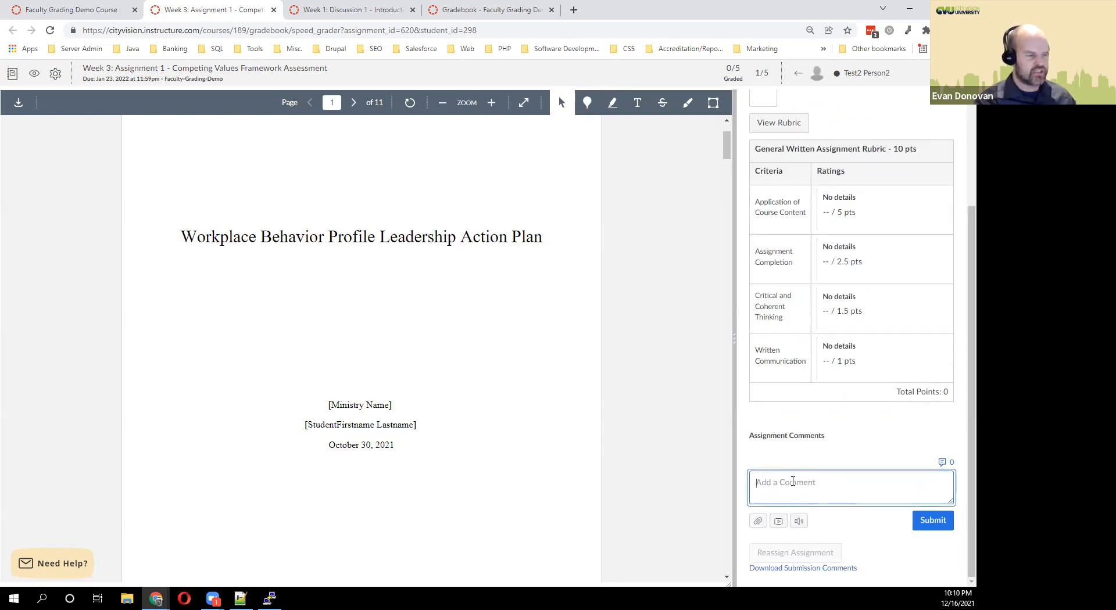
{"action": "scroll", "coordinate": [459, 336], "scroll_direction": "up", "scroll_amount": 1}
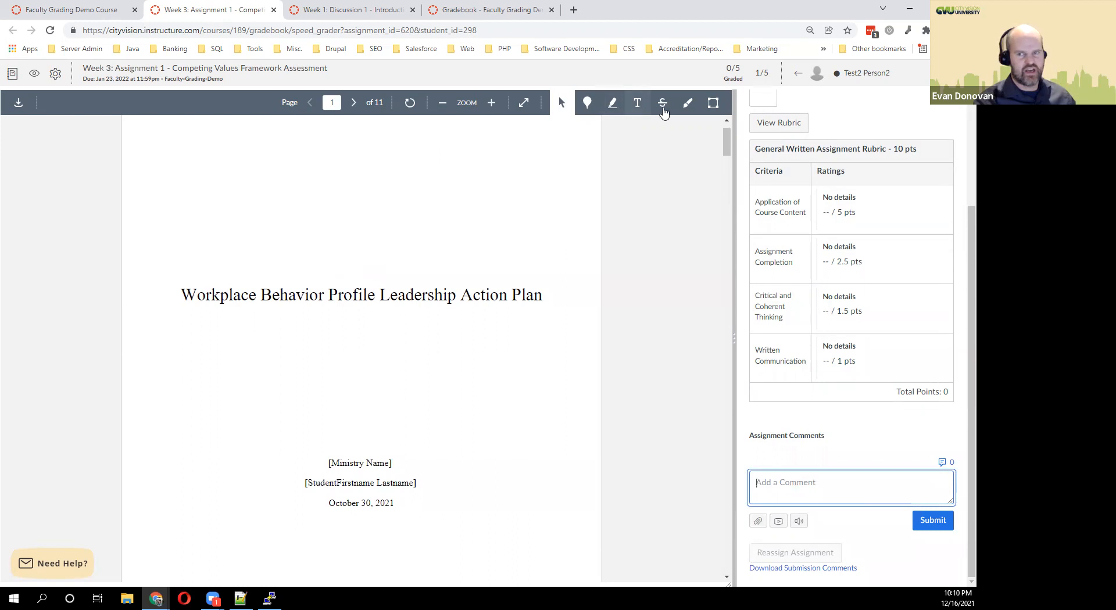
{"action": "left_click", "coordinate": [612, 103]}
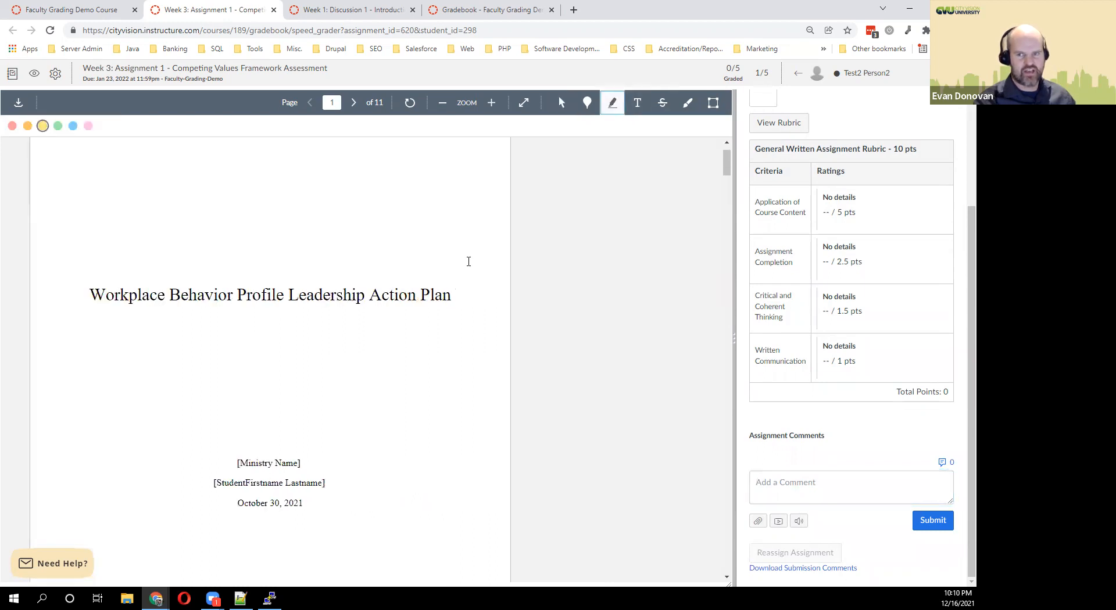
{"action": "left_click_drag", "start_coordinate": [282, 464], "coordinate": [301, 504]}
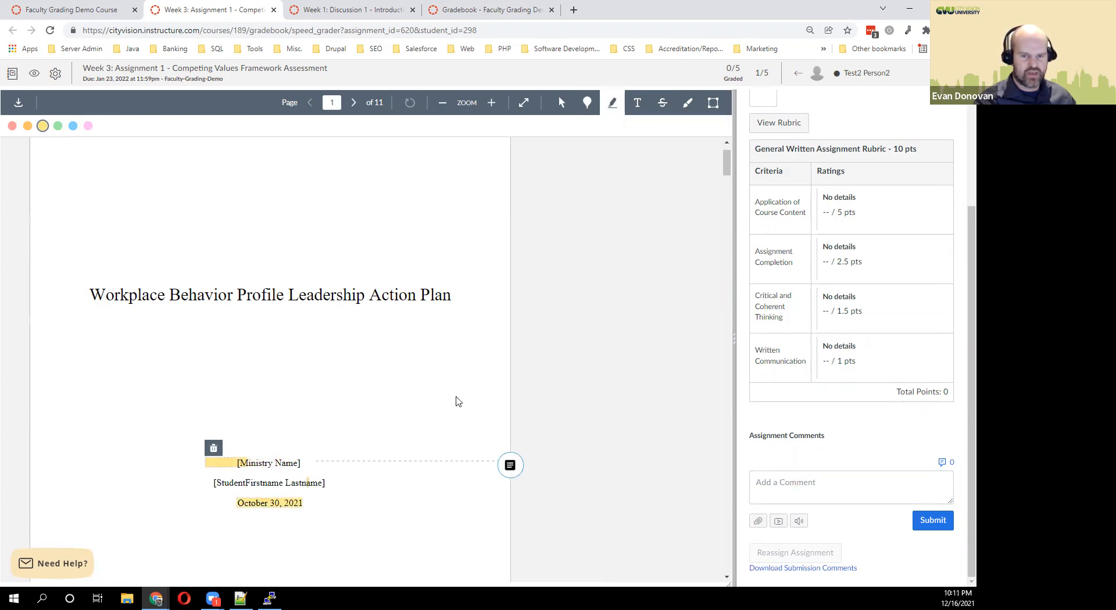
{"action": "left_click", "coordinate": [510, 465]}
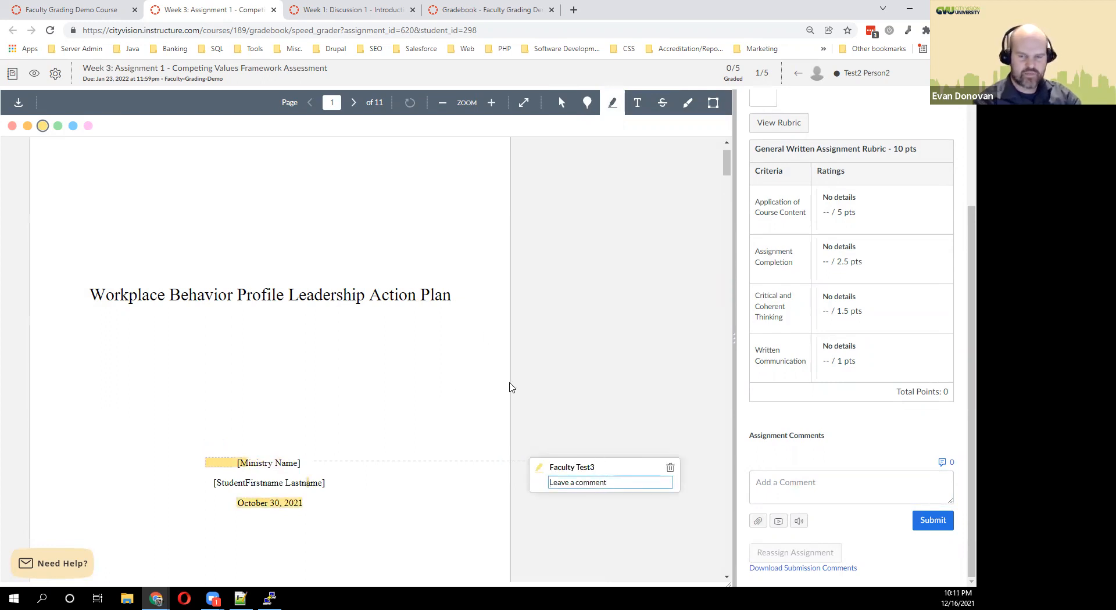
{"action": "type", "text": "add in the name"}
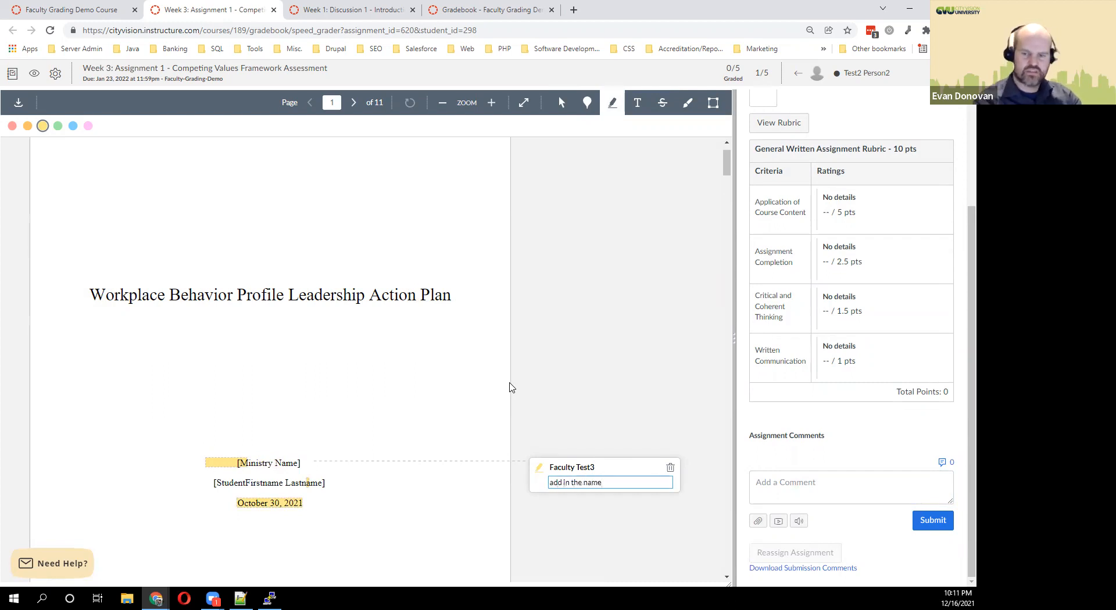
{"action": "key", "text": "Return"}
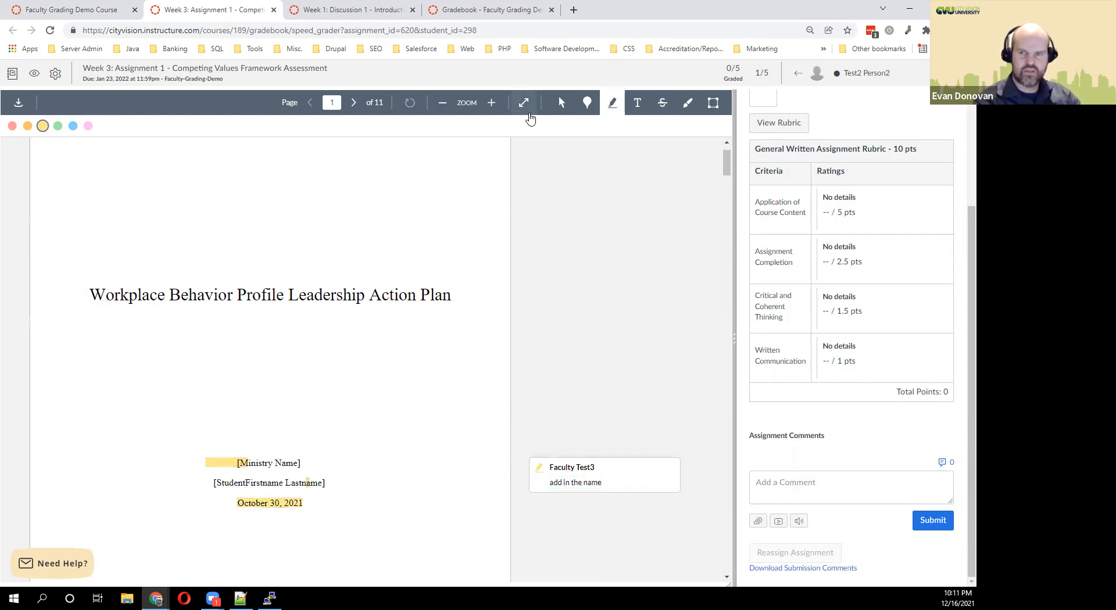
Place the text annotation 'Add Name' to the right of [Ministry Name].
{"action": "left_click", "coordinate": [638, 103]}
{"action": "left_click", "coordinate": [303, 460]}
{"action": "type", "text": "Add Name"}
{"action": "left_click", "coordinate": [520, 342]}
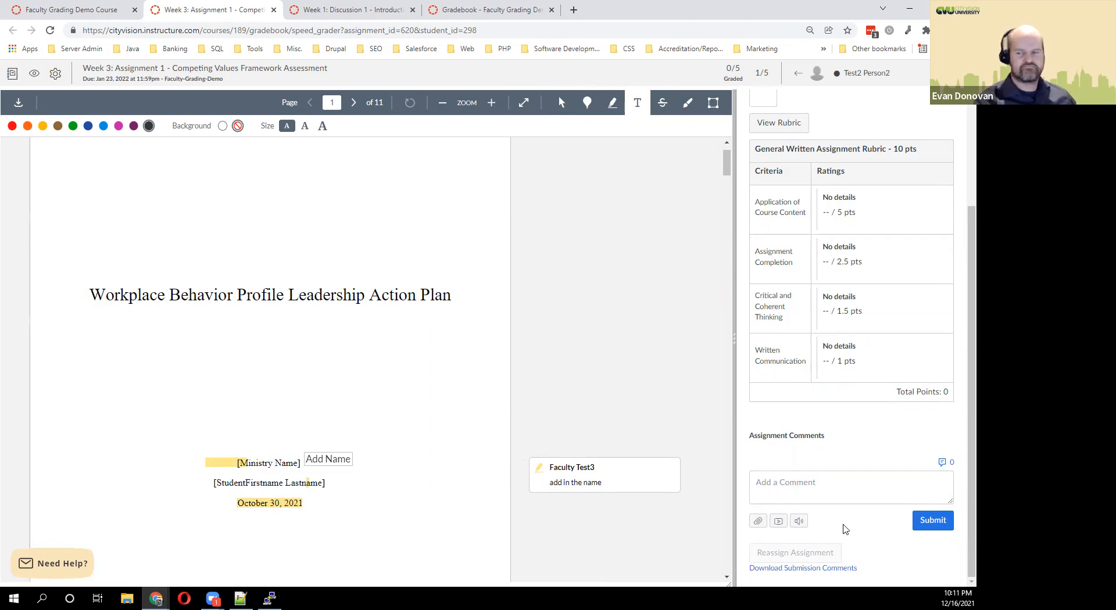
Submit the comment 'See comments in document.' on the student's Week 3 paper.
{"action": "left_click", "coordinate": [798, 488]}
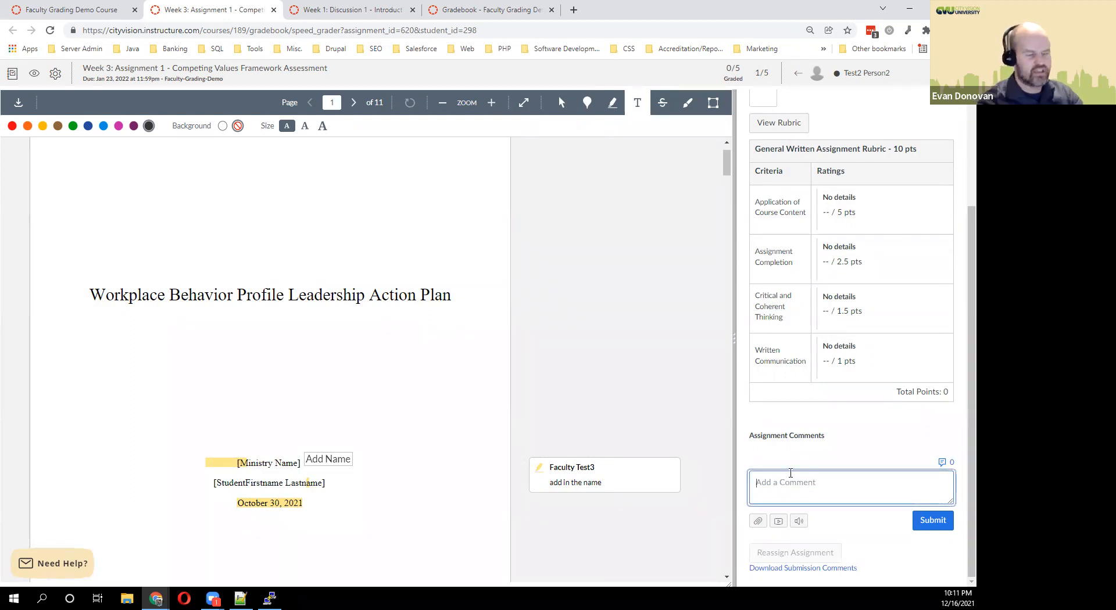
{"action": "type", "text": "Se"}
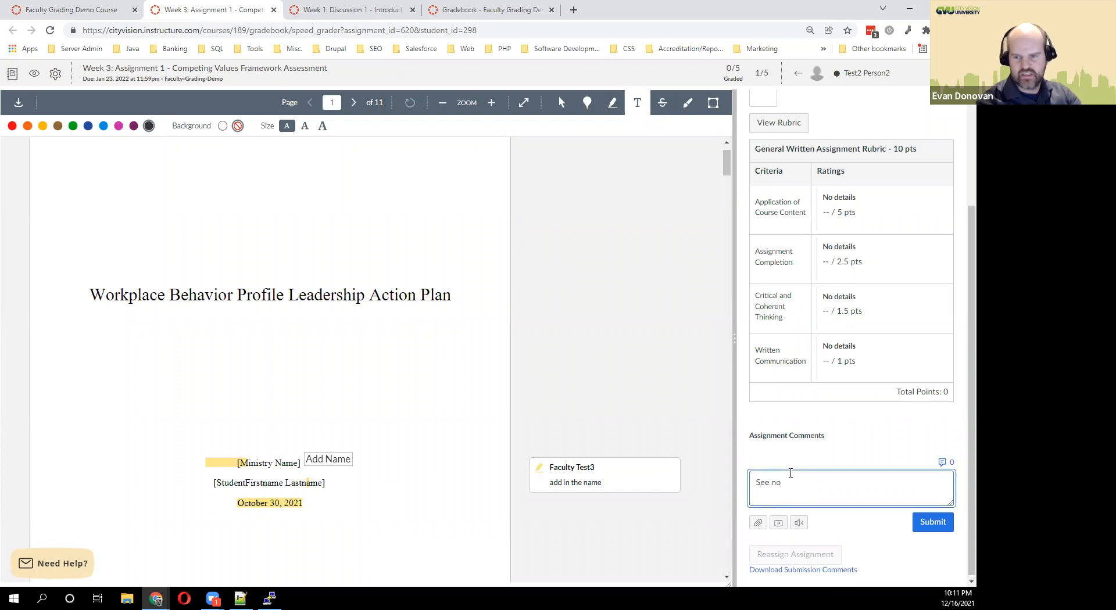
{"action": "type", "text": "e comments in doicument."}
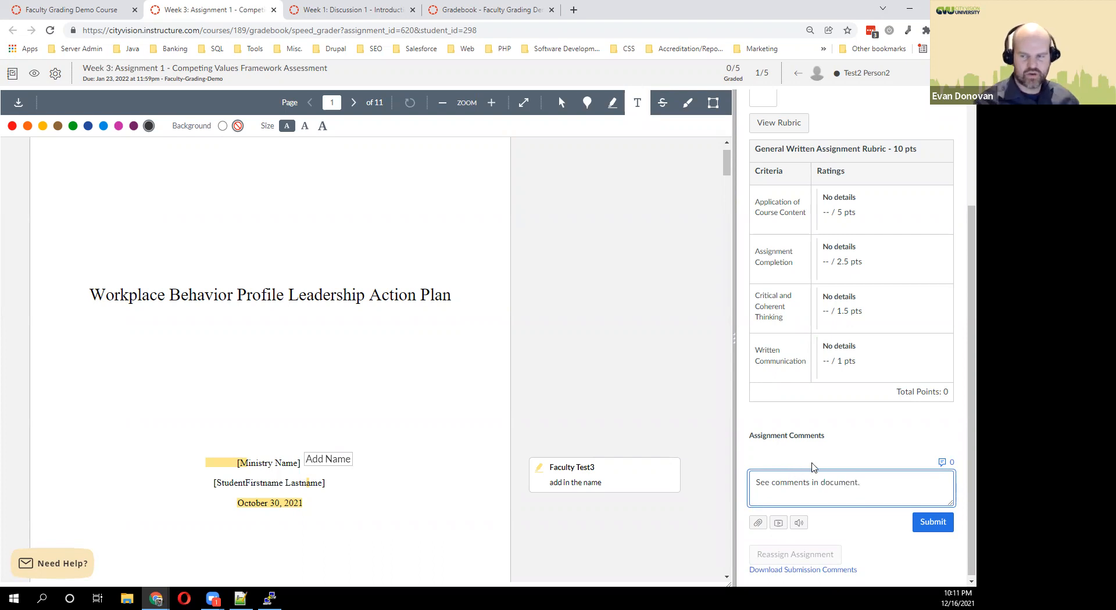
{"action": "left_click", "coordinate": [929, 522]}
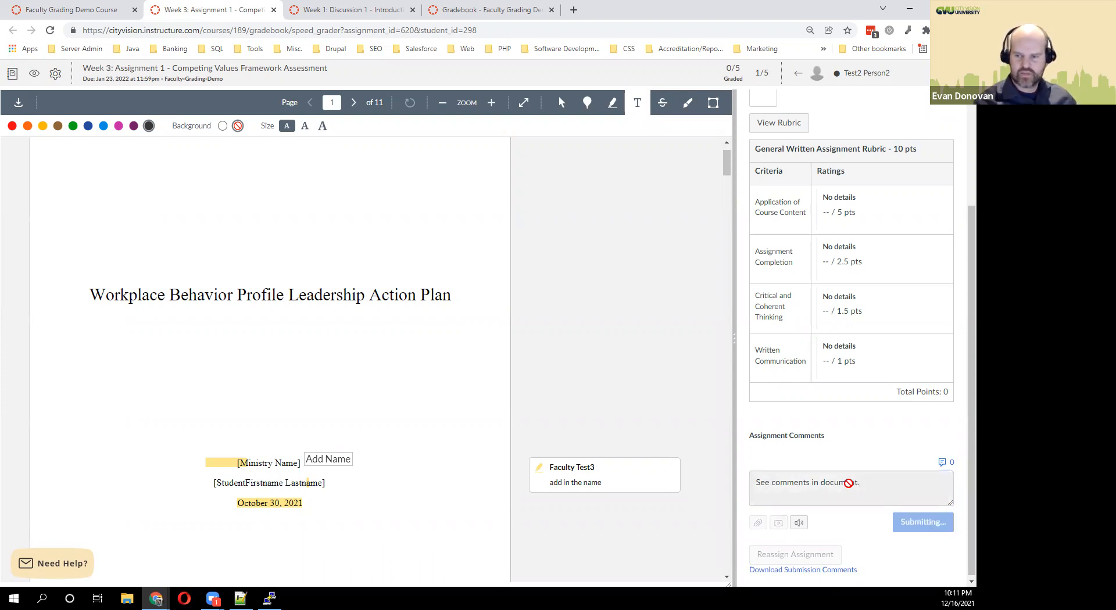
{"action": "scroll", "coordinate": [834, 402], "scroll_direction": "up", "scroll_amount": 1}
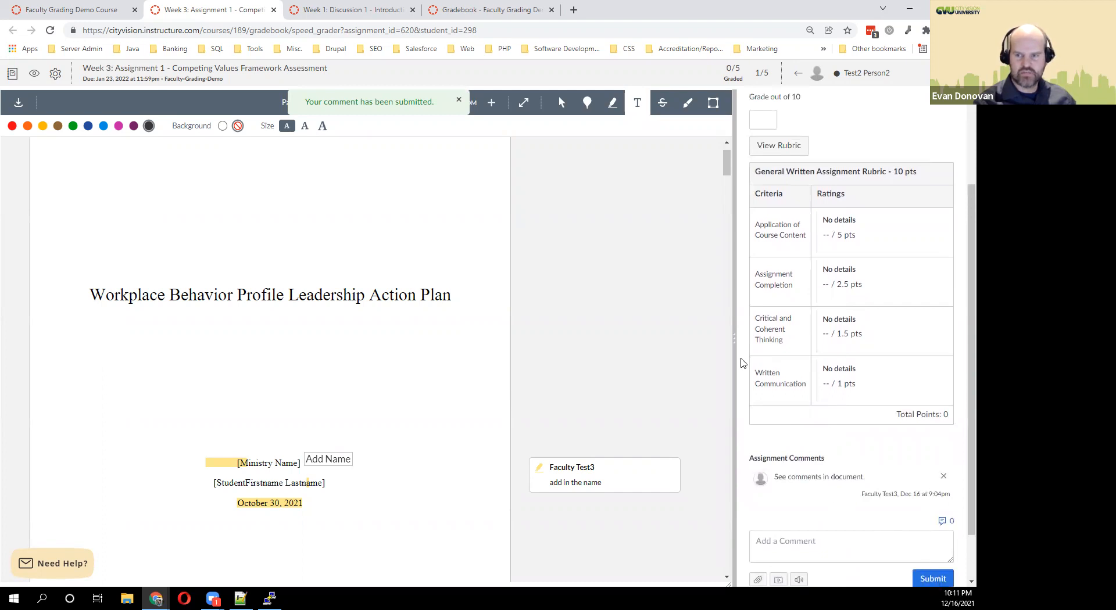
Rate the Week 3 rubric criteria at 5, 2.25, 1.5 and 0.9 and save the 9.65 total.
{"action": "left_click", "coordinate": [774, 152]}
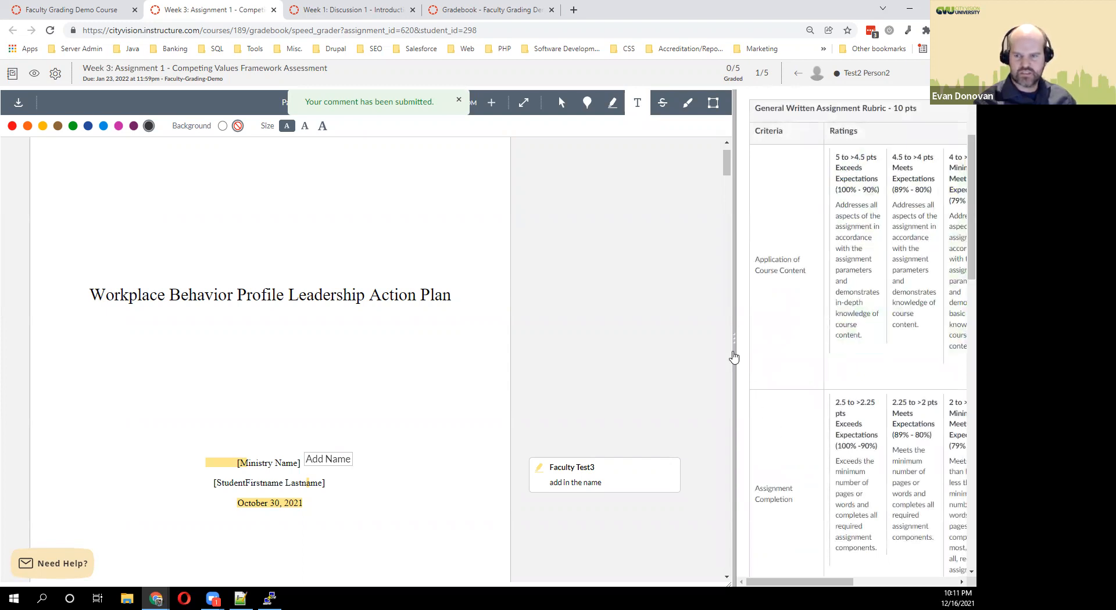
{"action": "left_click_drag", "start_coordinate": [646, 357], "coordinate": [528, 355]}
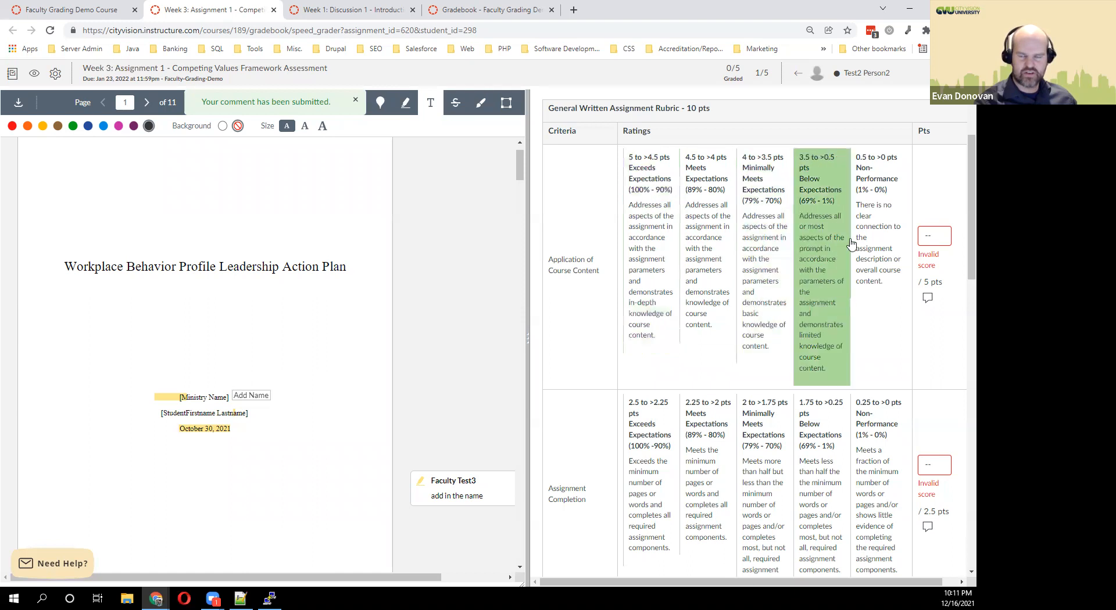
{"action": "left_click", "coordinate": [643, 272]}
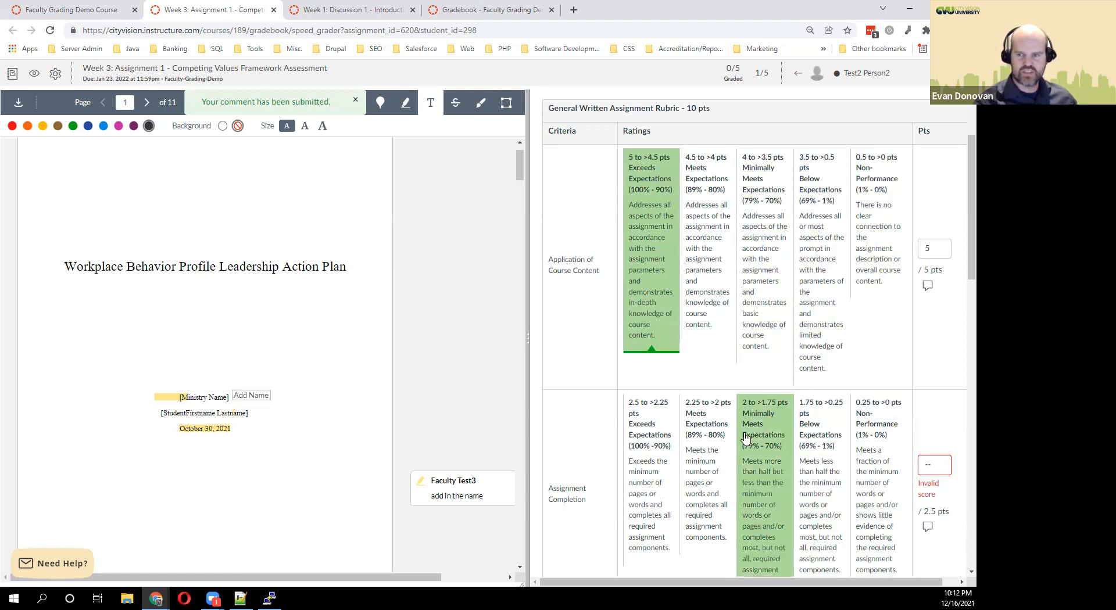
{"action": "left_click_drag", "start_coordinate": [701, 449], "coordinate": [703, 435]}
{"action": "scroll", "coordinate": [686, 447], "scroll_direction": "down", "scroll_amount": 5}
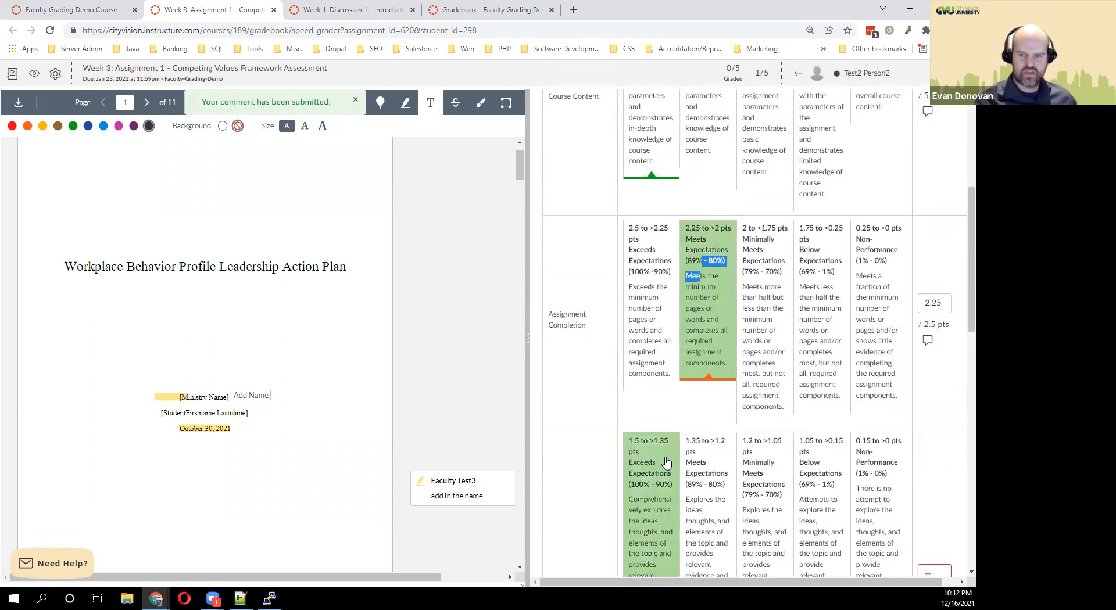
{"action": "left_click", "coordinate": [653, 446]}
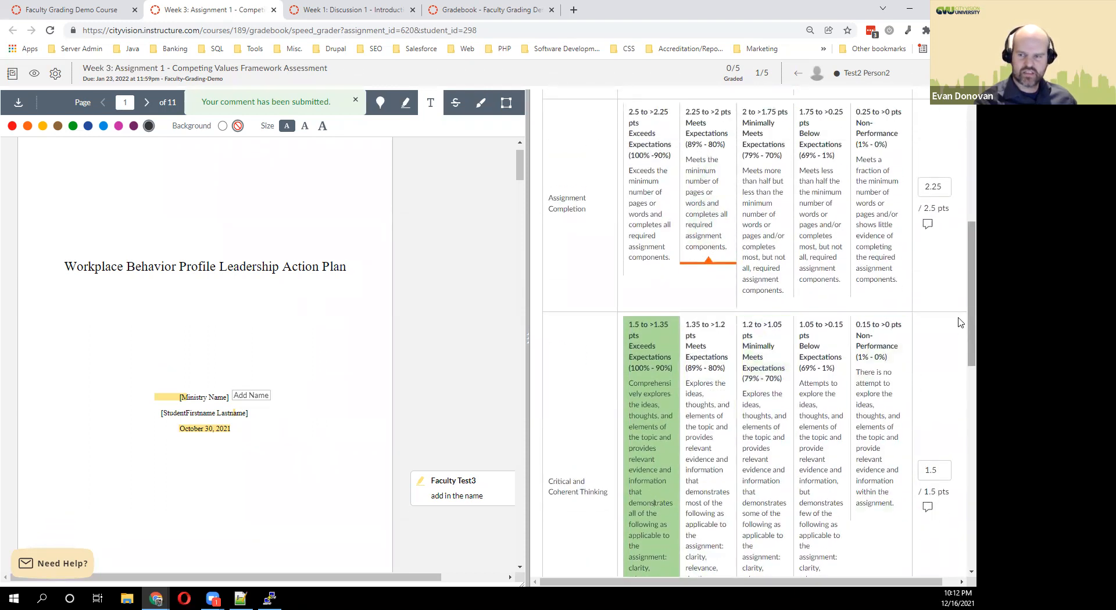
{"action": "scroll", "coordinate": [960, 378], "scroll_direction": "down", "scroll_amount": 2}
{"action": "scroll", "coordinate": [960, 405], "scroll_direction": "down", "scroll_amount": 5}
{"action": "left_click", "coordinate": [723, 427]}
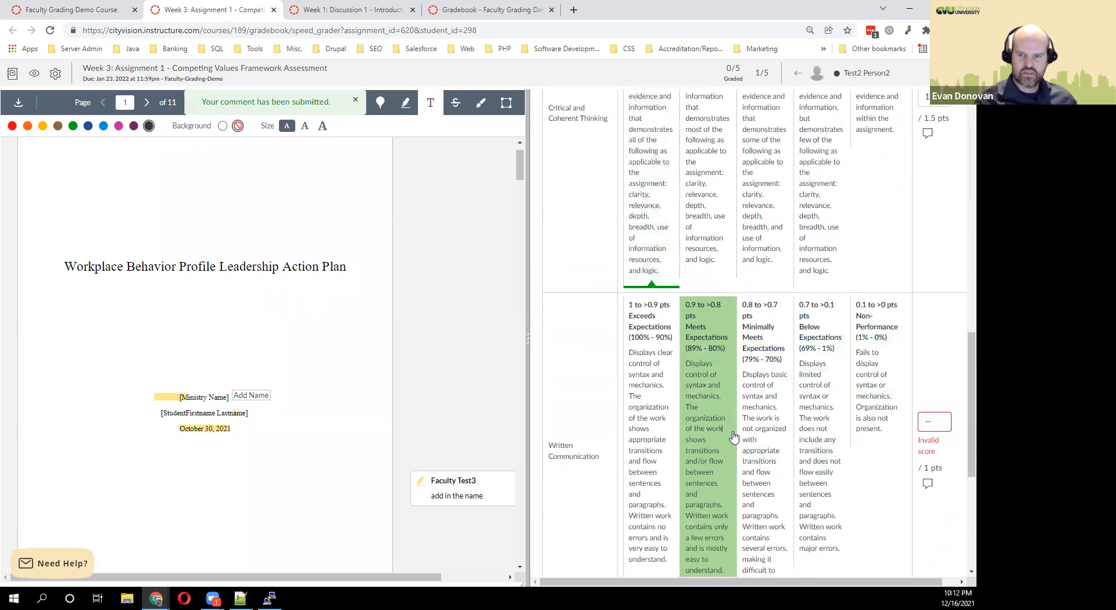
{"action": "scroll", "coordinate": [959, 455], "scroll_direction": "down", "scroll_amount": 5}
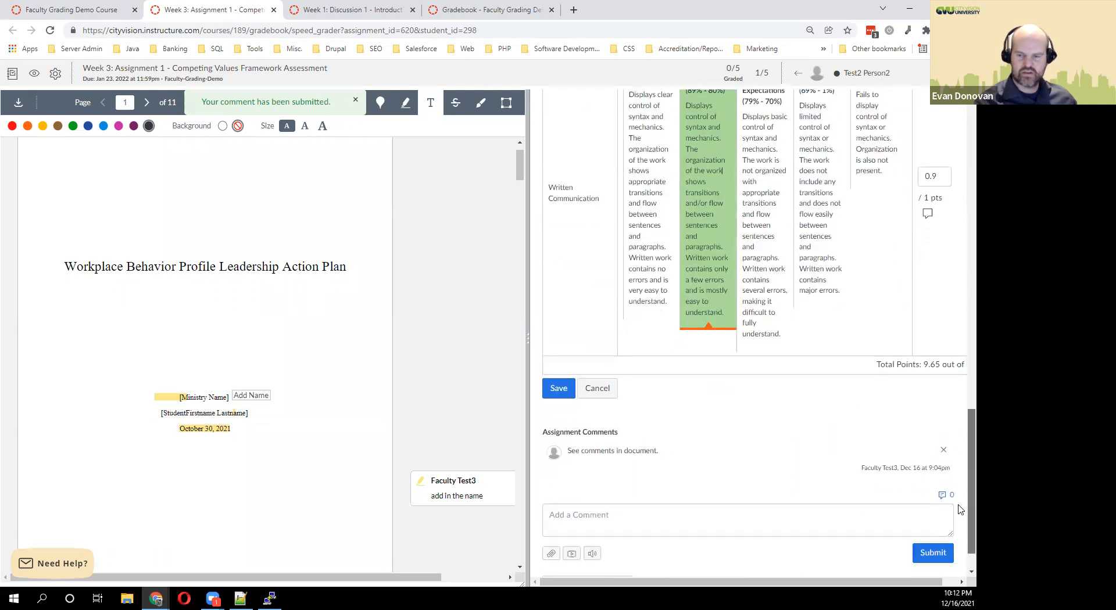
{"action": "scroll", "coordinate": [959, 510], "scroll_direction": "up", "scroll_amount": 1}
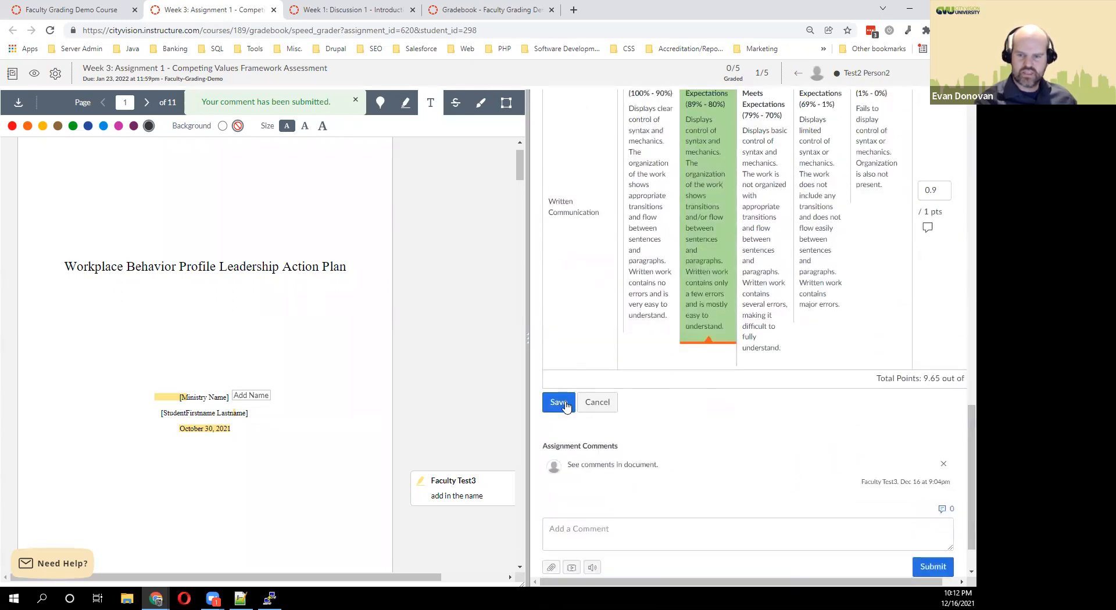
{"action": "left_click", "coordinate": [569, 403]}
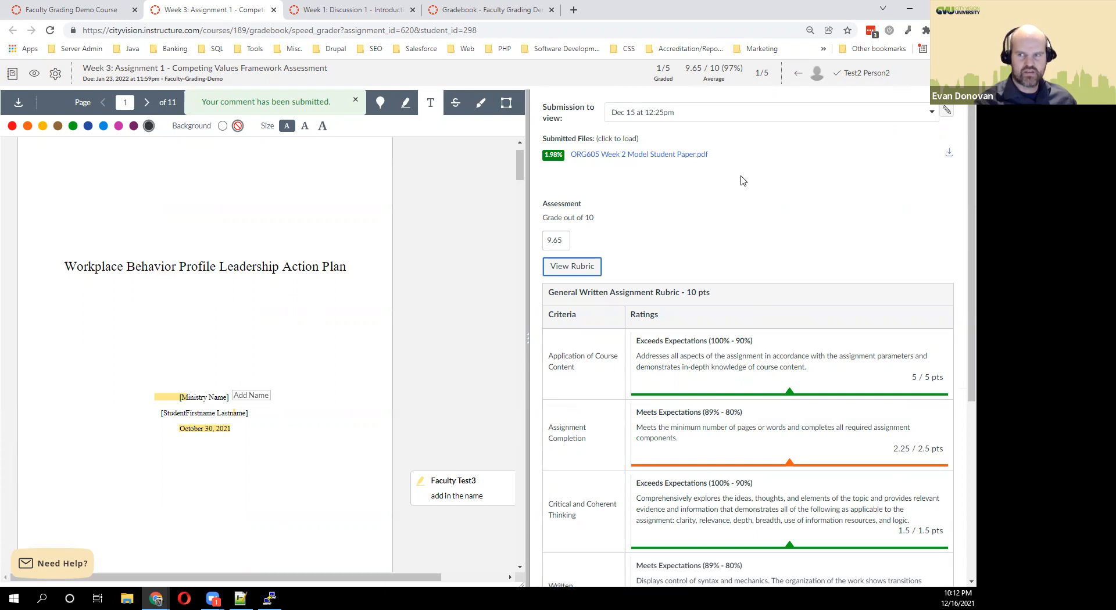
Advance to the next student's Week 3 paper and bring up the empty Comment Library.
{"action": "left_click", "coordinate": [961, 73]}
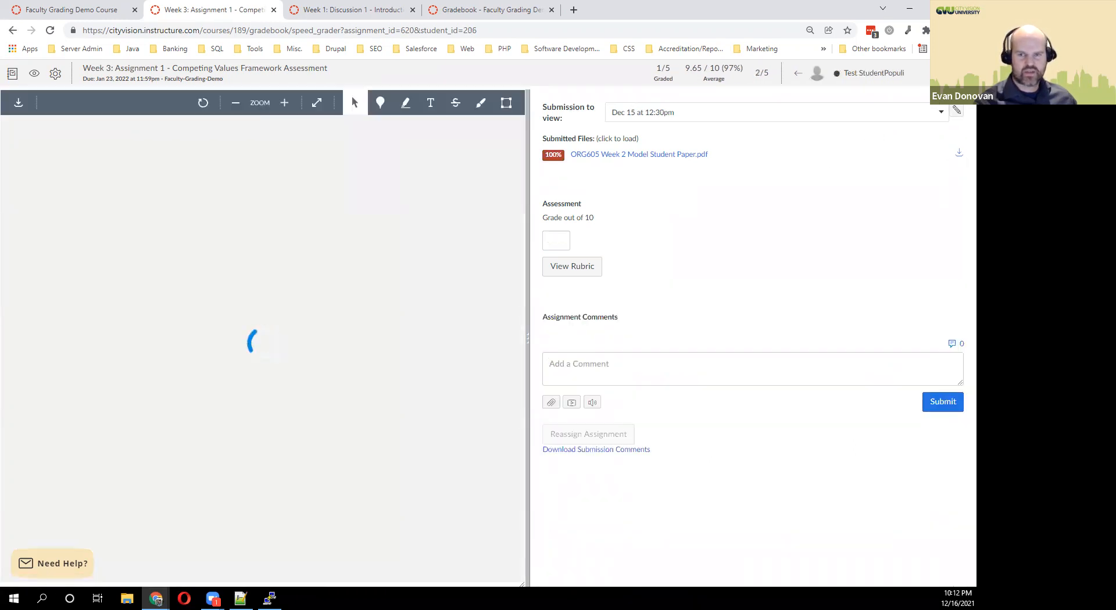
{"action": "mouse_move", "coordinate": [520, 151]}
{"action": "left_mouse_down"}
{"action": "mouse_move", "coordinate": [528, 186]}
{"action": "mouse_move", "coordinate": [524, 153]}
{"action": "left_mouse_up"}
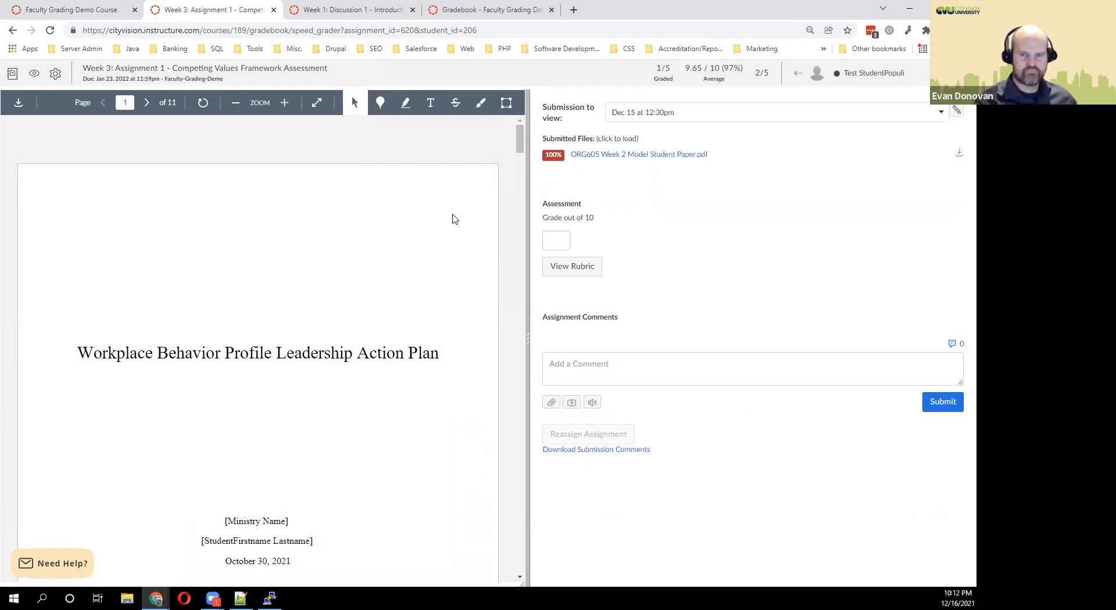
{"action": "scroll", "coordinate": [488, 157], "scroll_direction": "down", "scroll_amount": 1}
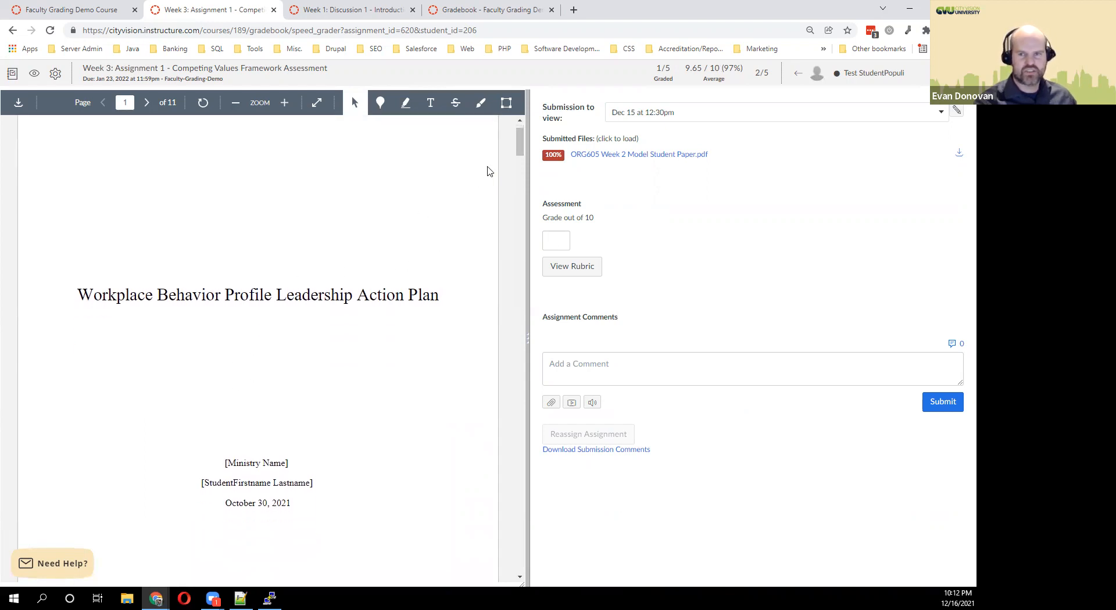
{"action": "left_click_drag", "start_coordinate": [520, 153], "coordinate": [522, 181]}
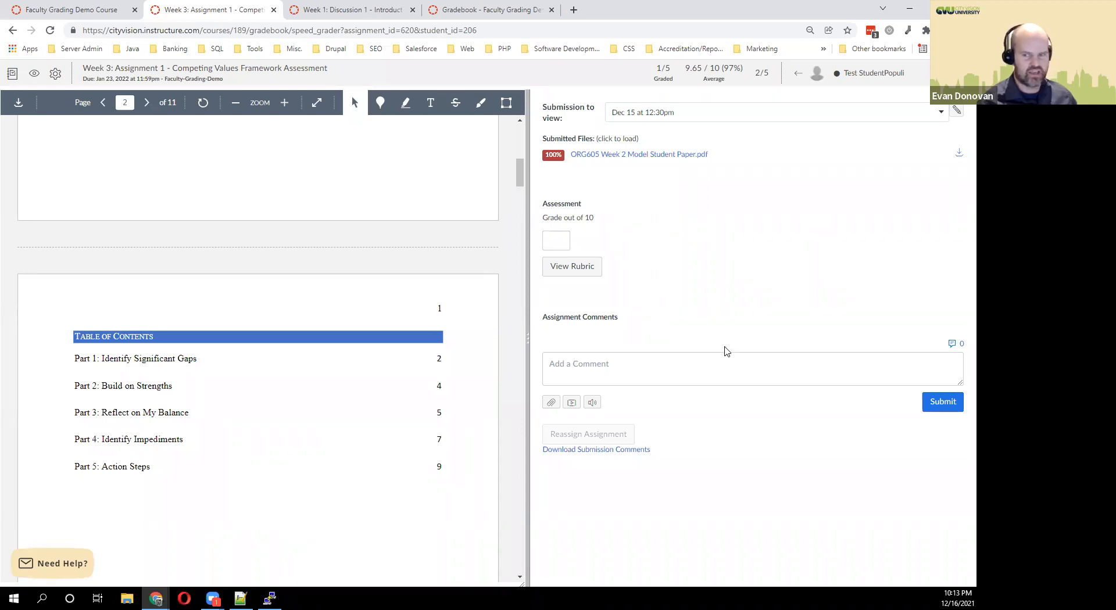
{"action": "left_click", "coordinate": [703, 365]}
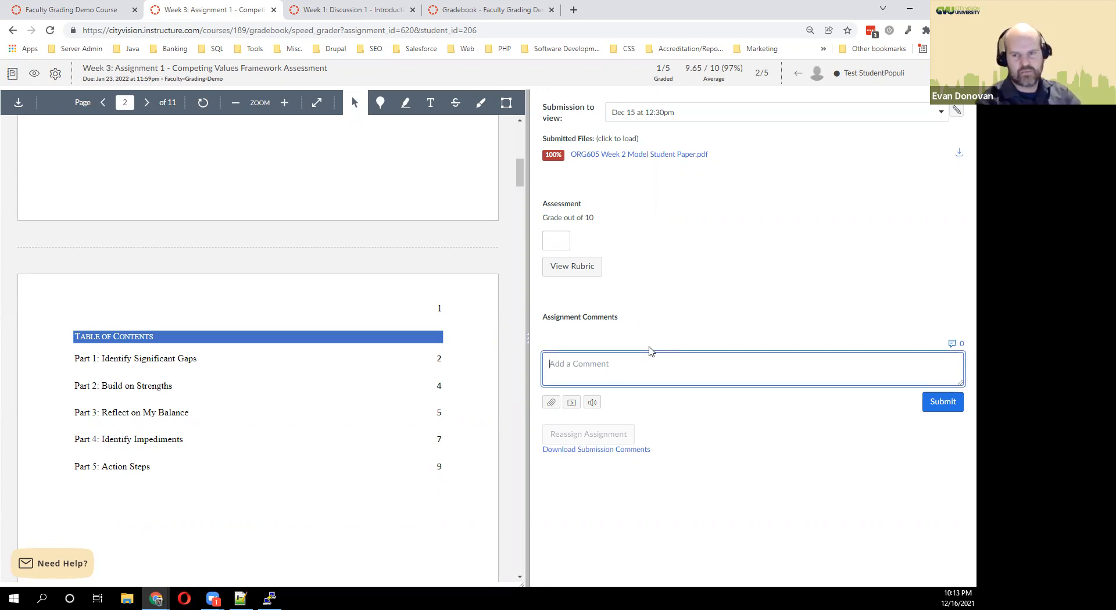
{"action": "left_click", "coordinate": [953, 344]}
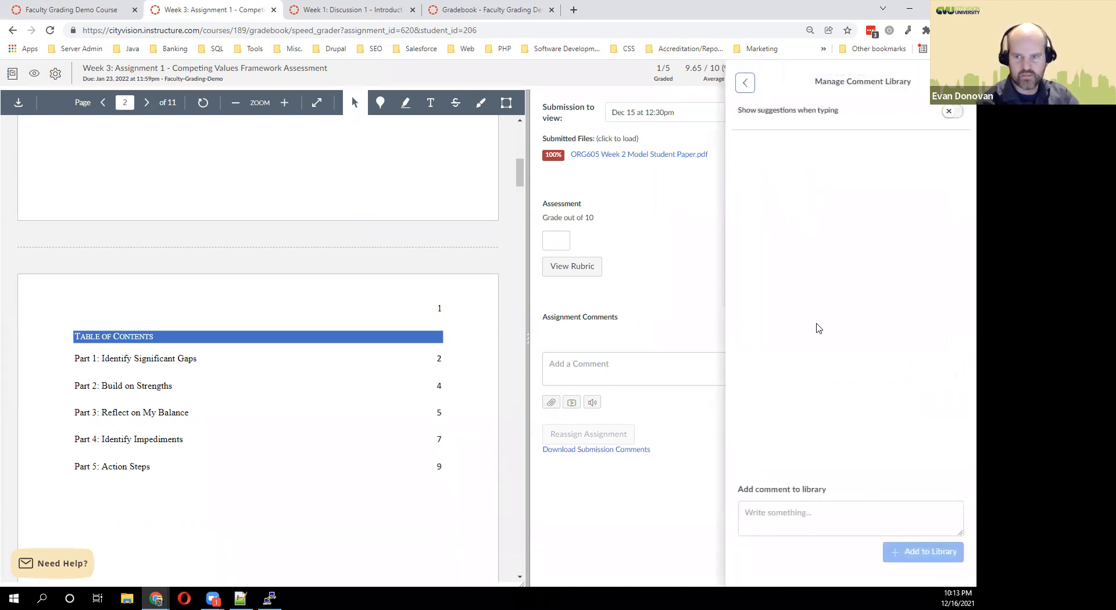
Add a library comment: missing work gets a zero but can still be graded under the Late Policy.
{"action": "left_click", "coordinate": [783, 519]}
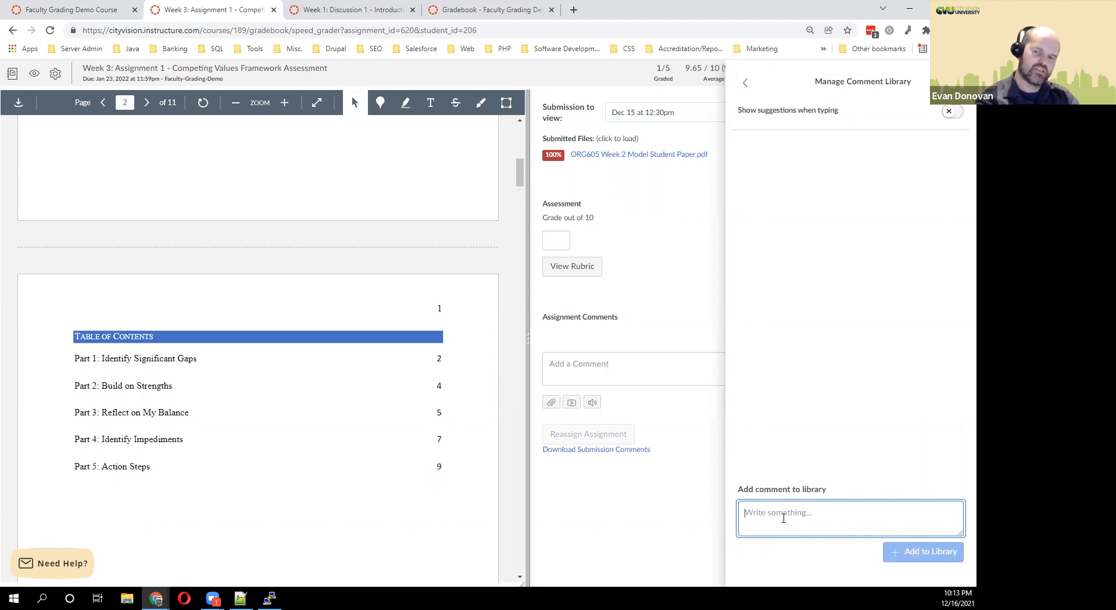
{"action": "type", "text": "This"}
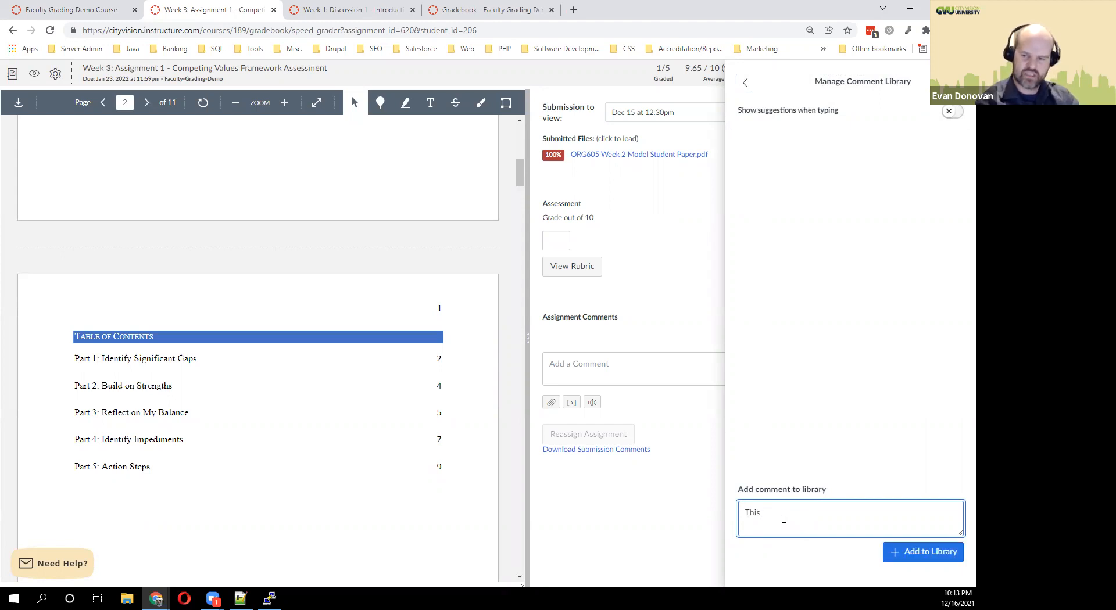
{"action": "type", "text": " is ignment"}
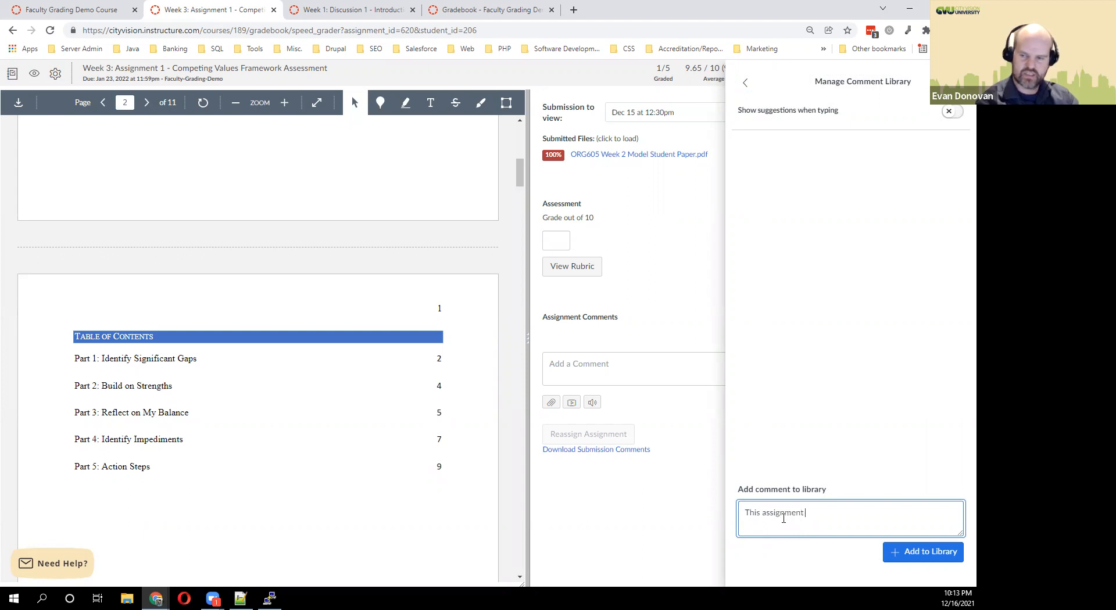
{"action": "type", "text": " has not yet been submitted, but"}
{"action": "key", "text": "BackSpace"}
{"action": "key", "text": "BackSpace"}
{"action": "key", "text": "BackSpace"}
{"action": "key", "text": "BackSpace"}
{"action": "type", "text": "sooyou hav"}
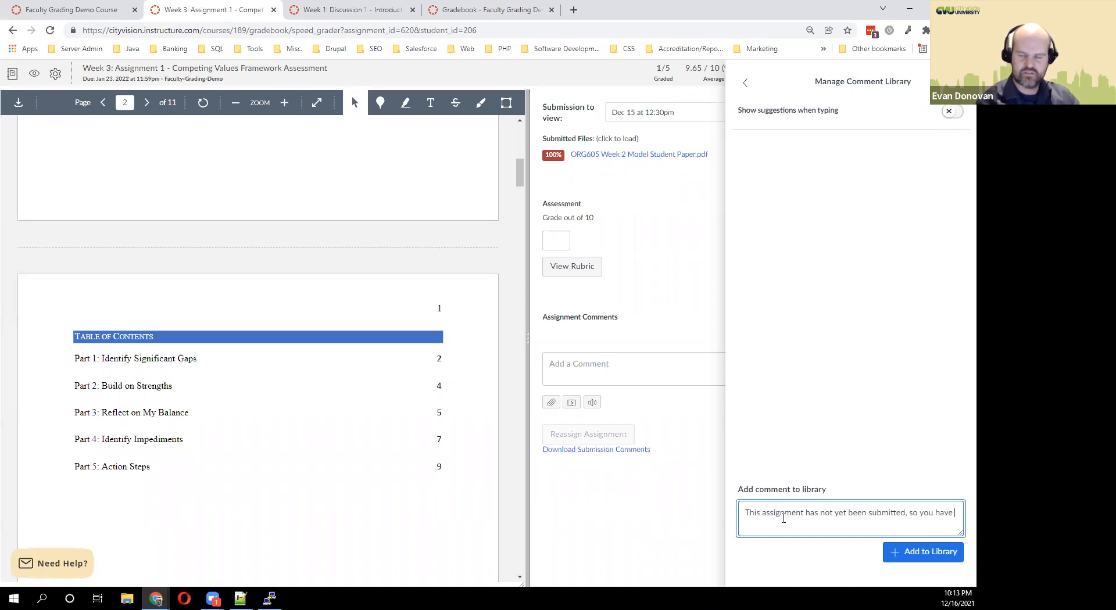
{"action": "type", "text": "e received a zero, but yo"}
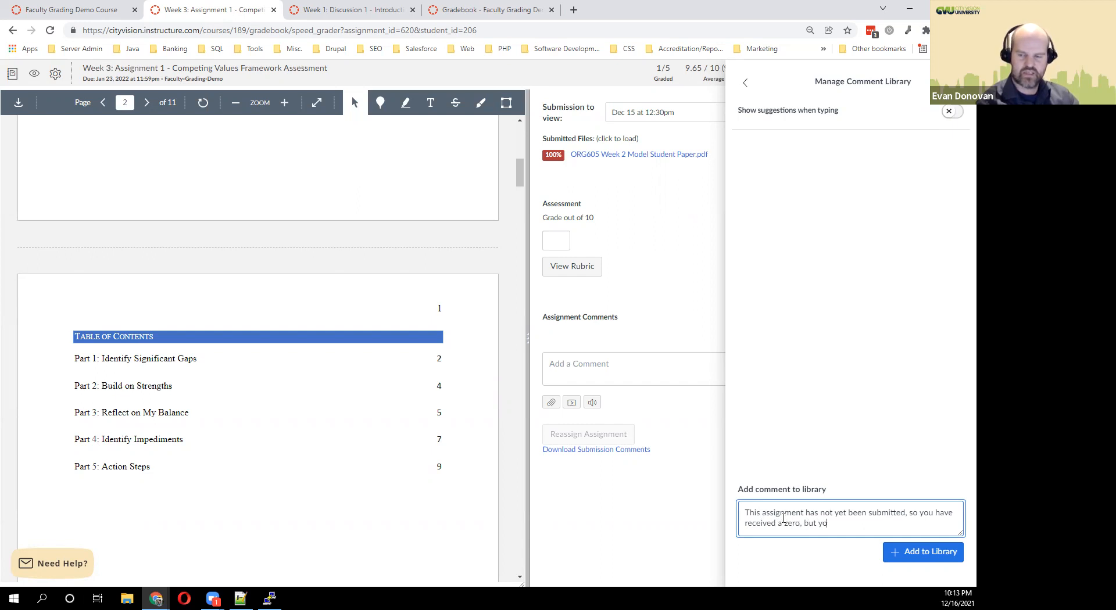
{"action": "type", "text": "u can still submi"}
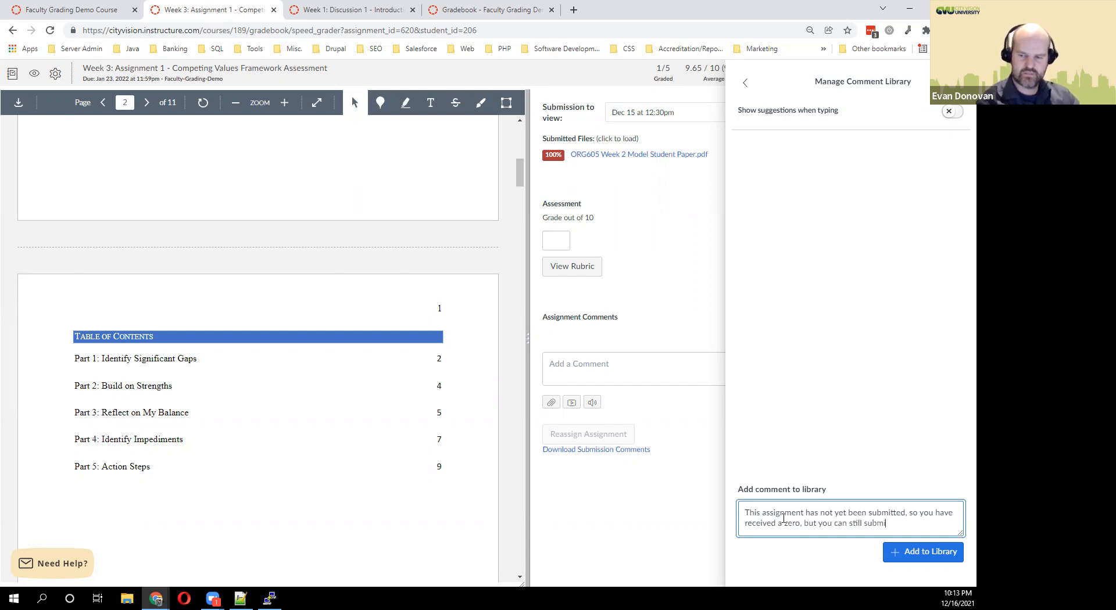
{"action": "type", "text": "t & get a grade accordin"}
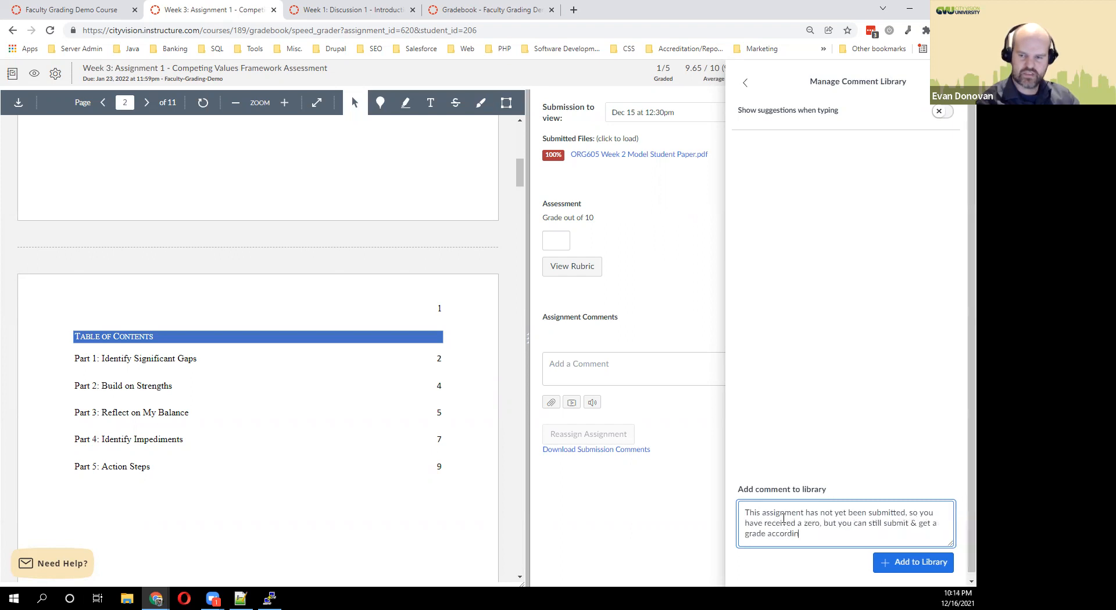
{"action": "type", "text": "g to our Late PO"}
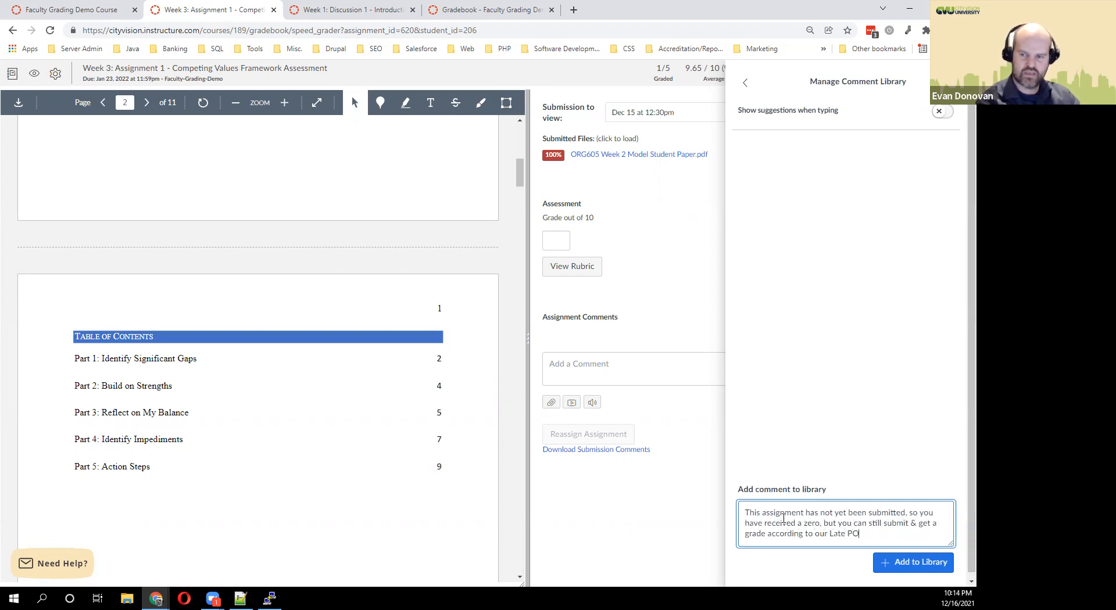
{"action": "type", "text": "licy."}
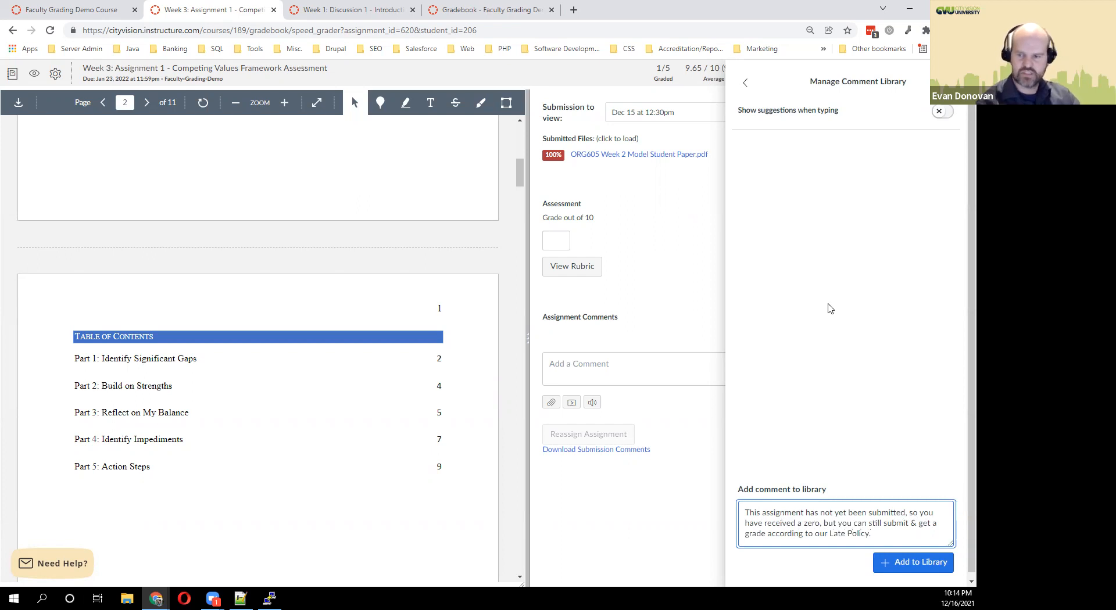
{"action": "left_click", "coordinate": [896, 565]}
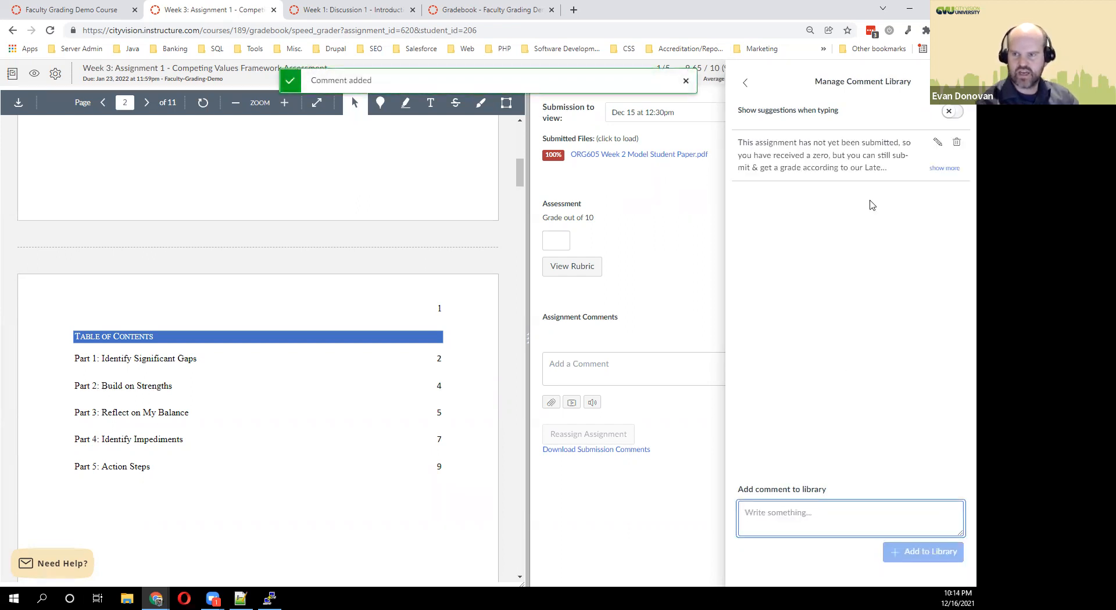
Test the saved comment by inserting it from the library, then cut it from the box.
{"action": "left_click", "coordinate": [939, 145]}
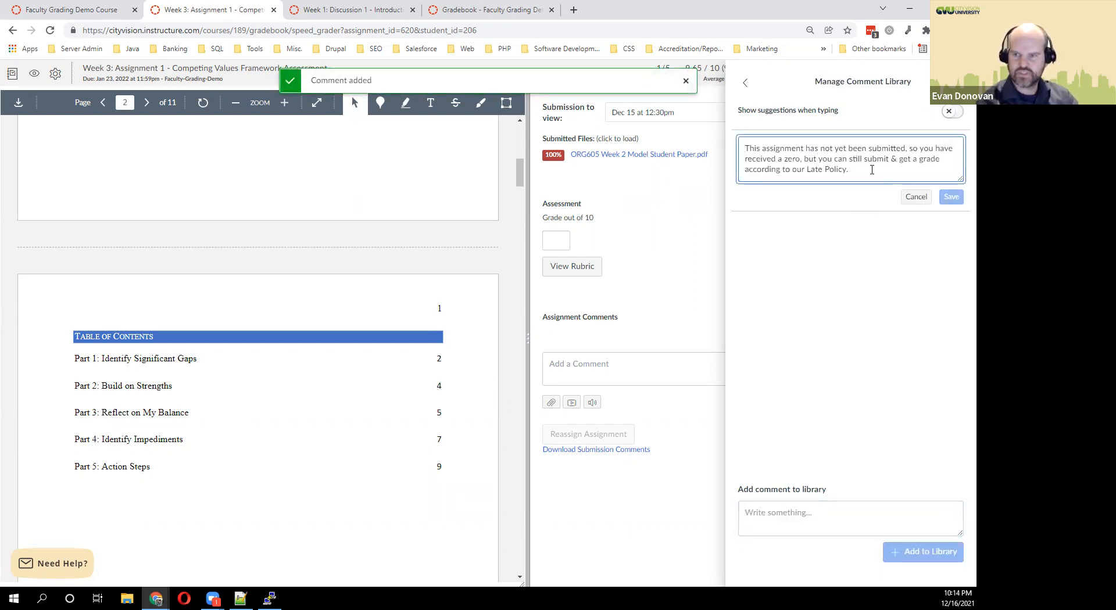
{"action": "left_click", "coordinate": [913, 196]}
{"action": "left_click", "coordinate": [745, 82]}
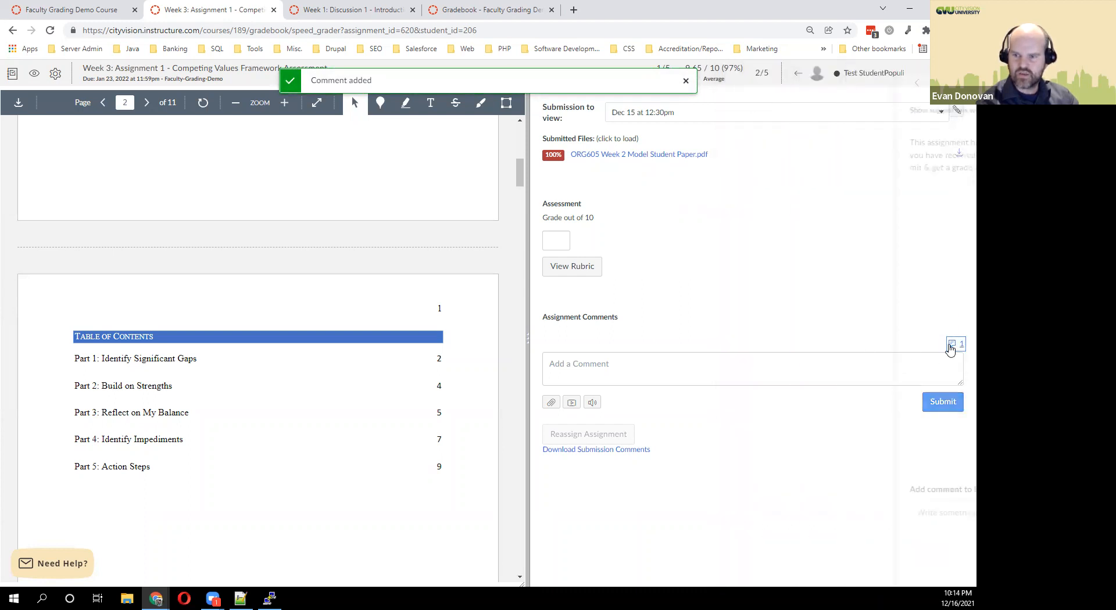
{"action": "left_click", "coordinate": [953, 344]}
{"action": "left_click", "coordinate": [853, 158]}
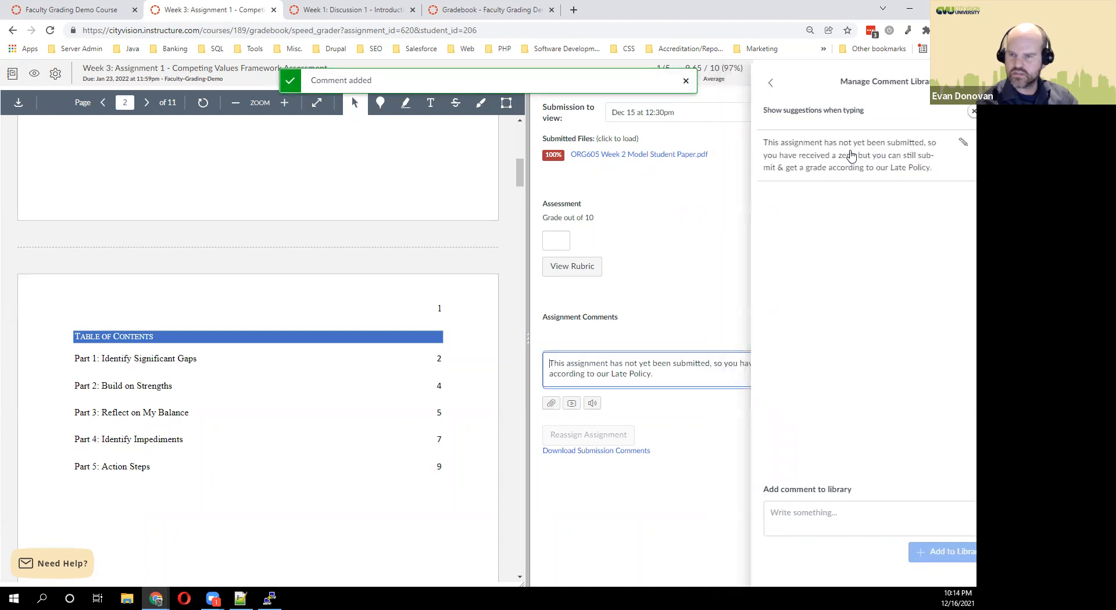
{"action": "left_click_drag", "start_coordinate": [669, 385], "coordinate": [520, 365]}
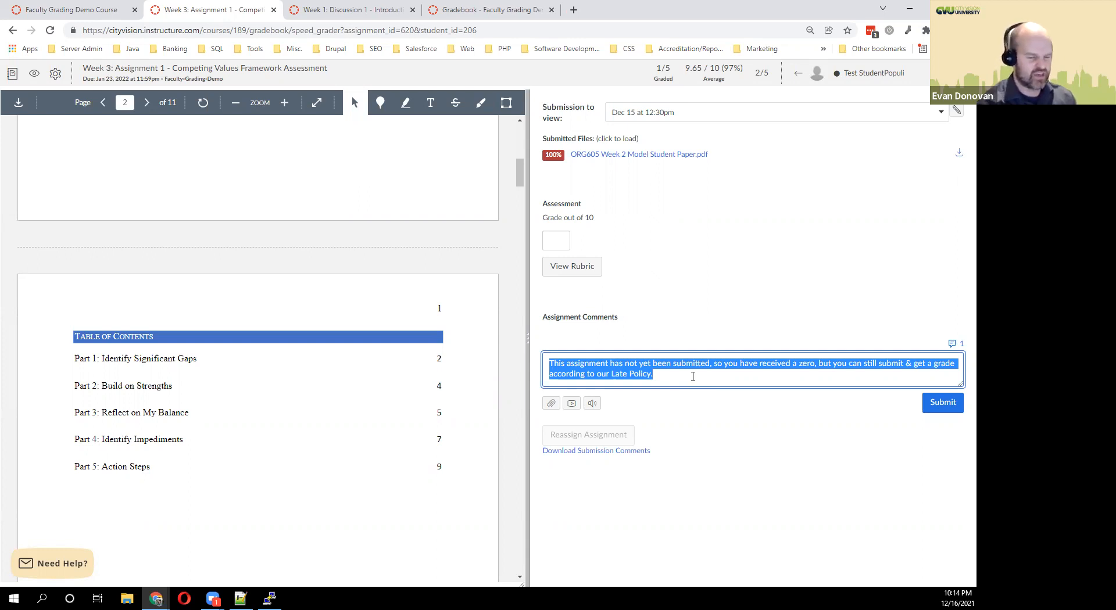
{"action": "key", "text": "ctrl+x"}
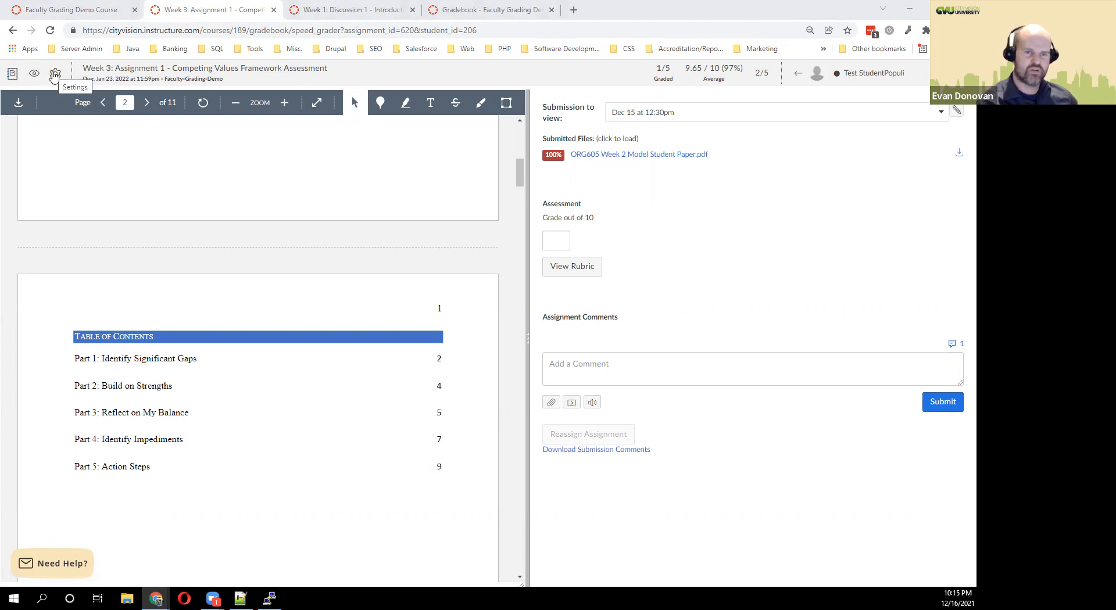
Return to the Gradebook and scan its columns, including the 9.65 Week 3 and discussion grades.
{"action": "left_click", "coordinate": [12, 73]}
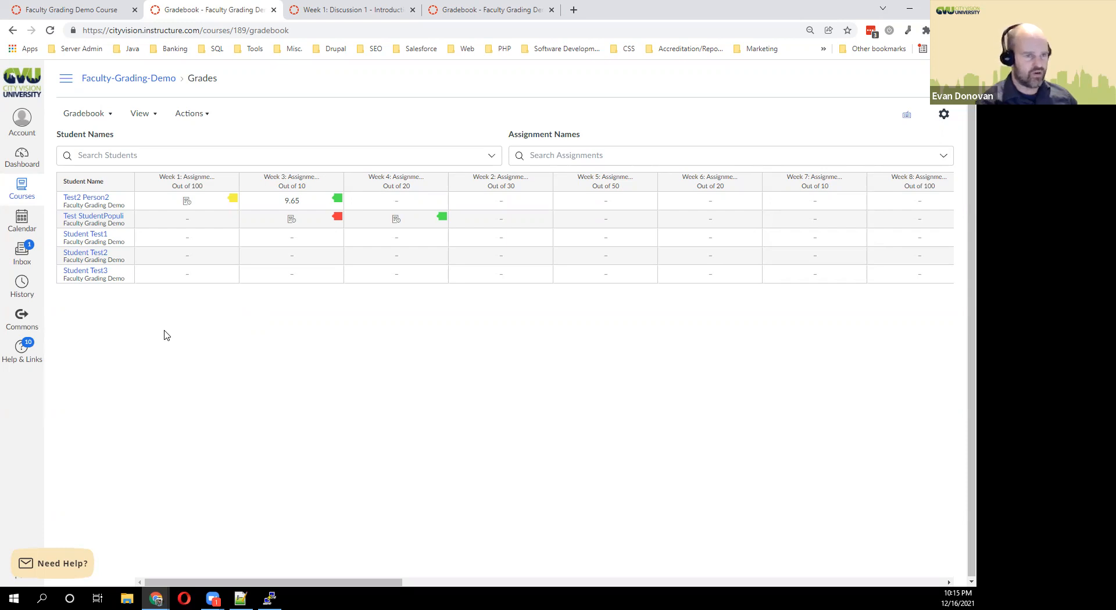
{"action": "middle_click", "coordinate": [201, 311]}
{"action": "middle_click", "coordinate": [290, 329]}
{"action": "middle_click", "coordinate": [321, 330]}
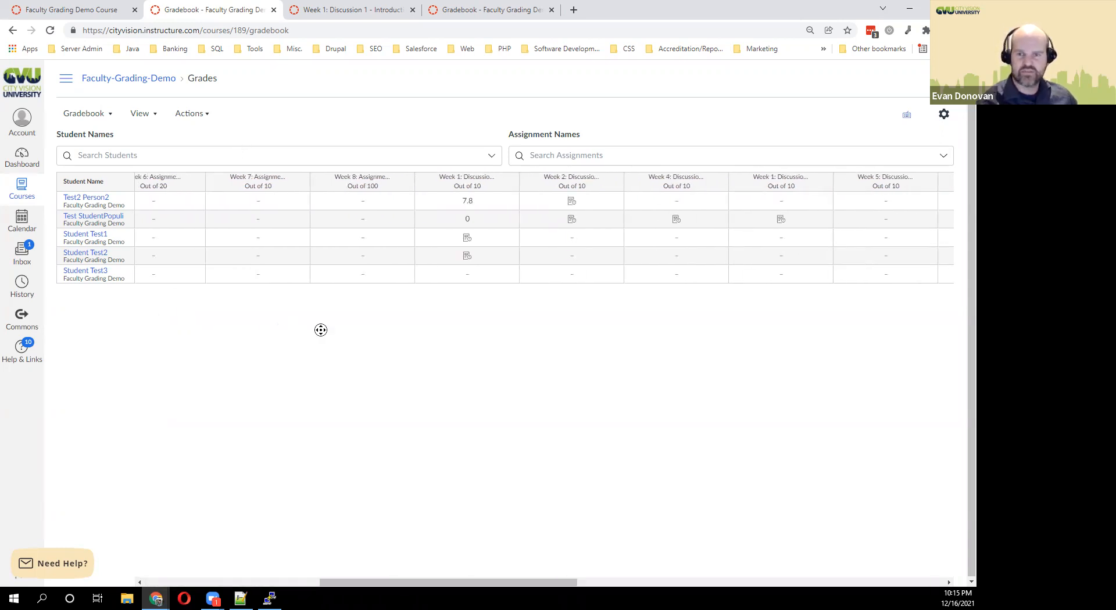
{"action": "middle_click", "coordinate": [527, 349]}
{"action": "middle_click", "coordinate": [543, 350]}
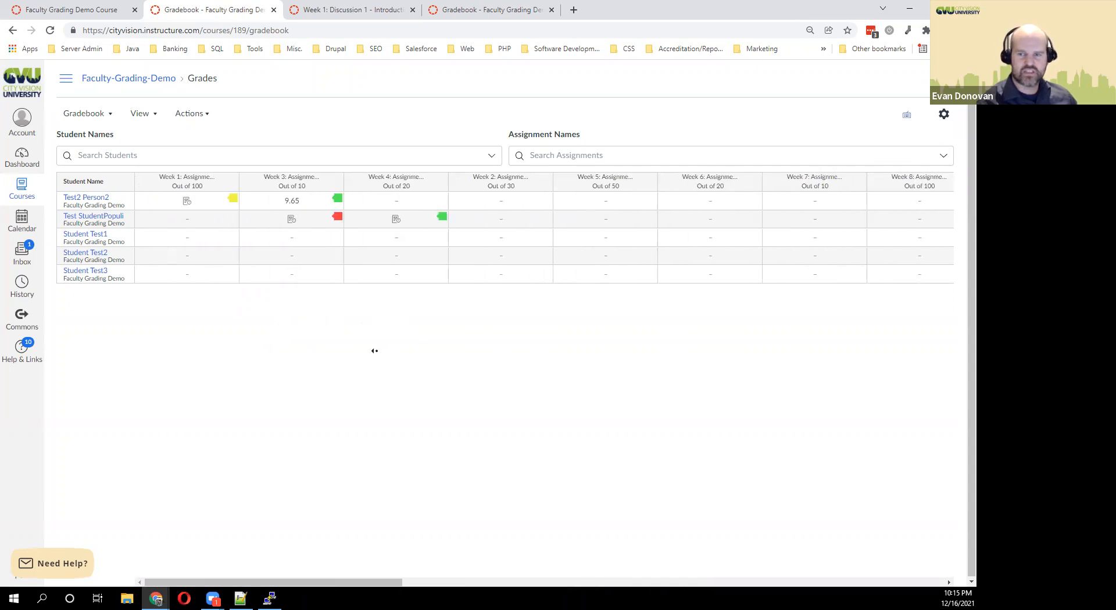
{"action": "right_click", "coordinate": [670, 343]}
{"action": "left_click", "coordinate": [575, 346]}
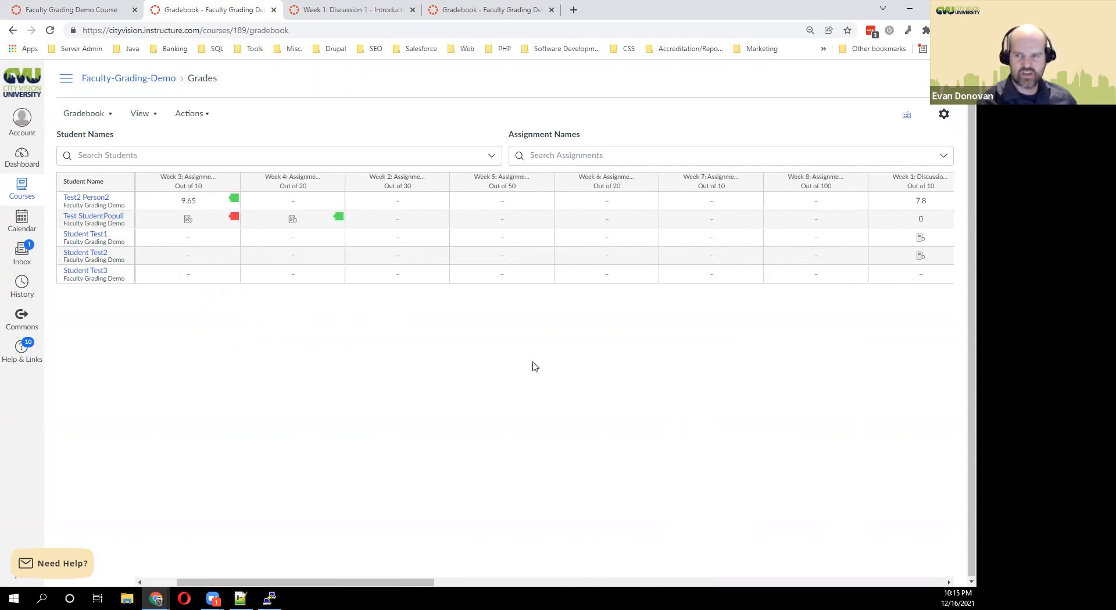
{"action": "middle_click", "coordinate": [596, 371]}
{"action": "middle_click", "coordinate": [646, 372]}
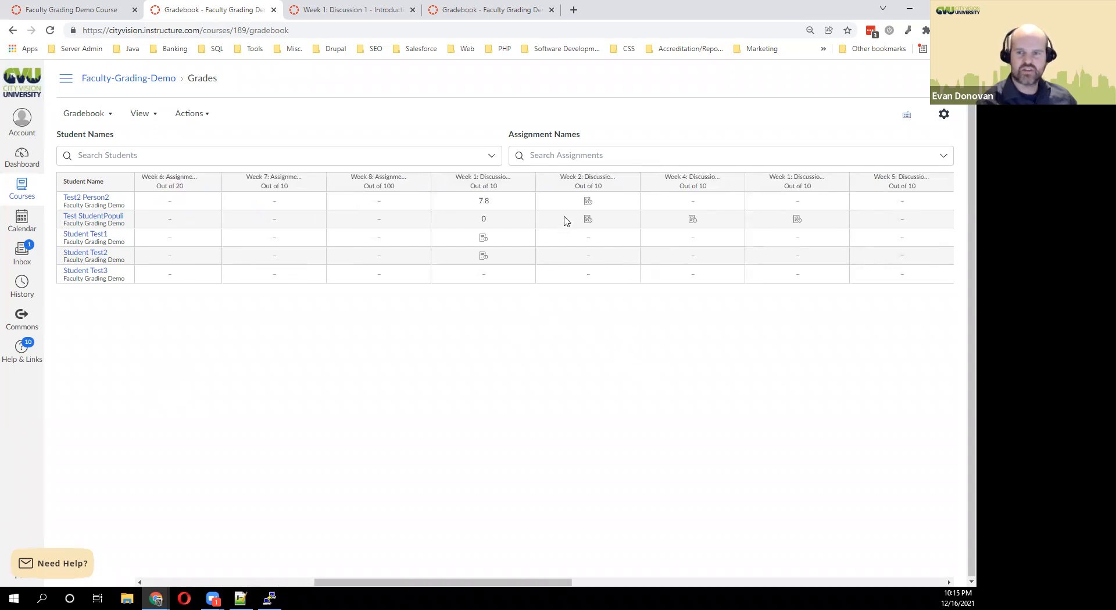
Look over the gradebook settings and the keyboard shortcuts list, then close them.
{"action": "left_click", "coordinate": [944, 115]}
{"action": "left_click", "coordinate": [952, 79]}
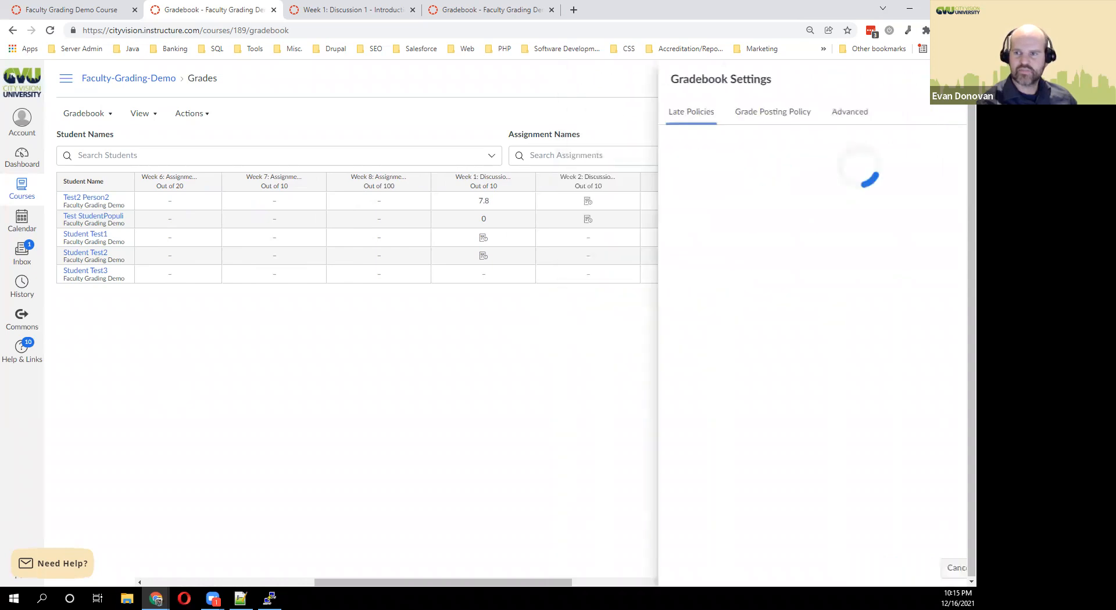
{"action": "left_click", "coordinate": [906, 115]}
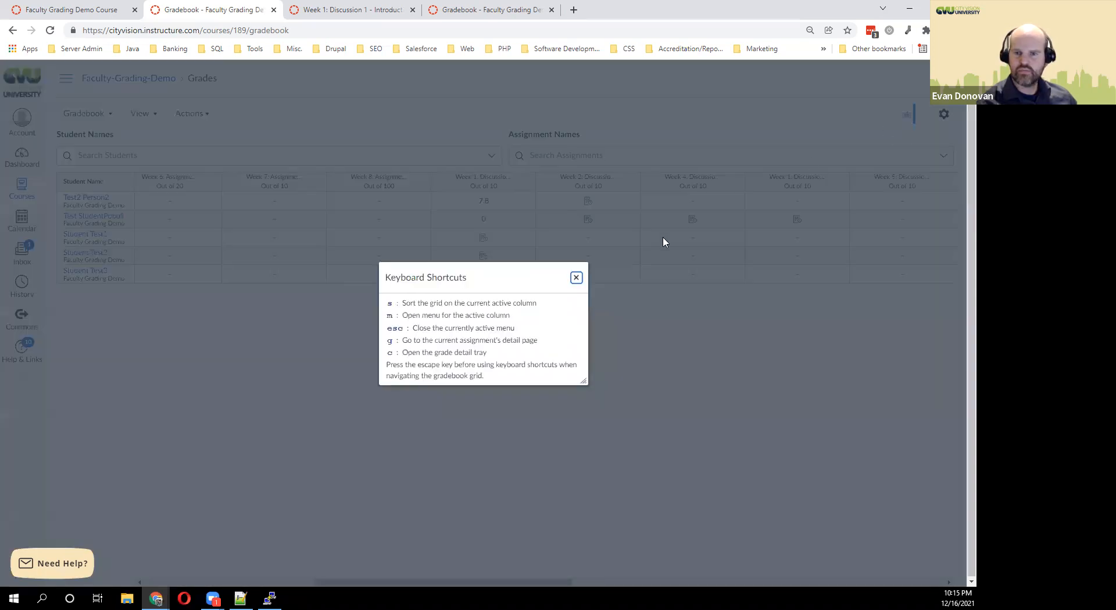
{"action": "left_click", "coordinate": [575, 279]}
Add an Assignment Groups filter from the gradebook View options.
{"action": "left_click", "coordinate": [197, 115]}
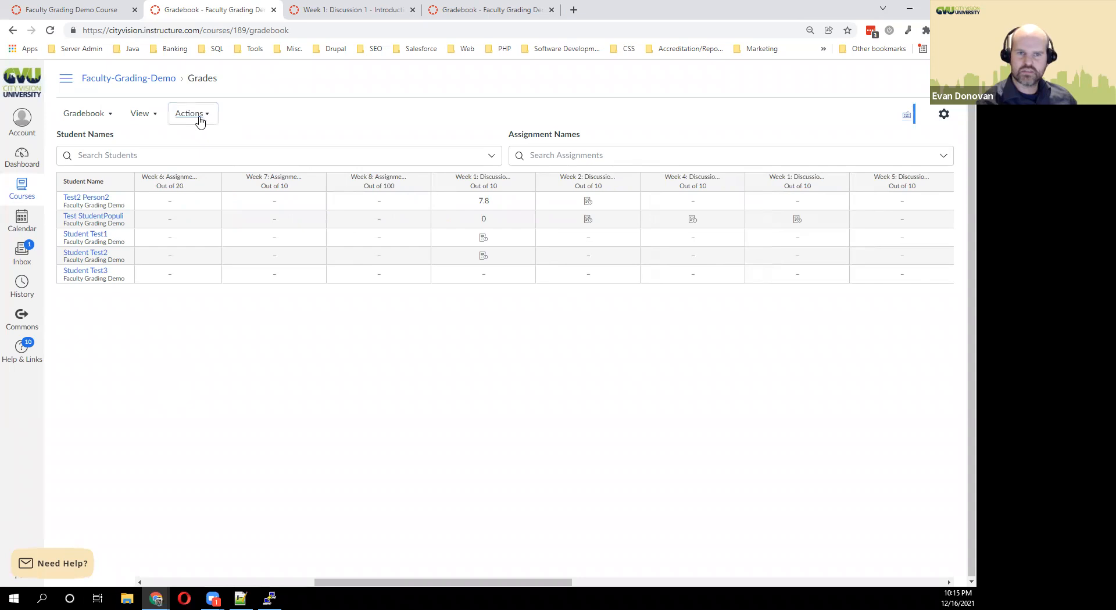
{"action": "left_click", "coordinate": [142, 114]}
{"action": "mouse_move", "coordinate": [125, 160]}
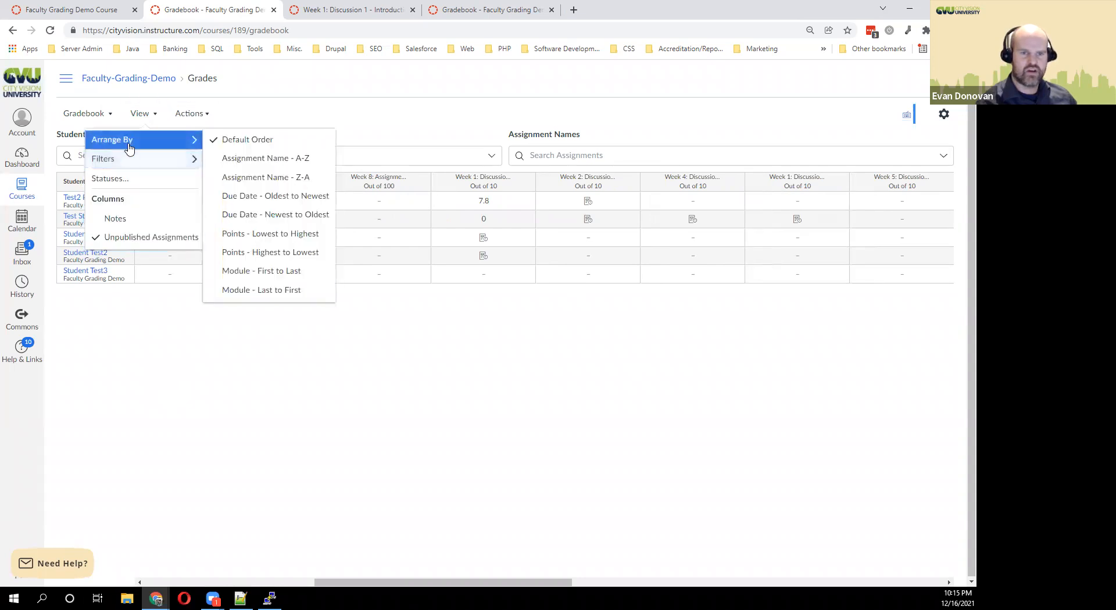
{"action": "left_click", "coordinate": [258, 158]}
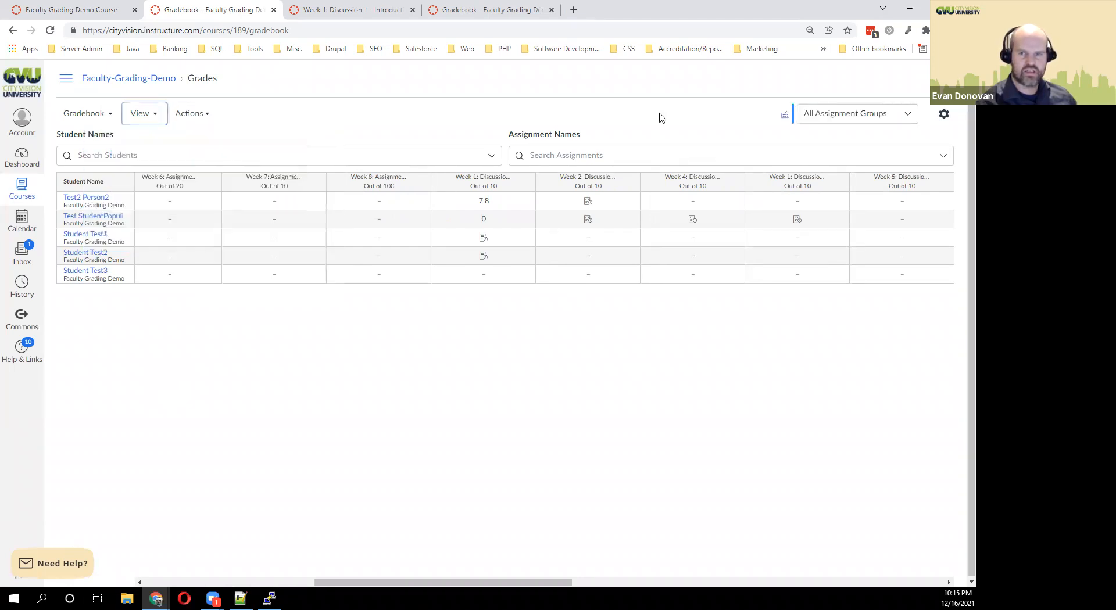
Set the filter to Assignments after trying Discussion Forums, then go to the course home page.
{"action": "left_click", "coordinate": [837, 114]}
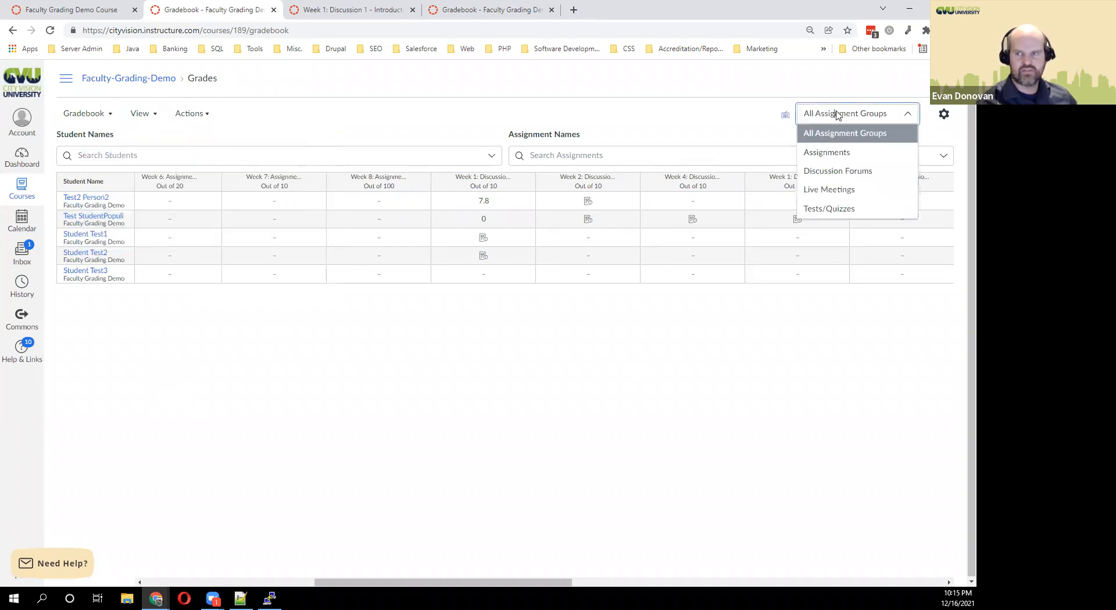
{"action": "left_click", "coordinate": [845, 170]}
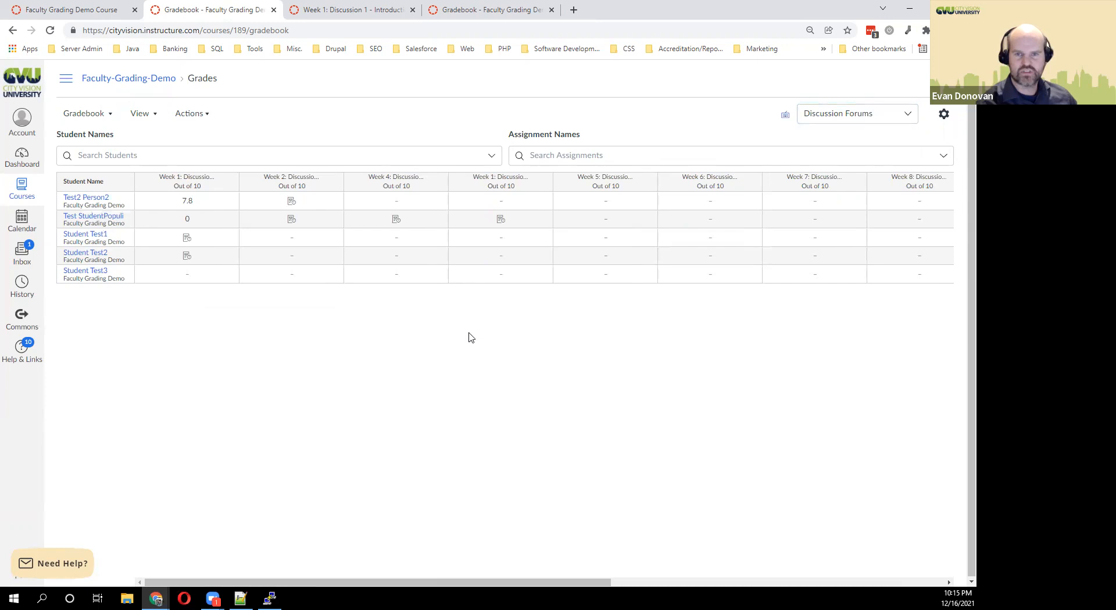
{"action": "left_click", "coordinate": [854, 119]}
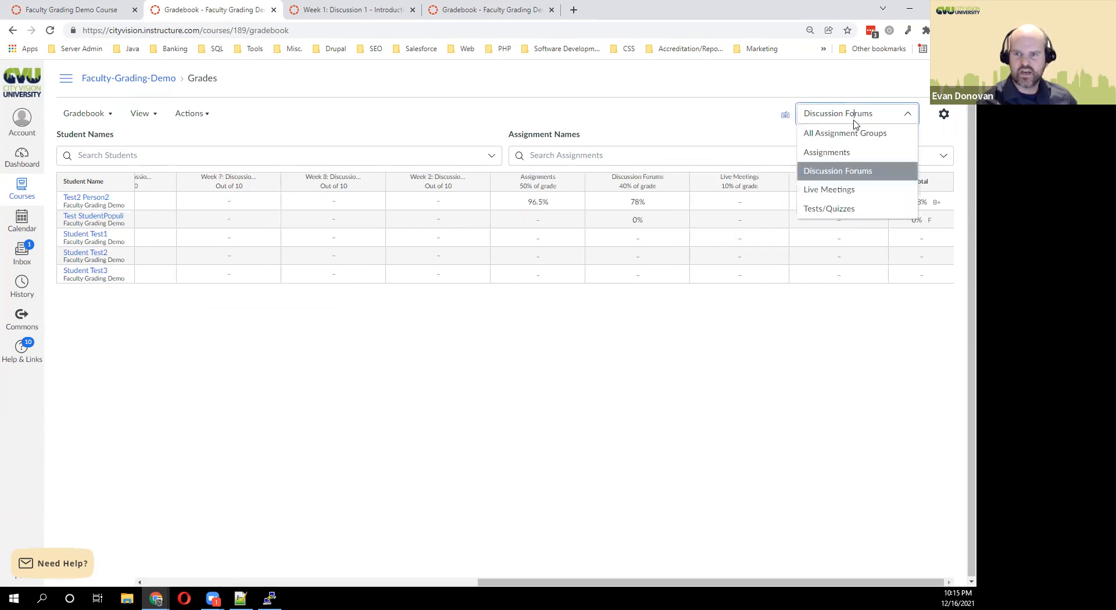
{"action": "left_click", "coordinate": [824, 152]}
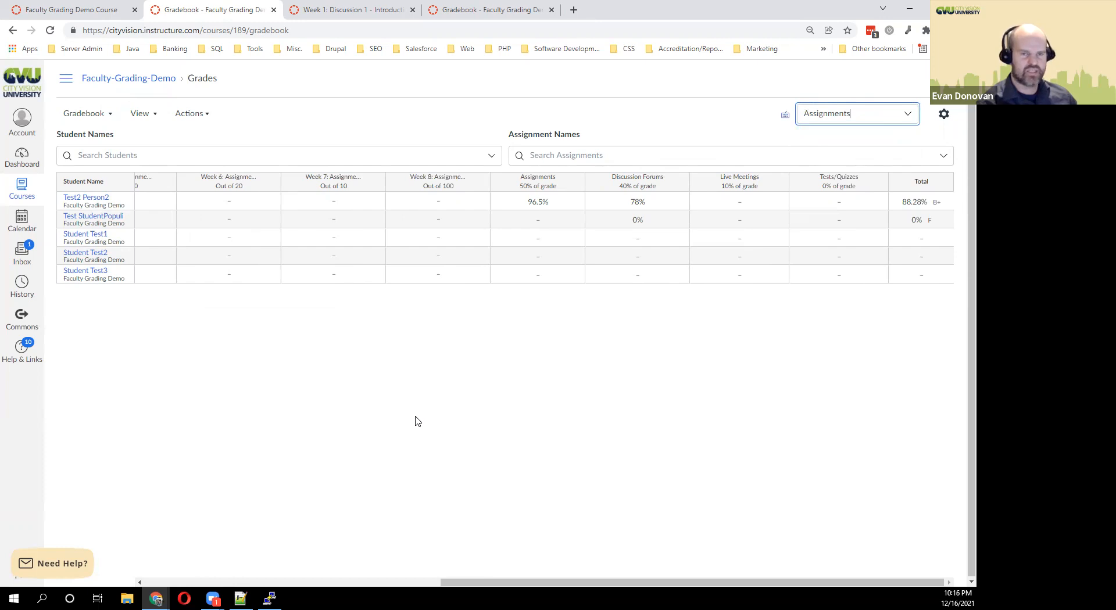
{"action": "left_click", "coordinate": [847, 115]}
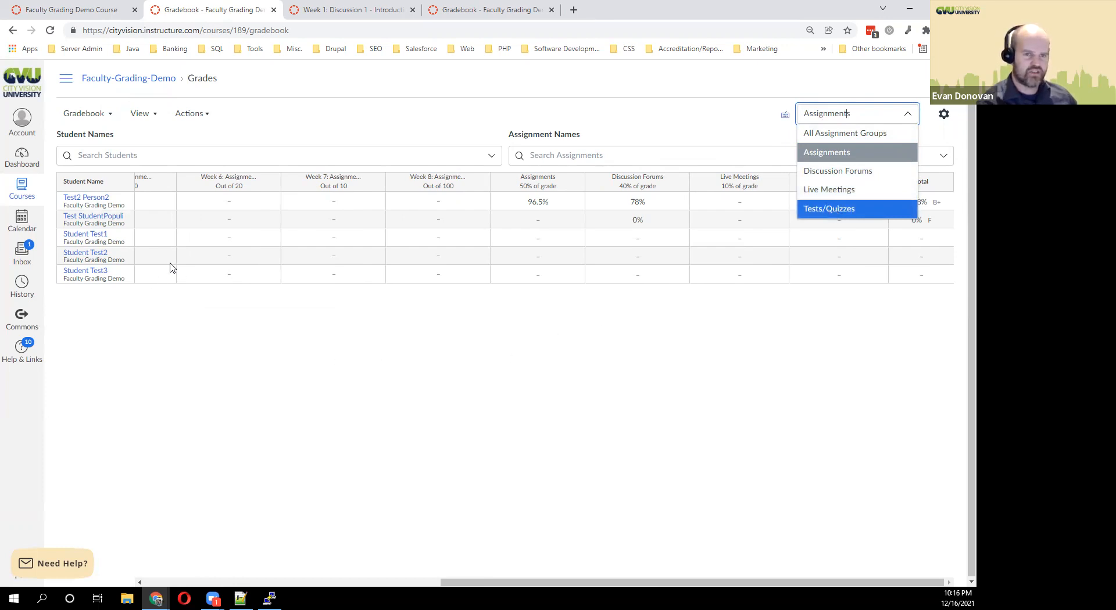
{"action": "left_click", "coordinate": [82, 7]}
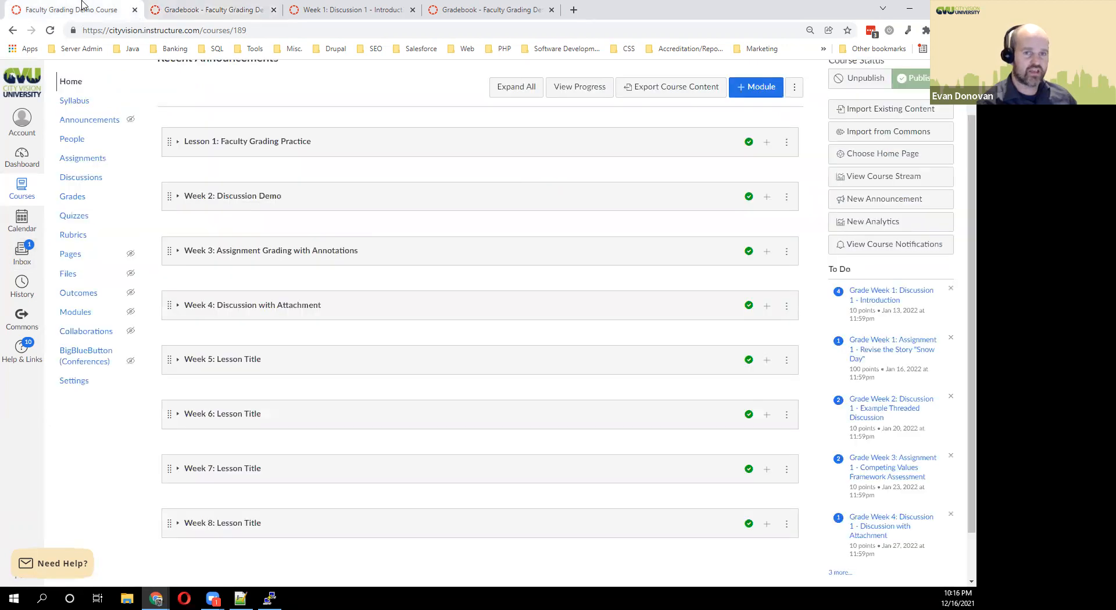
Send the reply 'Test' in the Inbox's Test conversation.
{"action": "left_click", "coordinate": [22, 259]}
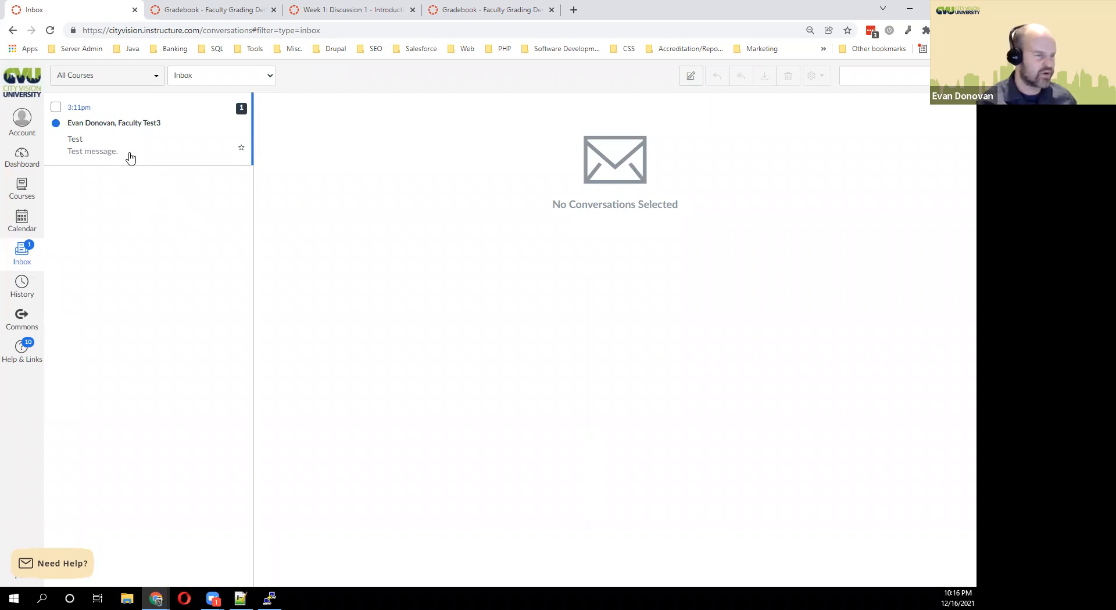
{"action": "left_click", "coordinate": [105, 140]}
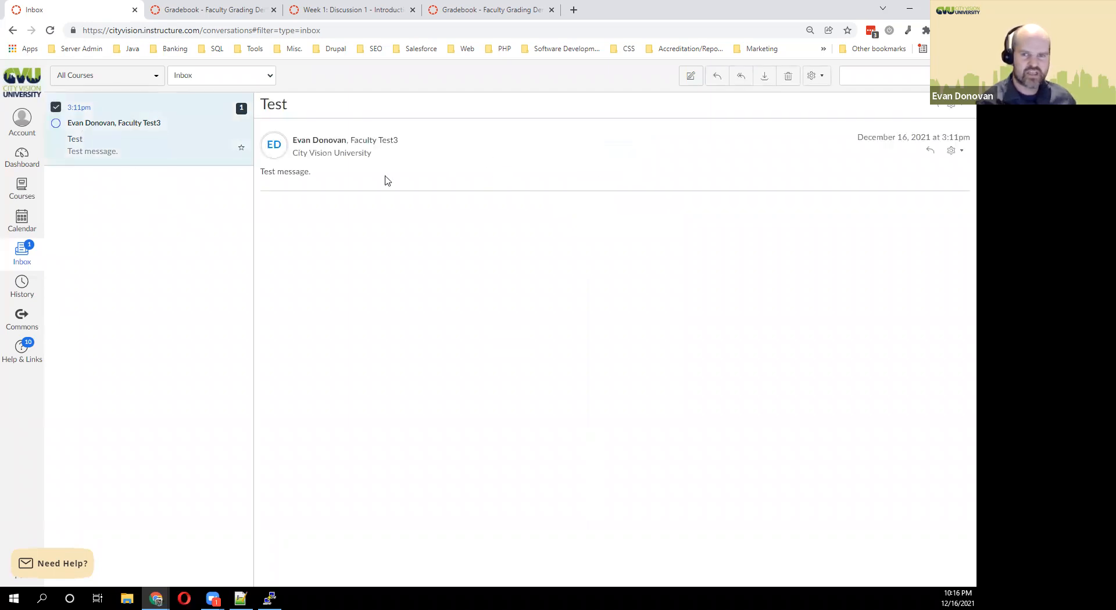
{"action": "left_click", "coordinate": [929, 151]}
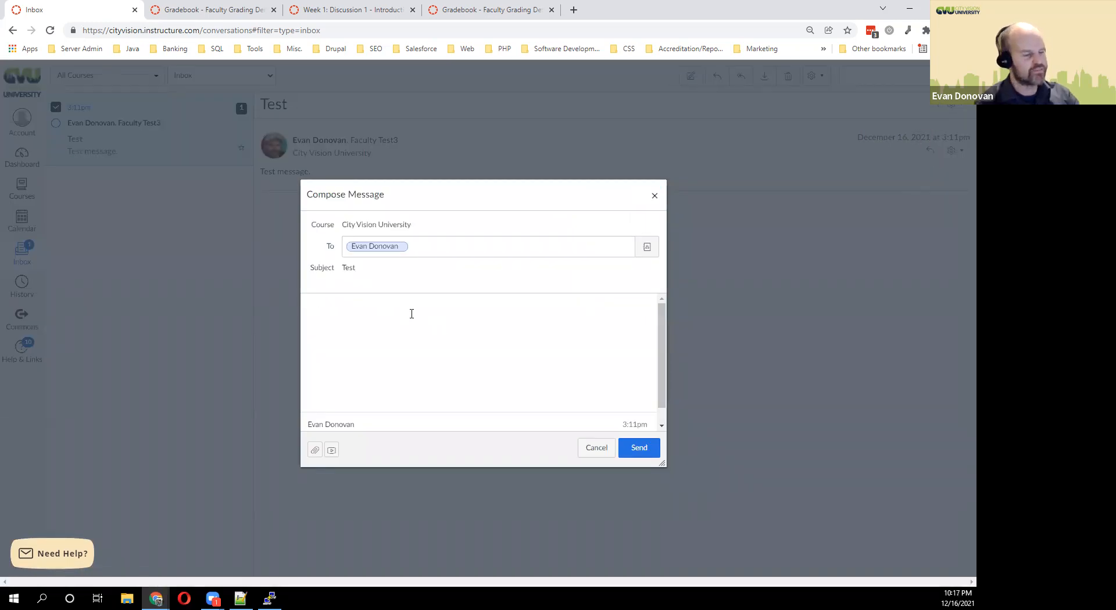
{"action": "type", "text": "Test"}
{"action": "left_click", "coordinate": [637, 447]}
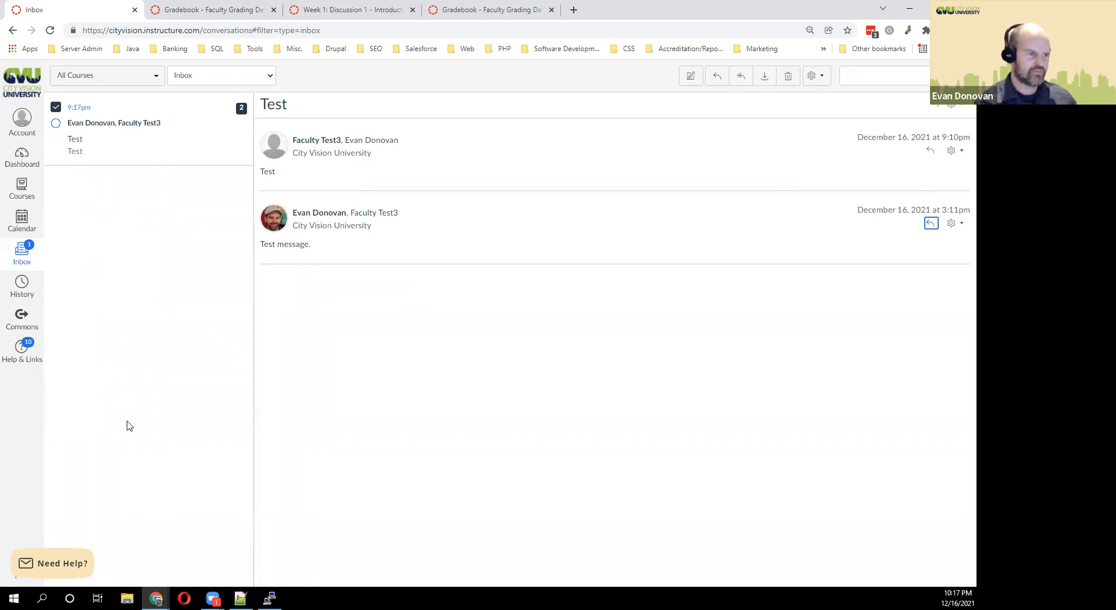
Start a new message for the Faculty Grading Demo Course.
{"action": "left_click", "coordinate": [690, 75]}
{"action": "left_click", "coordinate": [429, 233]}
{"action": "mouse_move", "coordinate": [418, 269]}
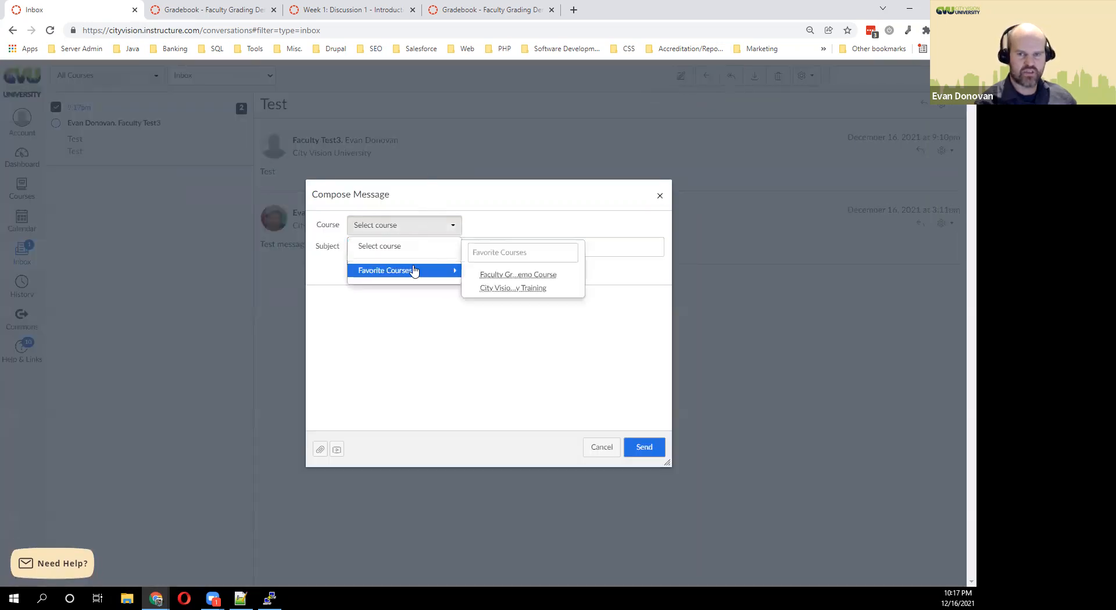
{"action": "left_click", "coordinate": [538, 277]}
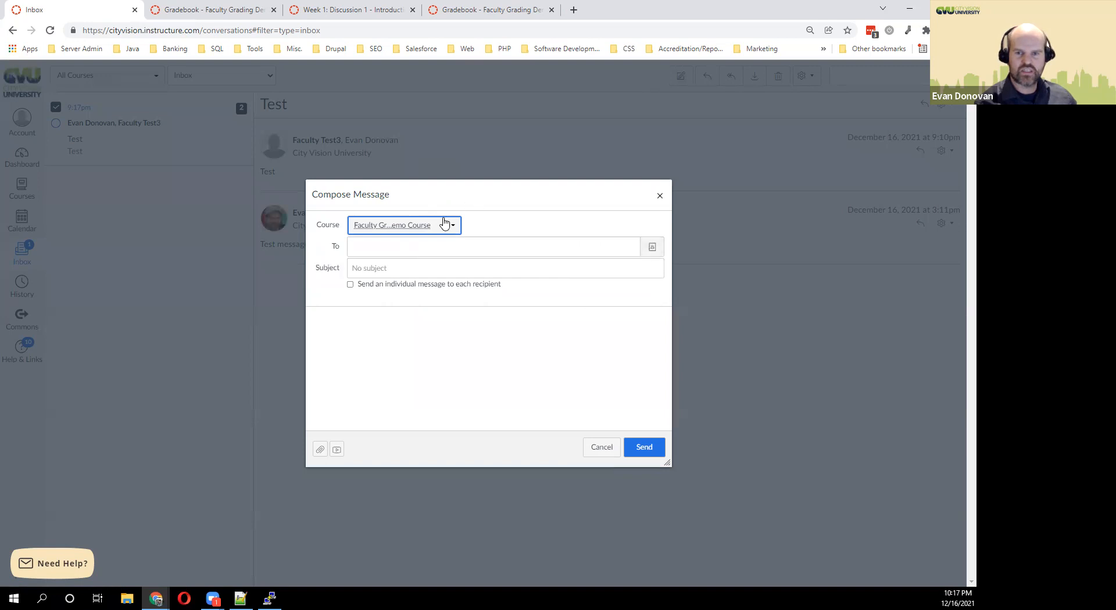
Address the message to All in Students of the Faculty Grading Demo section.
{"action": "left_click", "coordinate": [654, 252]}
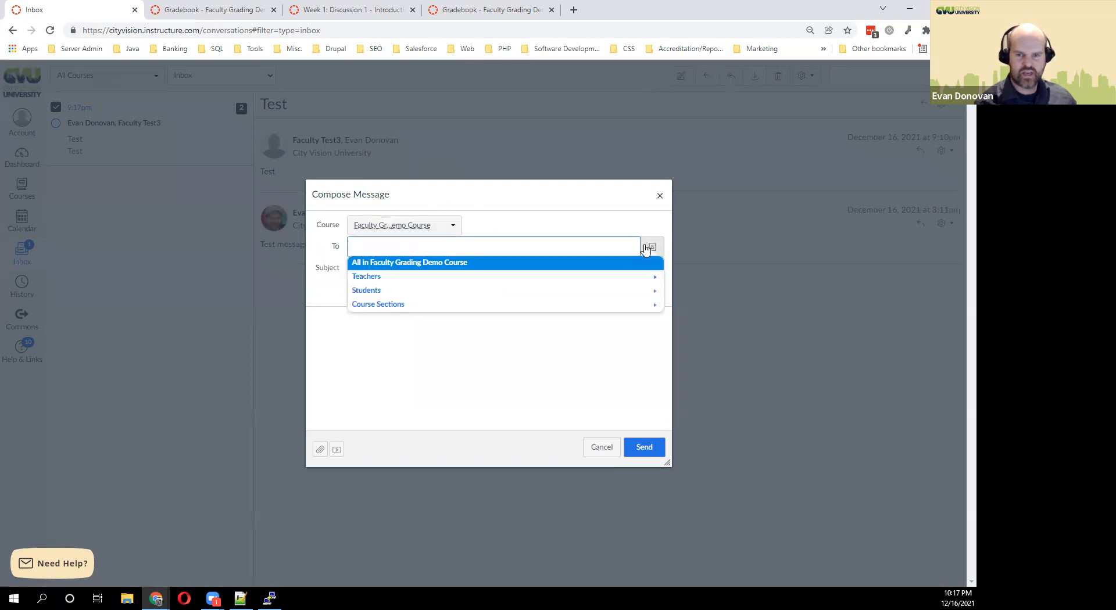
{"action": "left_click", "coordinate": [465, 281]}
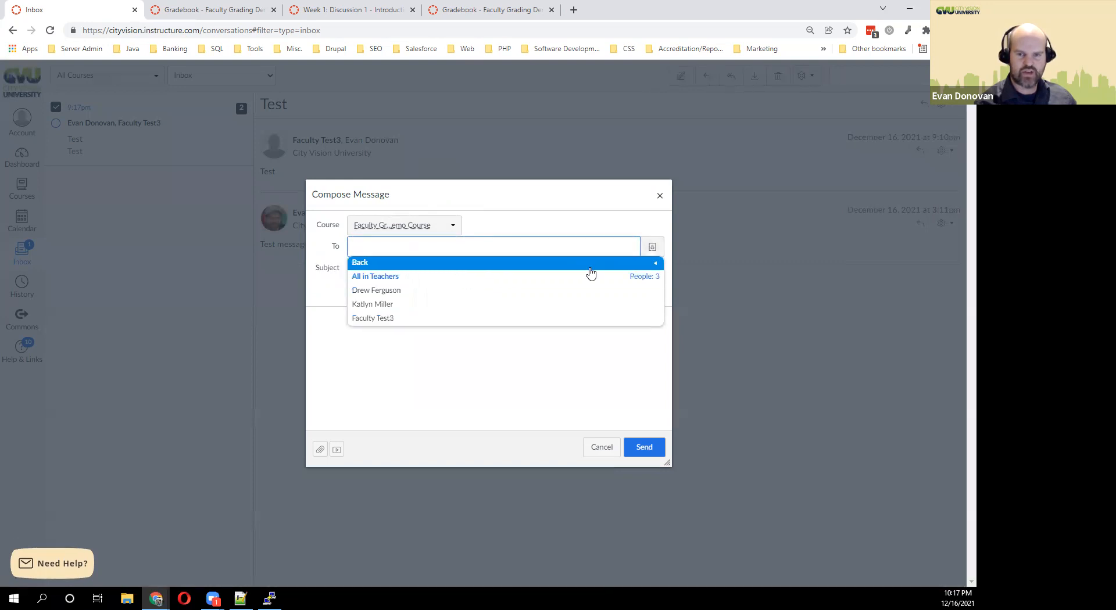
{"action": "key", "text": "Down"}
{"action": "key", "text": "Down"}
{"action": "key", "text": "Down"}
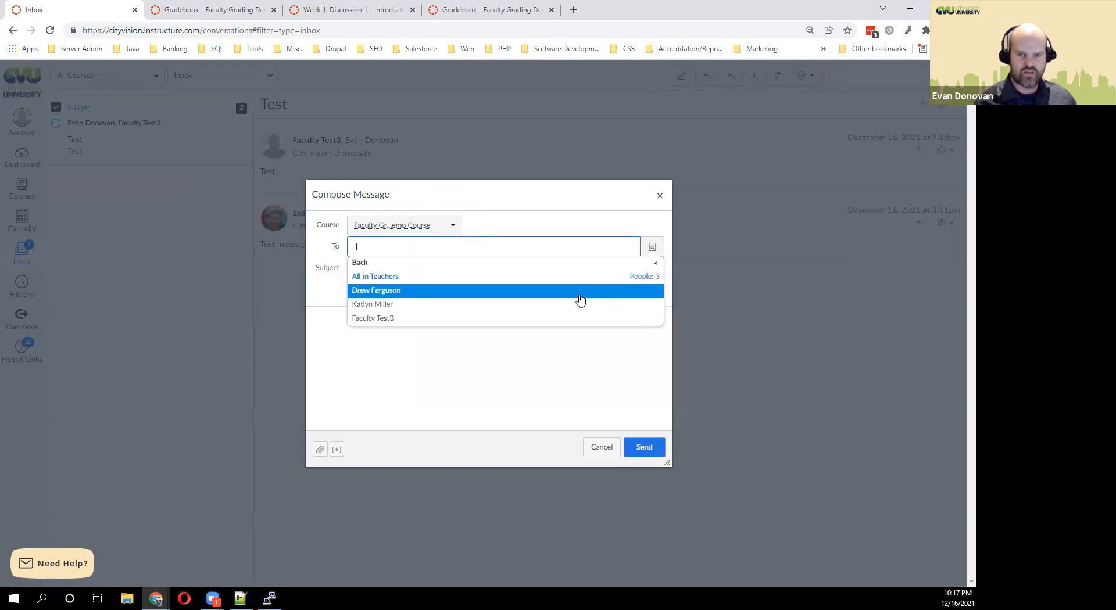
{"action": "left_click", "coordinate": [561, 265]}
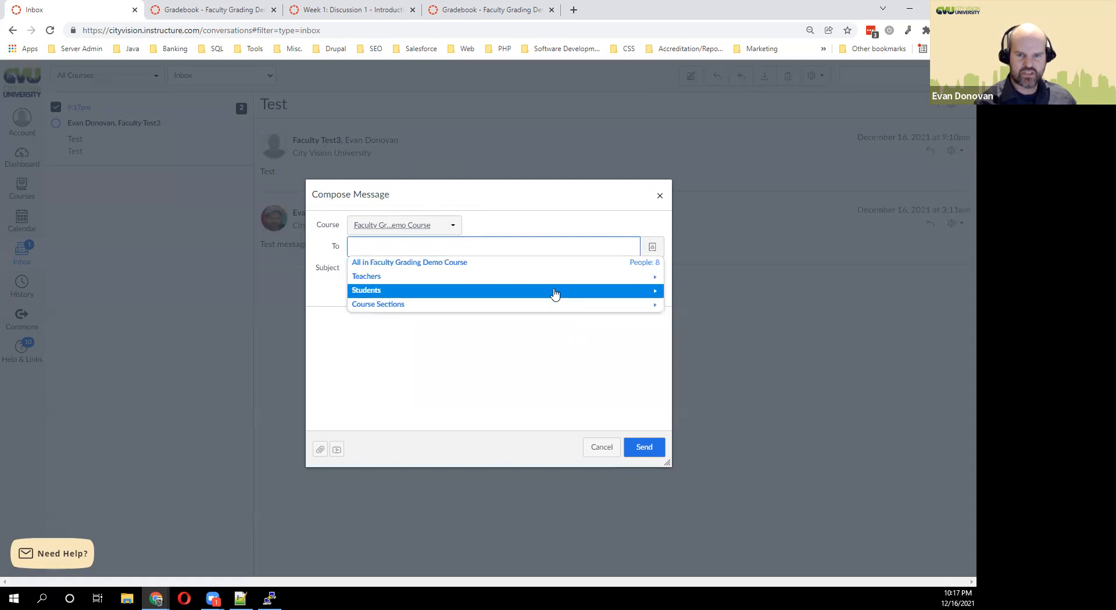
{"action": "left_click", "coordinate": [556, 293]}
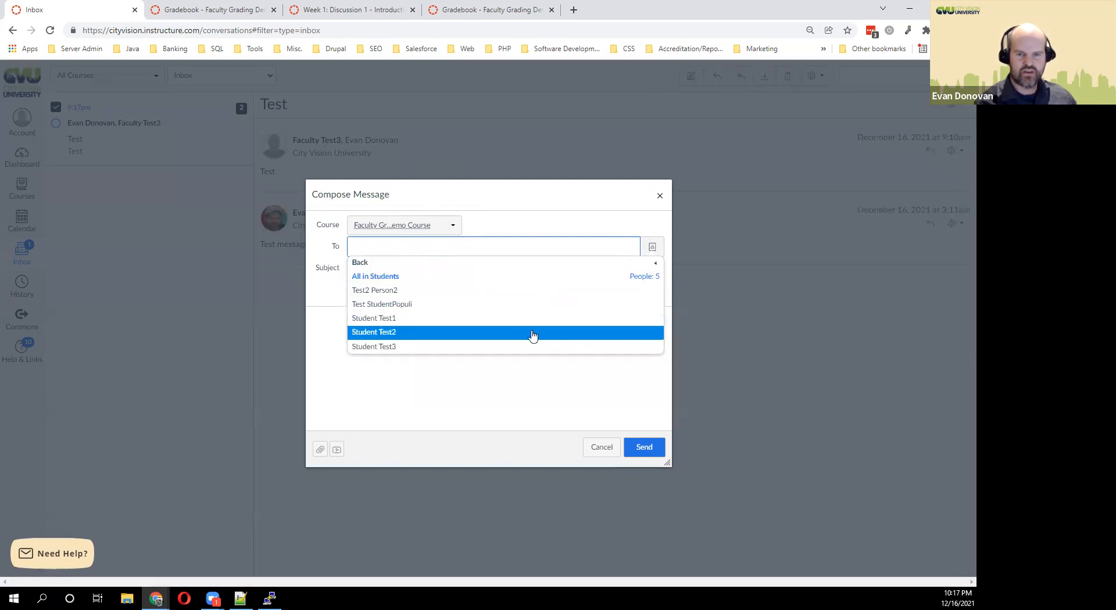
{"action": "left_click", "coordinate": [511, 267]}
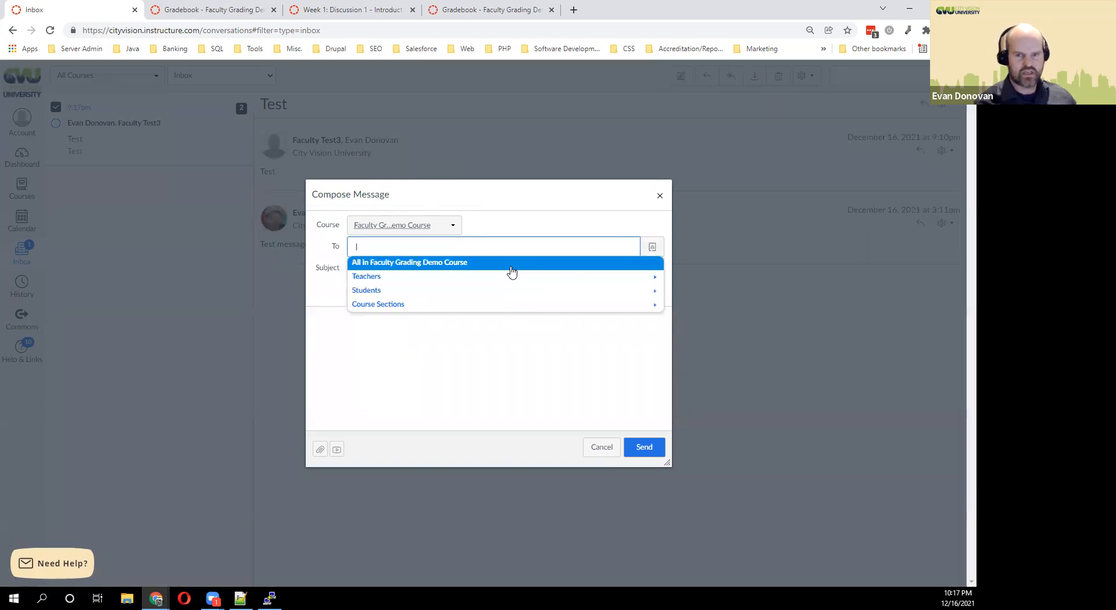
{"action": "left_click", "coordinate": [509, 306]}
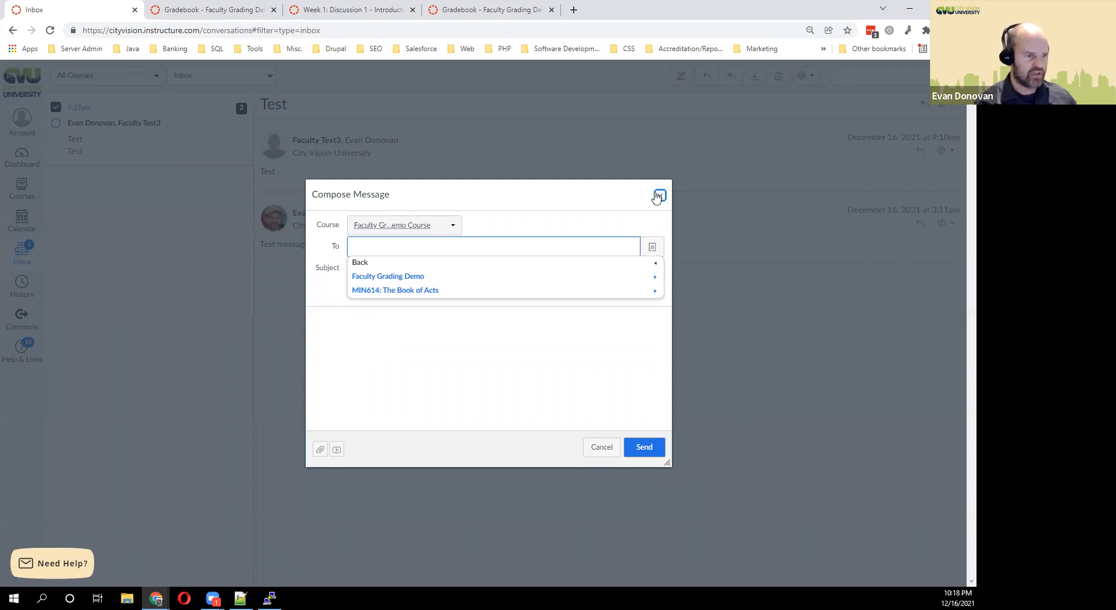
{"action": "left_click", "coordinate": [462, 275]}
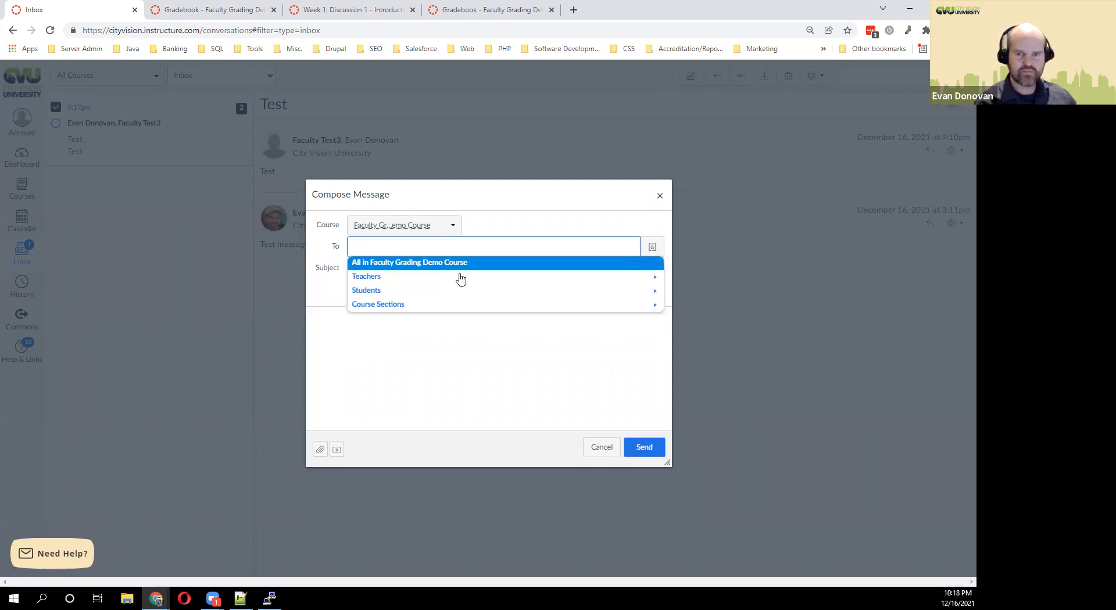
{"action": "left_click", "coordinate": [460, 292]}
{"action": "left_click", "coordinate": [457, 278]}
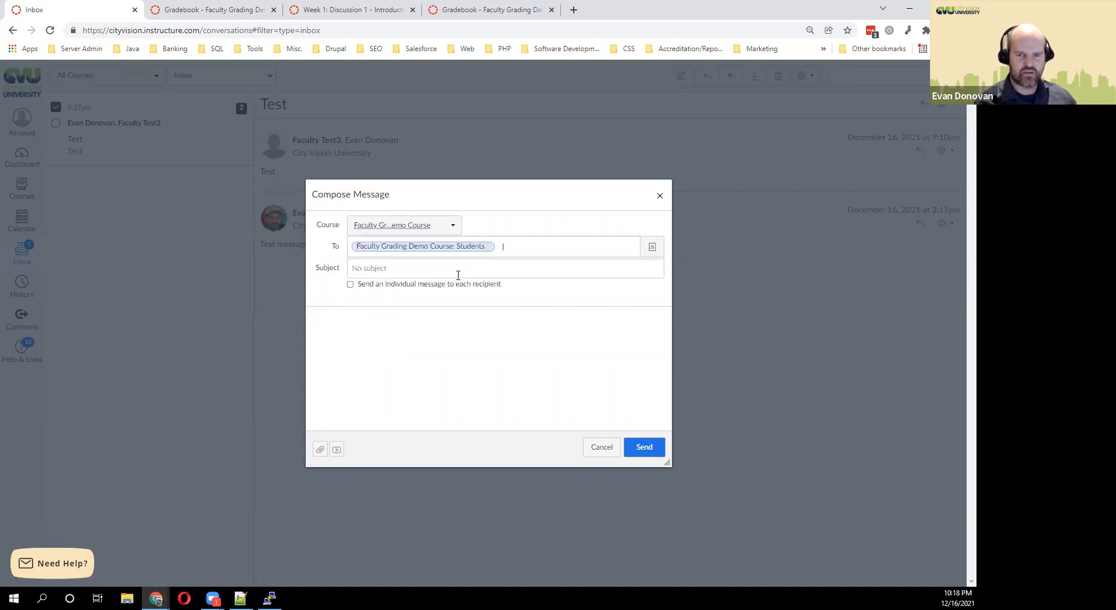
Enter subject and body 'test', tick individual messages, then cancel the draft.
{"action": "left_click", "coordinate": [442, 268]}
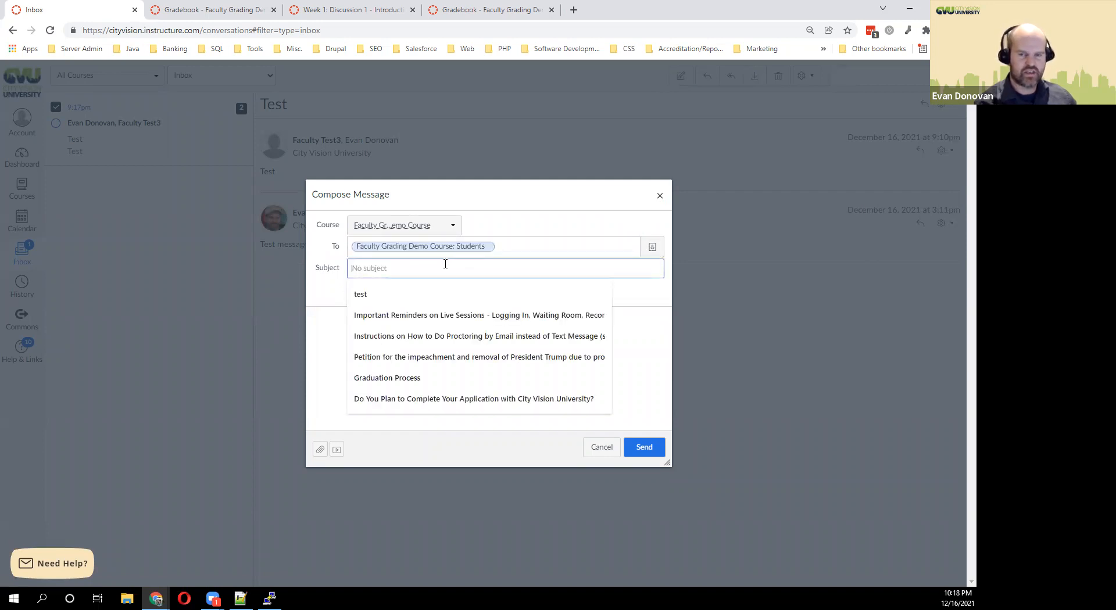
{"action": "left_click", "coordinate": [318, 293]}
{"action": "left_click", "coordinate": [421, 273]}
{"action": "type", "text": "test"}
{"action": "left_click", "coordinate": [324, 382]}
{"action": "type", "text": "test"}
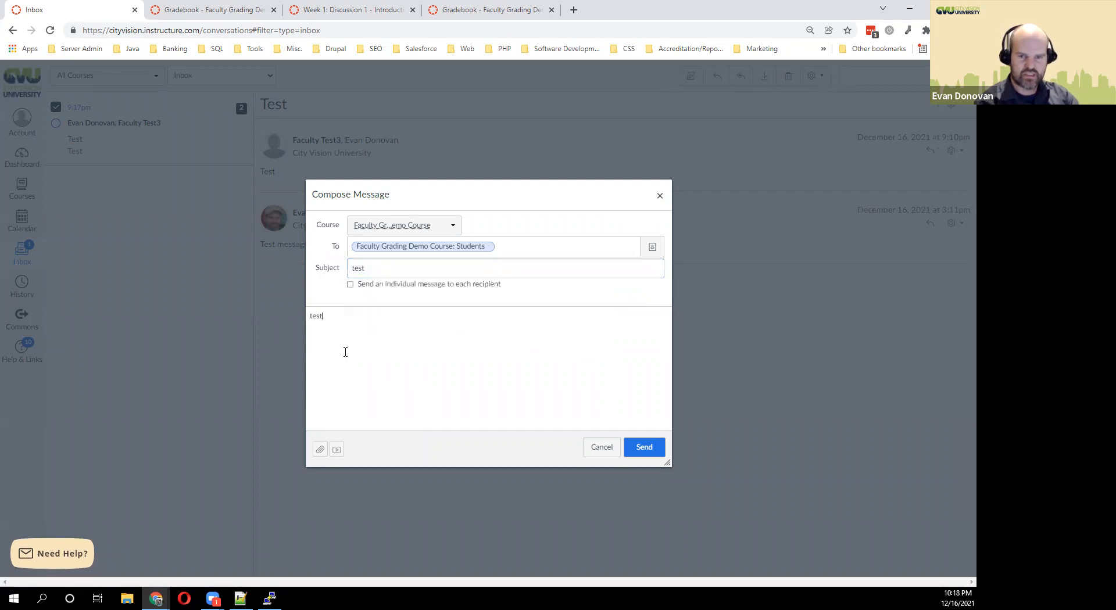
{"action": "left_click", "coordinate": [377, 285]}
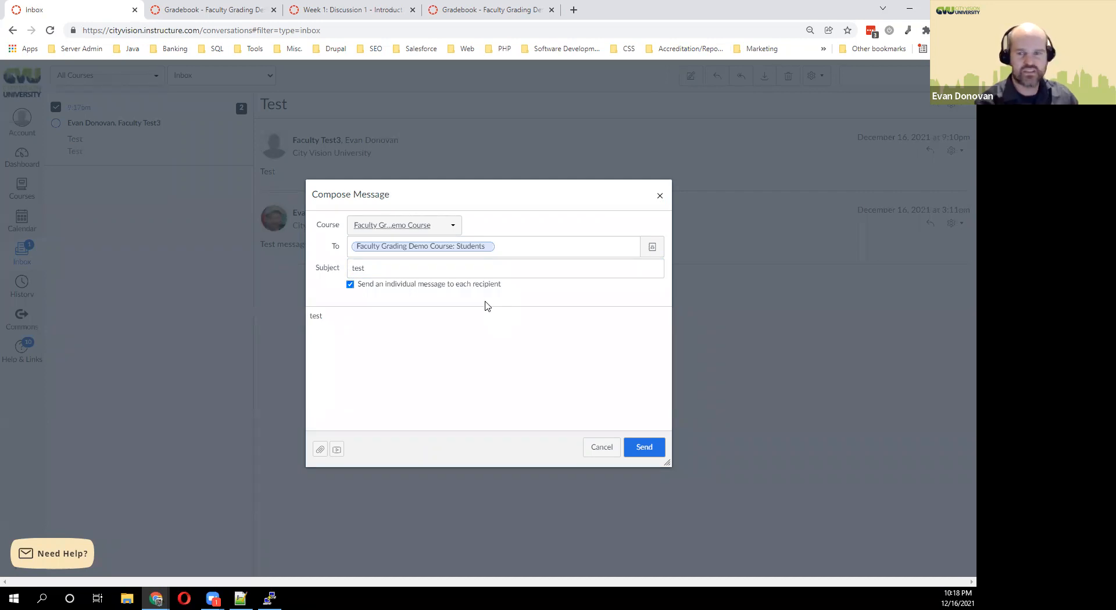
{"action": "left_click", "coordinate": [602, 449]}
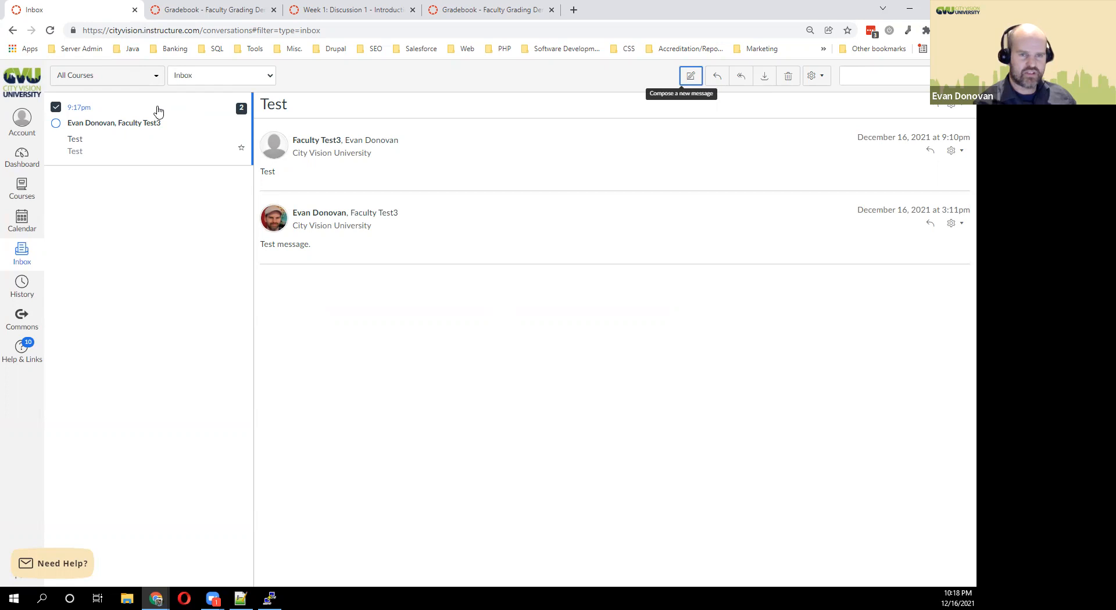
Go back to the course home, visit Announcements, and start a New Announcement.
{"action": "left_click", "coordinate": [8, 31]}
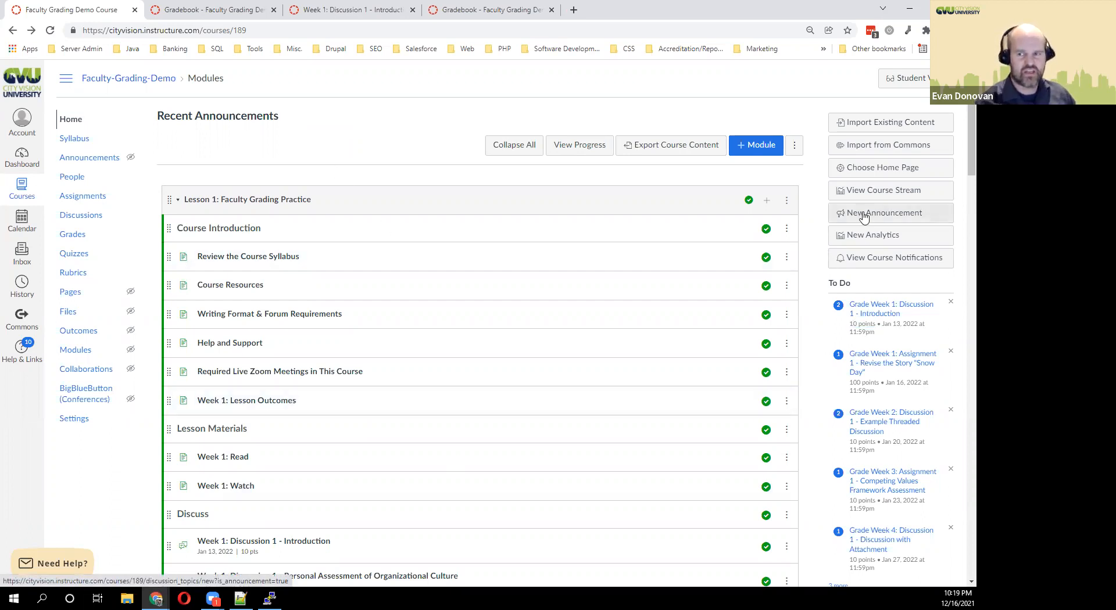
{"action": "left_click", "coordinate": [83, 160]}
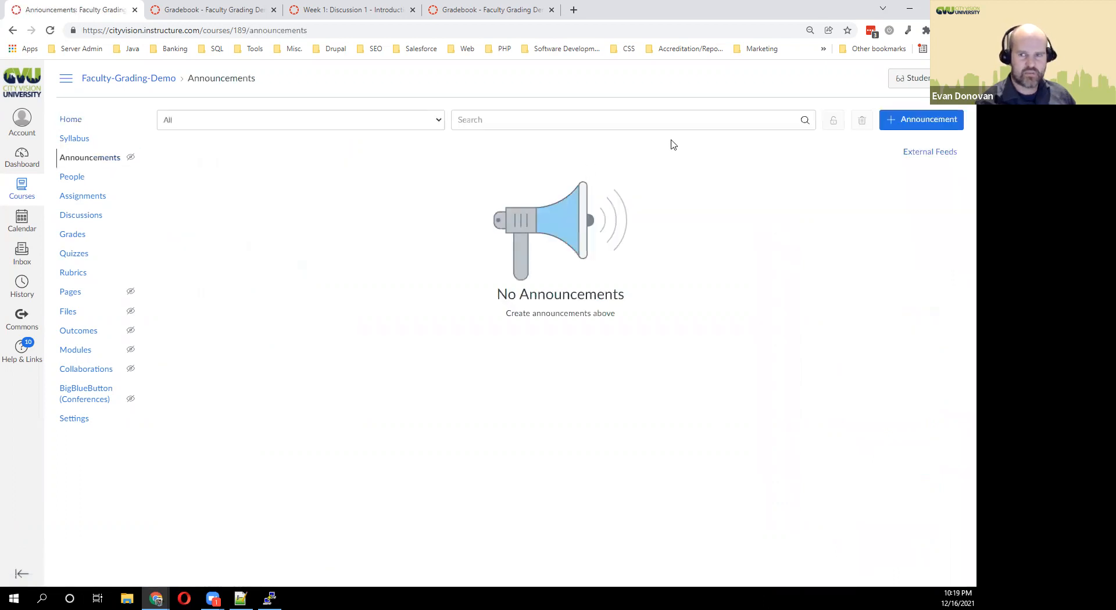
{"action": "left_click", "coordinate": [927, 128]}
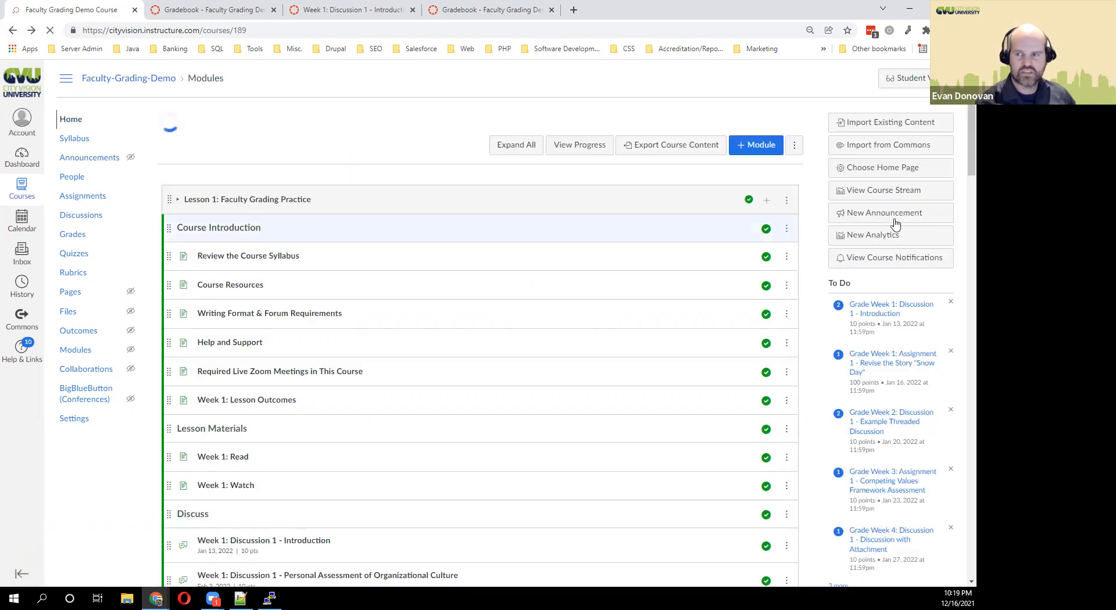
{"action": "left_click", "coordinate": [895, 215]}
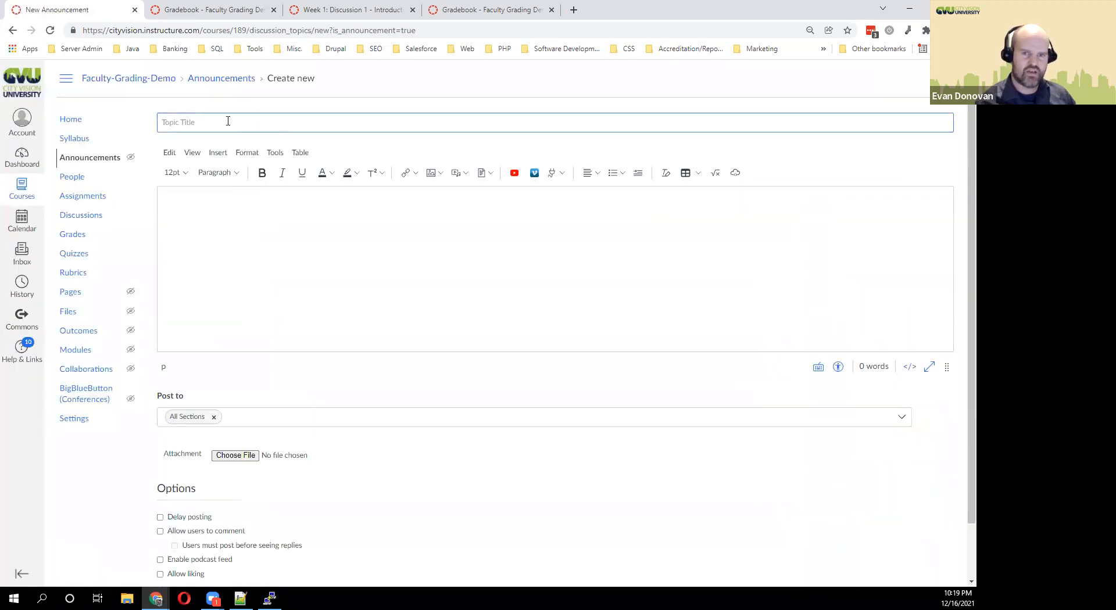
Title it 'This is an announcement' with body 'This is just an announcement to demonstrate how they work.'.
{"action": "type", "text": "Title"}
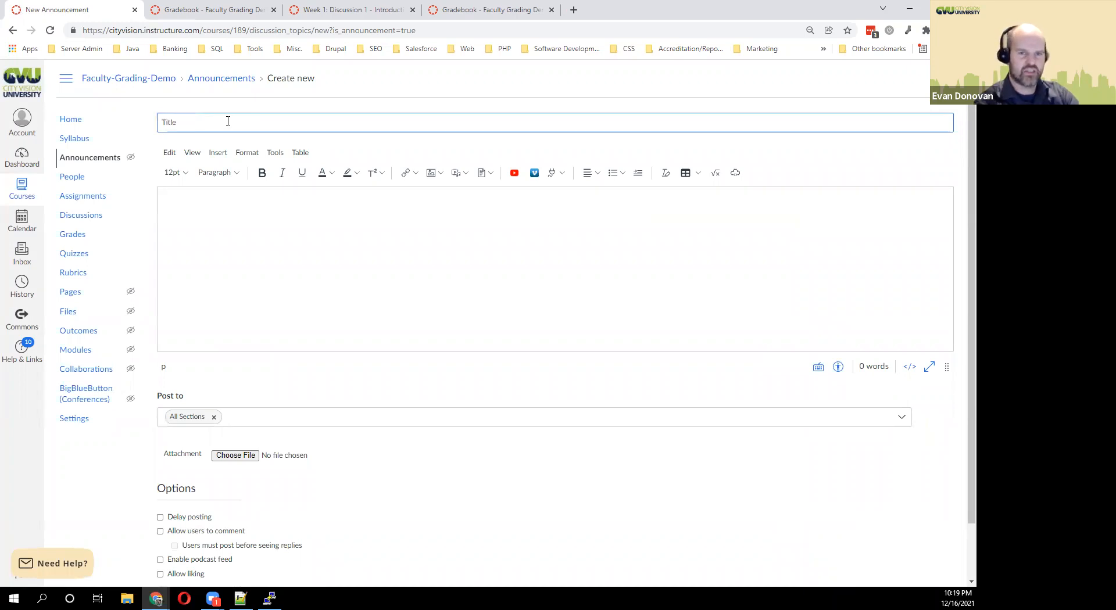
{"action": "left_click", "coordinate": [225, 233]}
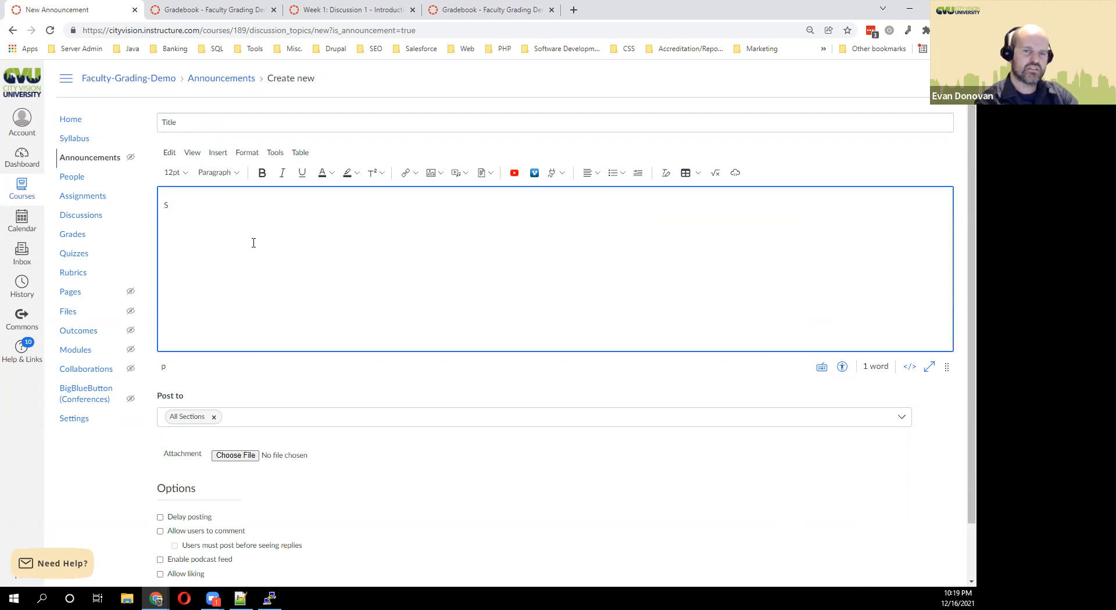
{"action": "key", "text": "BackSpace"}
{"action": "left_click", "coordinate": [194, 131]}
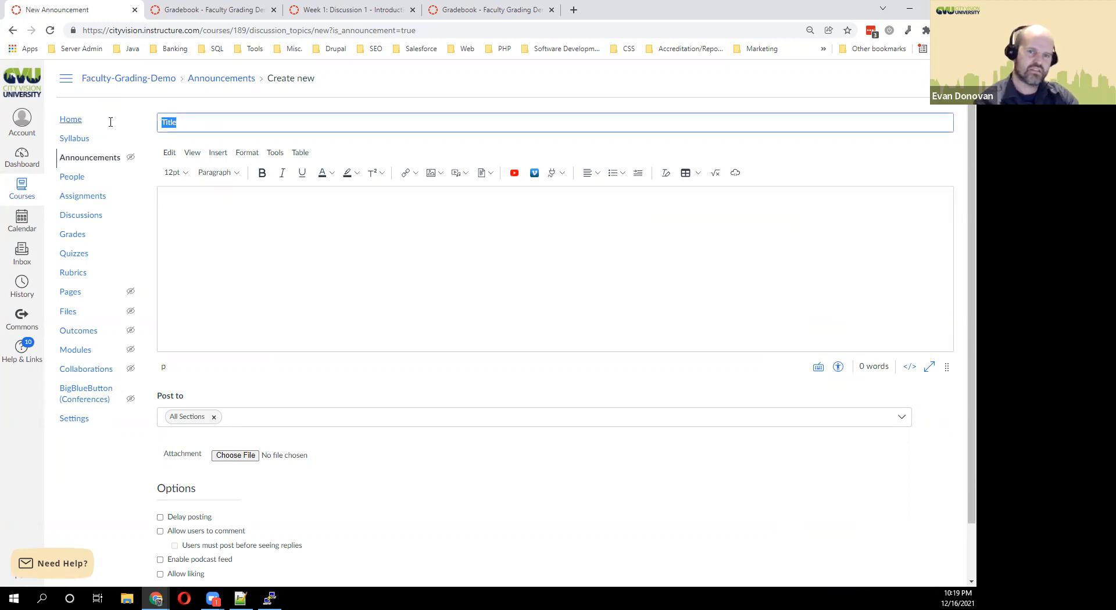
{"action": "type", "text": "This is a"}
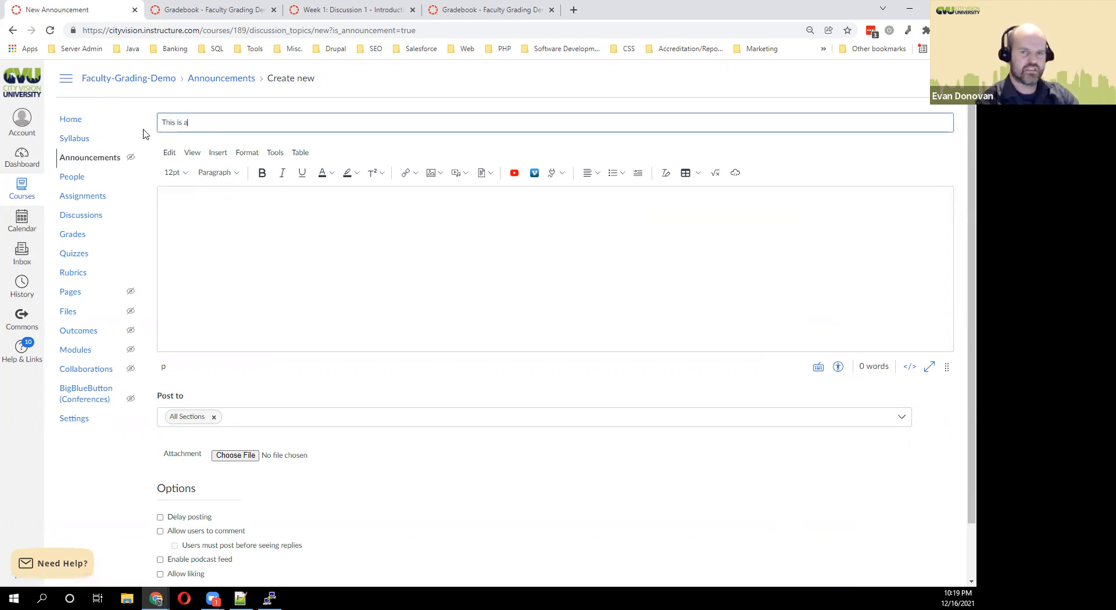
{"action": "type", "text": "n announcement"}
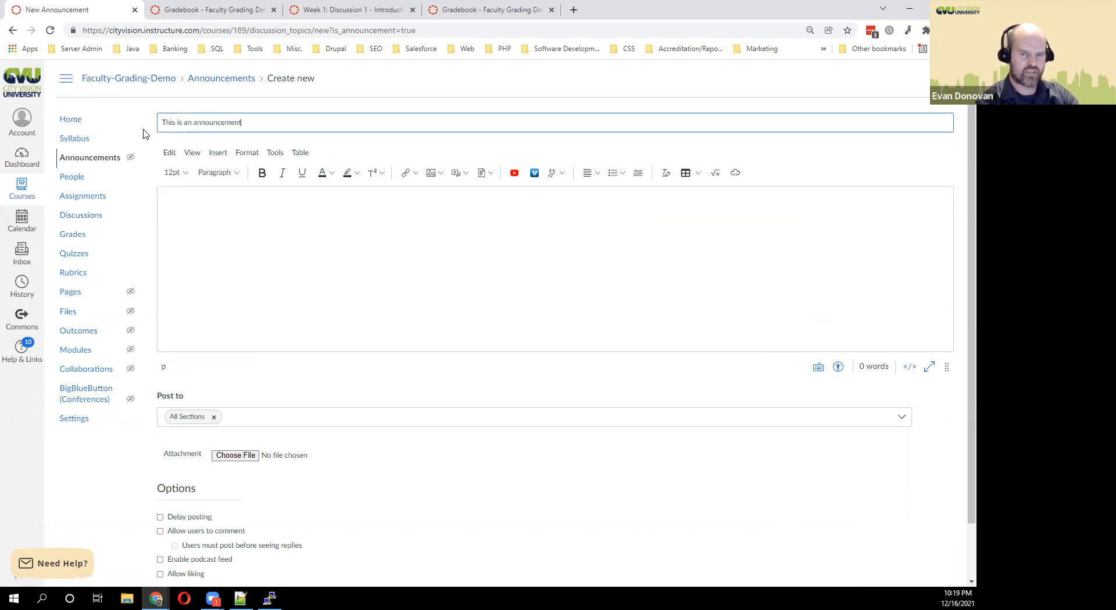
{"action": "key", "text": "Tab"}
{"action": "key", "text": "Tab"}
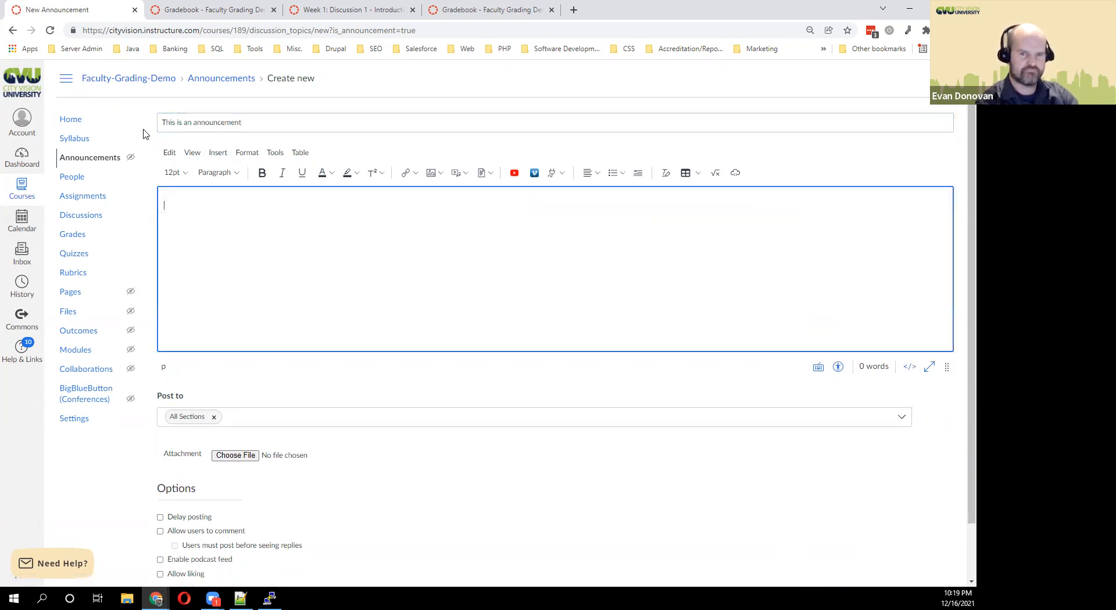
{"action": "type", "text": "This is just an"}
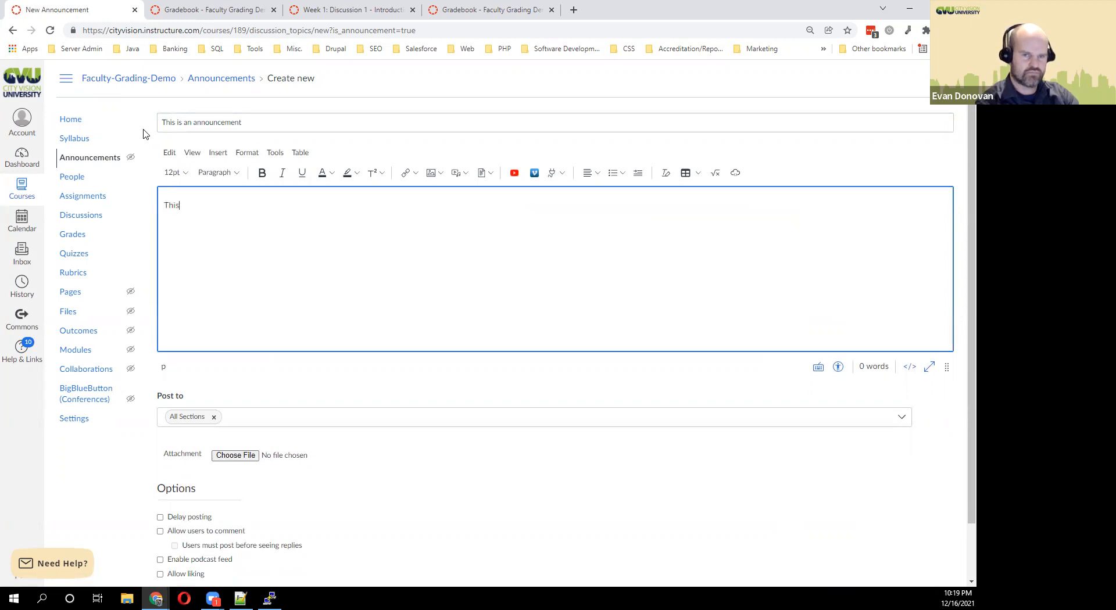
{"action": "type", "text": "nouncement of"}
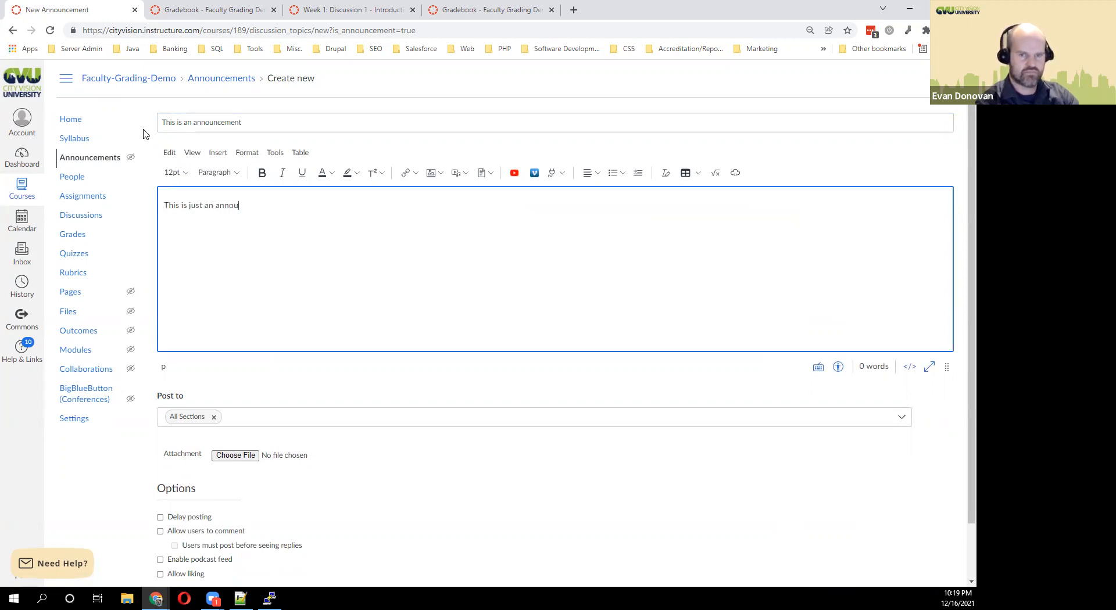
{"action": "key", "text": "BackSpace"}
{"action": "key", "text": "BackSpace"}
{"action": "type", "text": "to "}
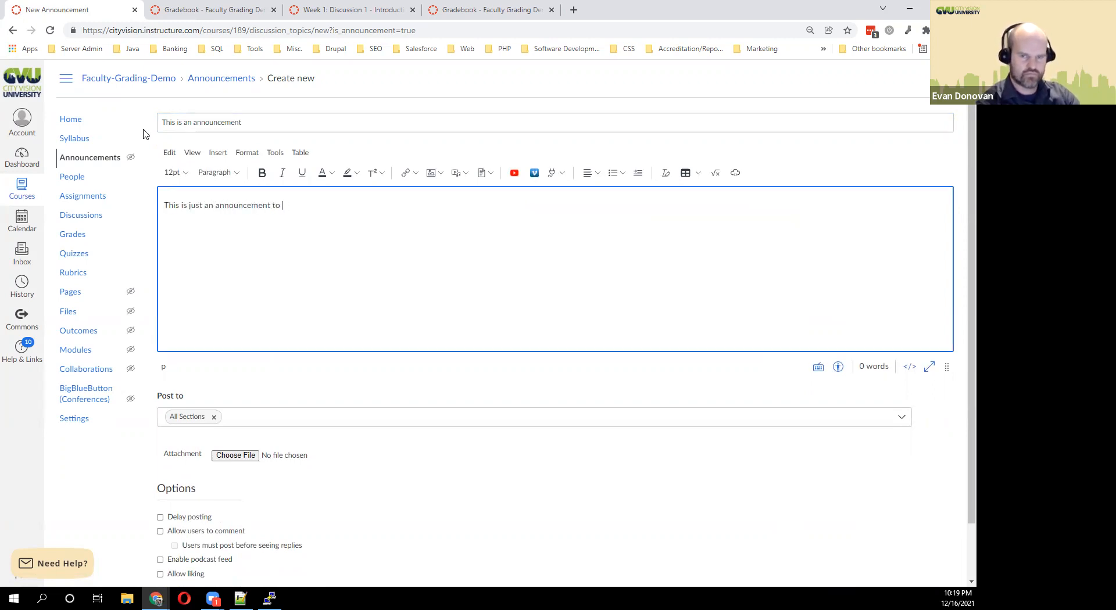
{"action": "type", "text": "demonstrate how they work."}
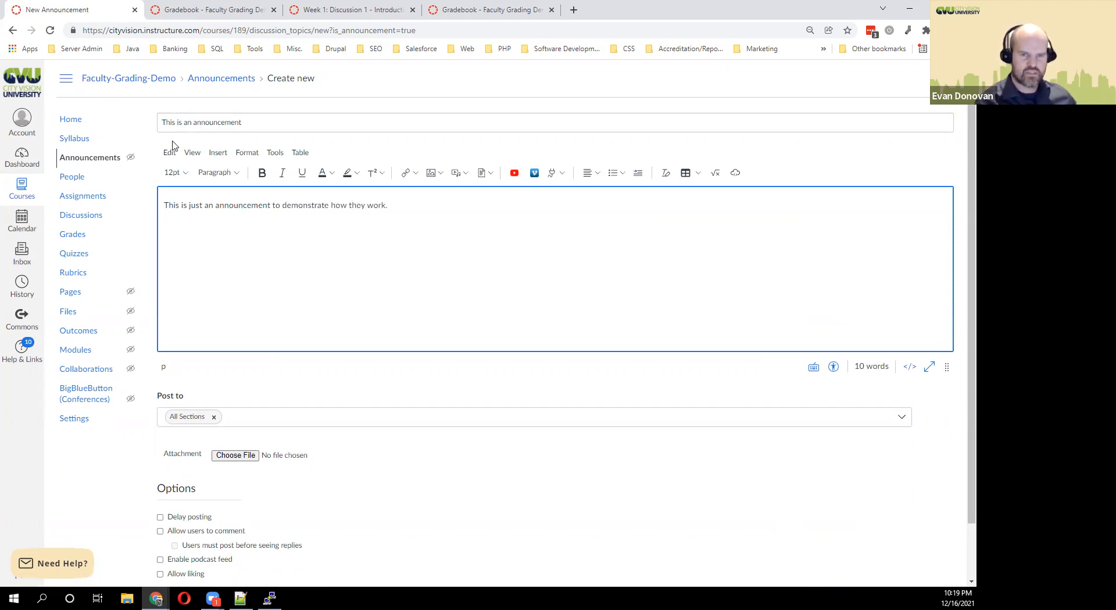
{"action": "scroll", "coordinate": [360, 334], "scroll_direction": "down", "scroll_amount": 1}
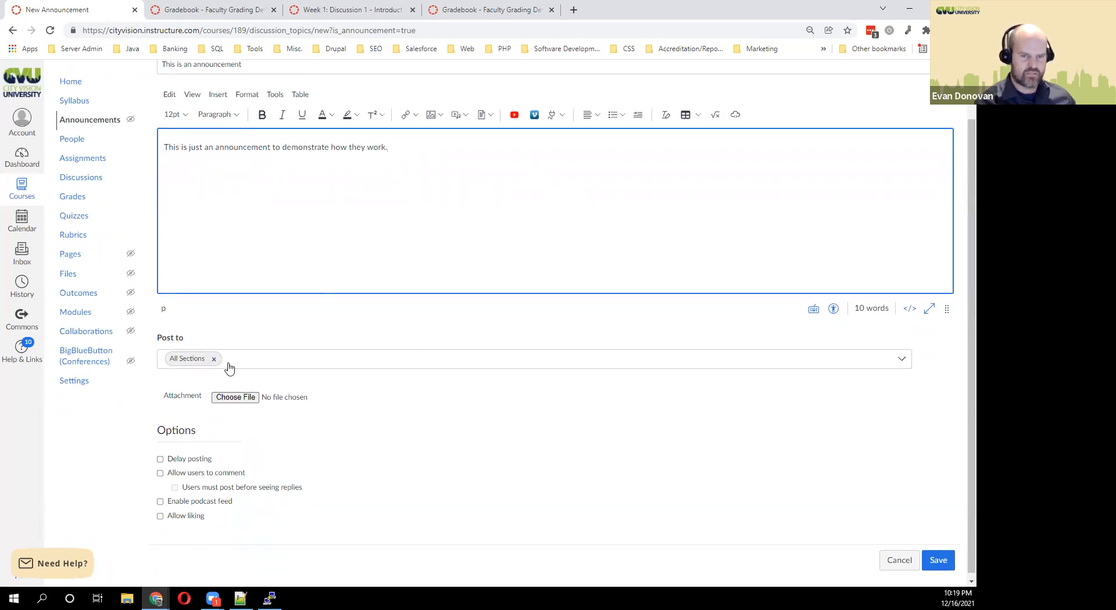
Try Delay posting and browse to January 2022, then turn delayed posting back off.
{"action": "left_click", "coordinate": [396, 439]}
{"action": "scroll", "coordinate": [395, 451], "scroll_direction": "down", "scroll_amount": 1}
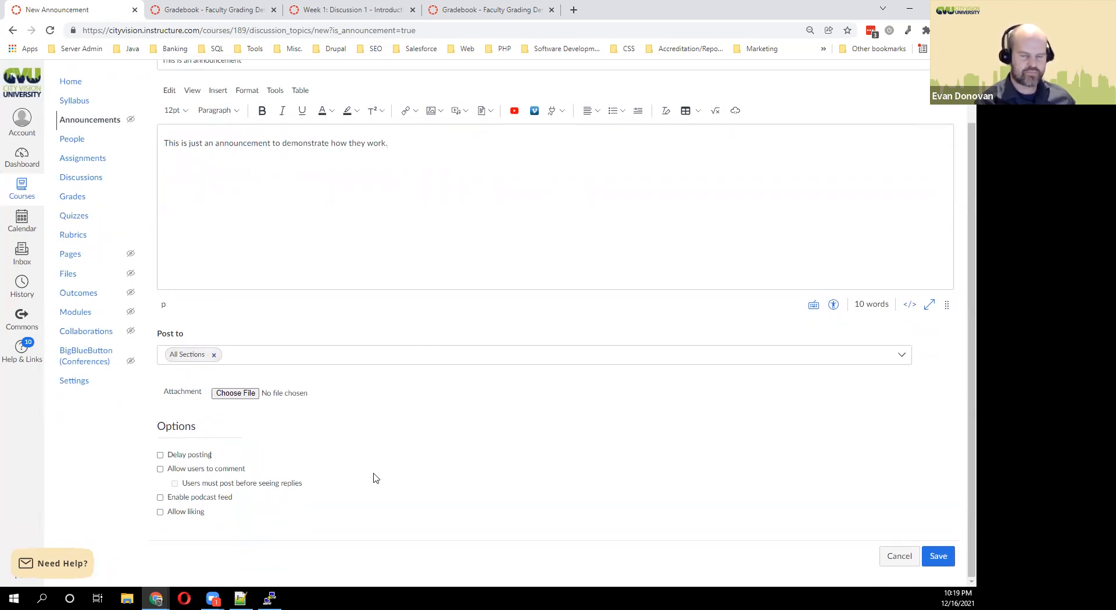
{"action": "left_click", "coordinate": [161, 456]}
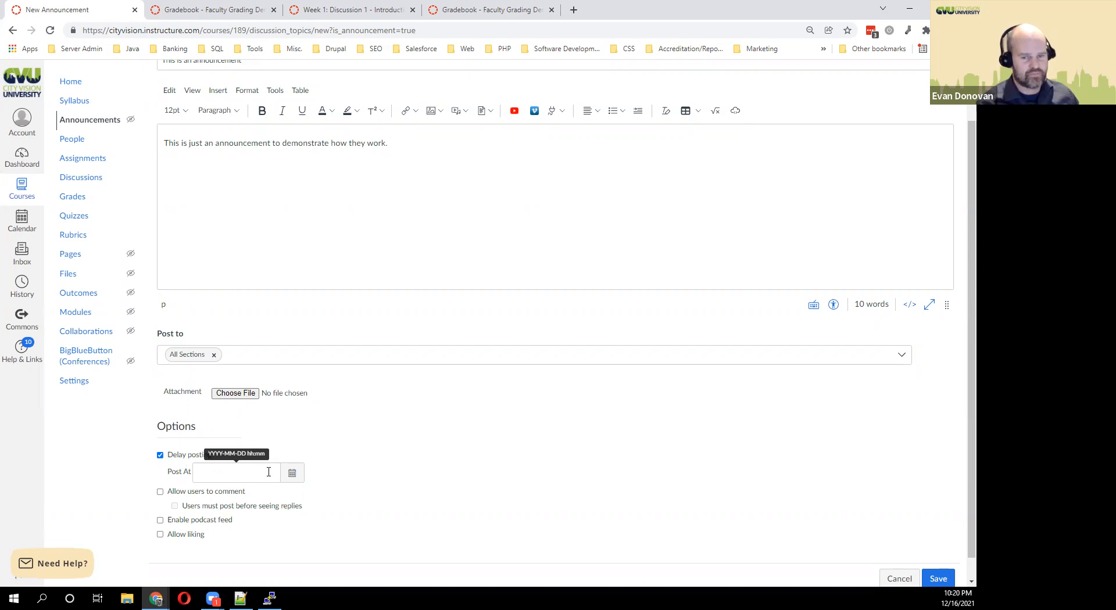
{"action": "left_click", "coordinate": [293, 472]}
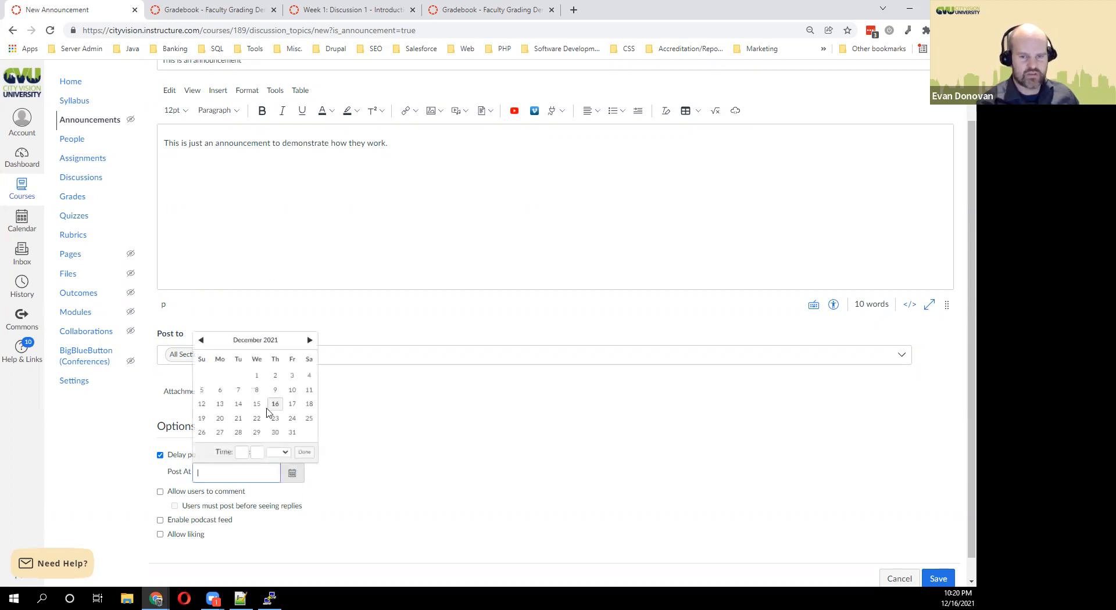
{"action": "left_click", "coordinate": [309, 341]}
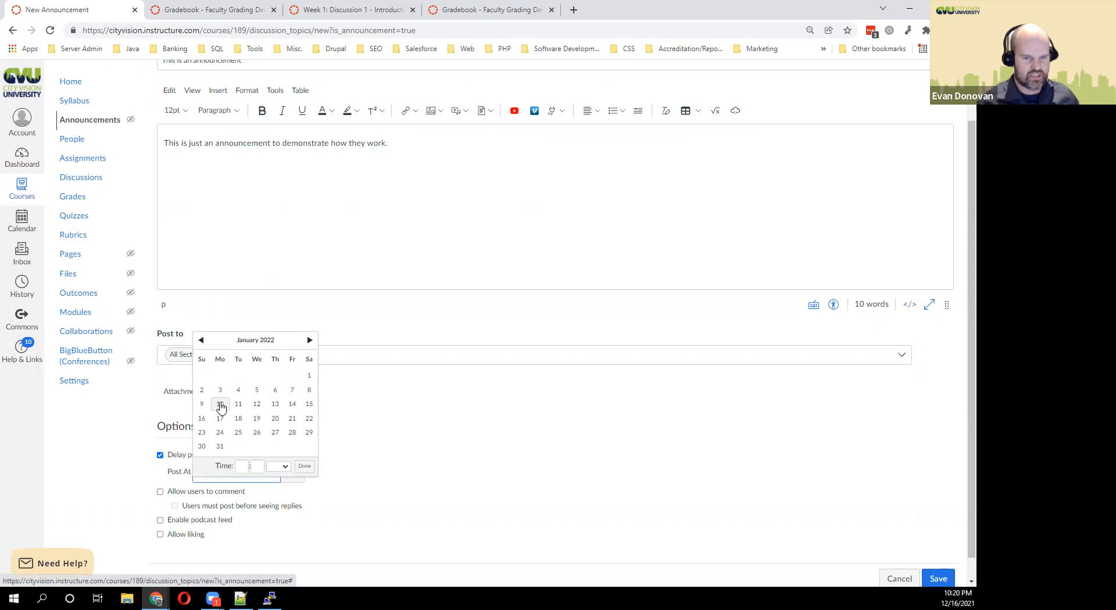
{"action": "left_click", "coordinate": [461, 460]}
{"action": "left_click", "coordinate": [185, 454]}
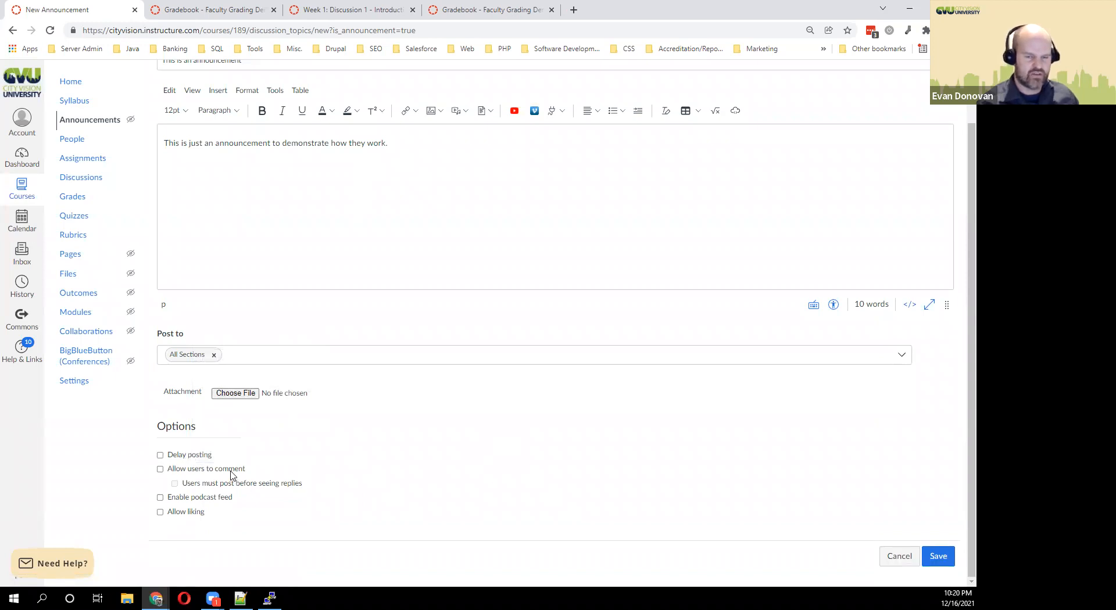
Allow users to comment and save the announcement to post now.
{"action": "left_click", "coordinate": [226, 472]}
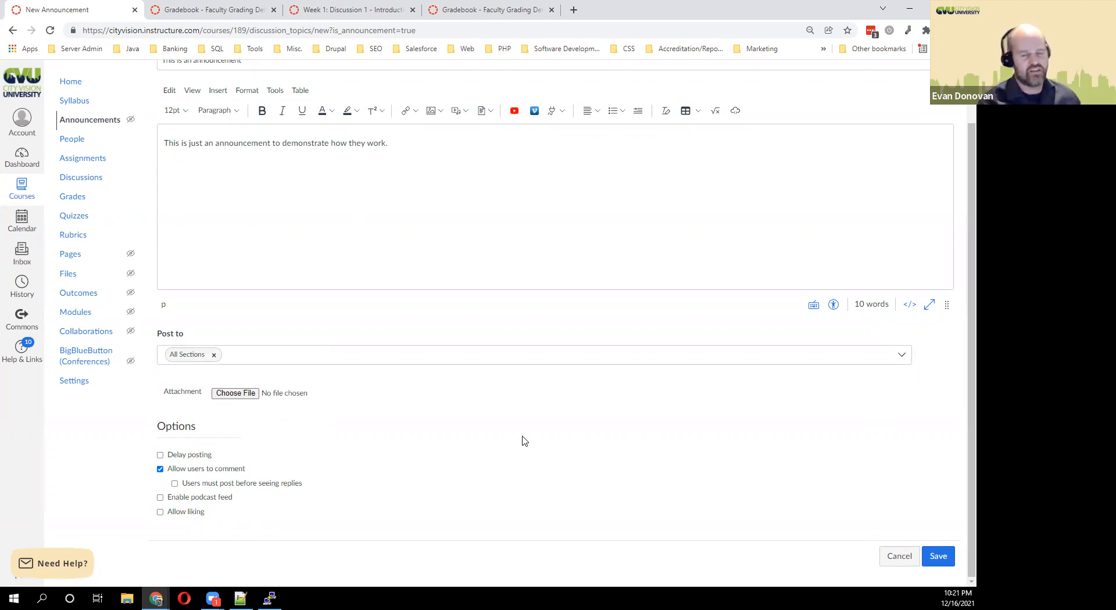
{"action": "left_click_drag", "start_coordinate": [234, 470], "coordinate": [230, 470]}
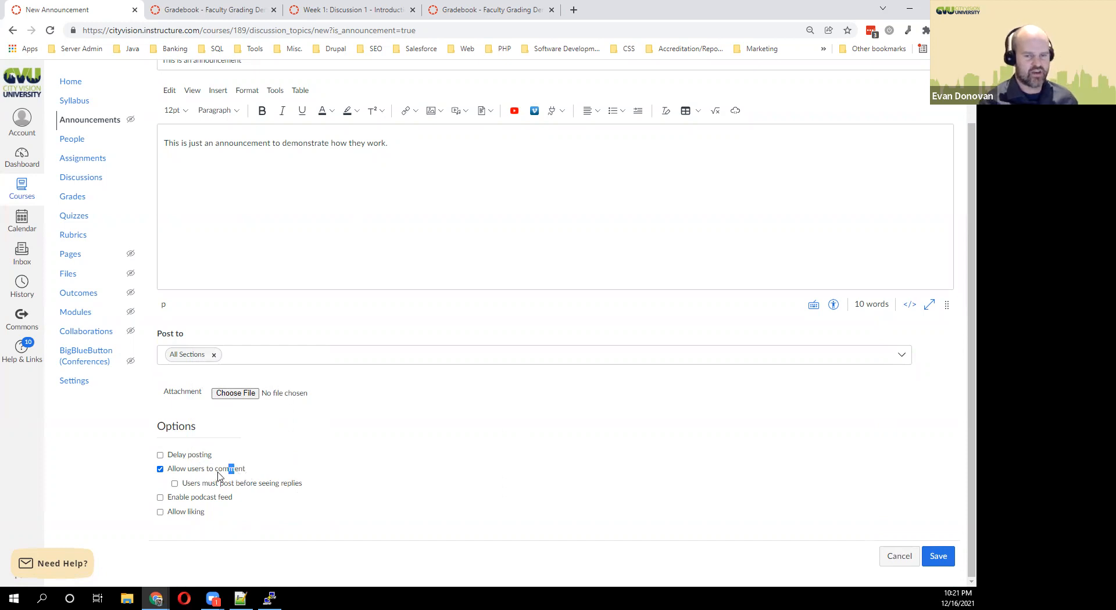
{"action": "left_click", "coordinate": [935, 557]}
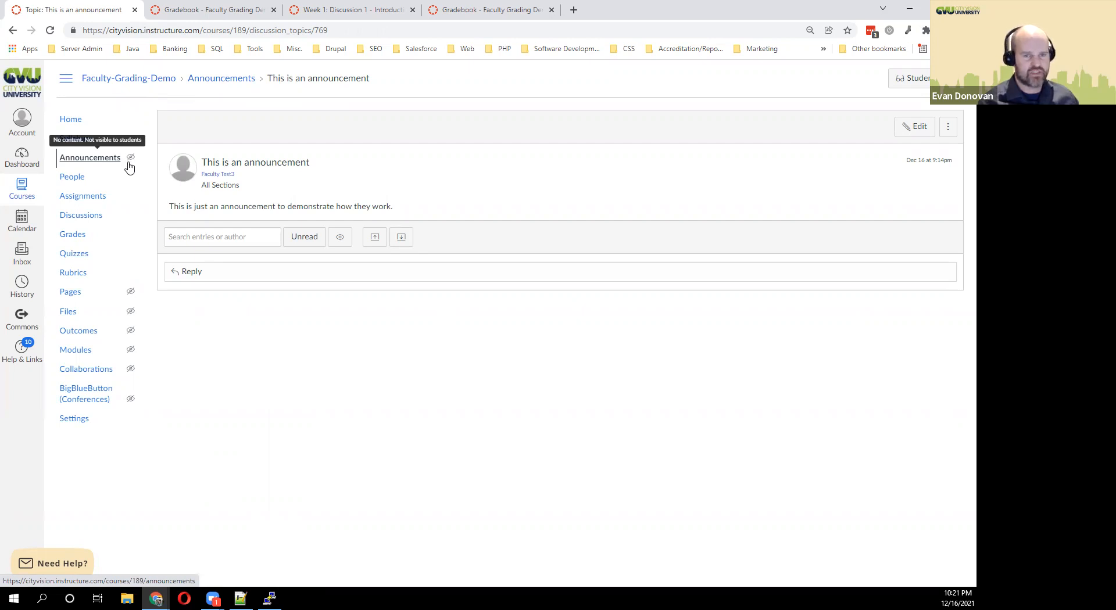
Return to the course home, view the new announcement and come back, then open Account options.
{"action": "left_click", "coordinate": [73, 119]}
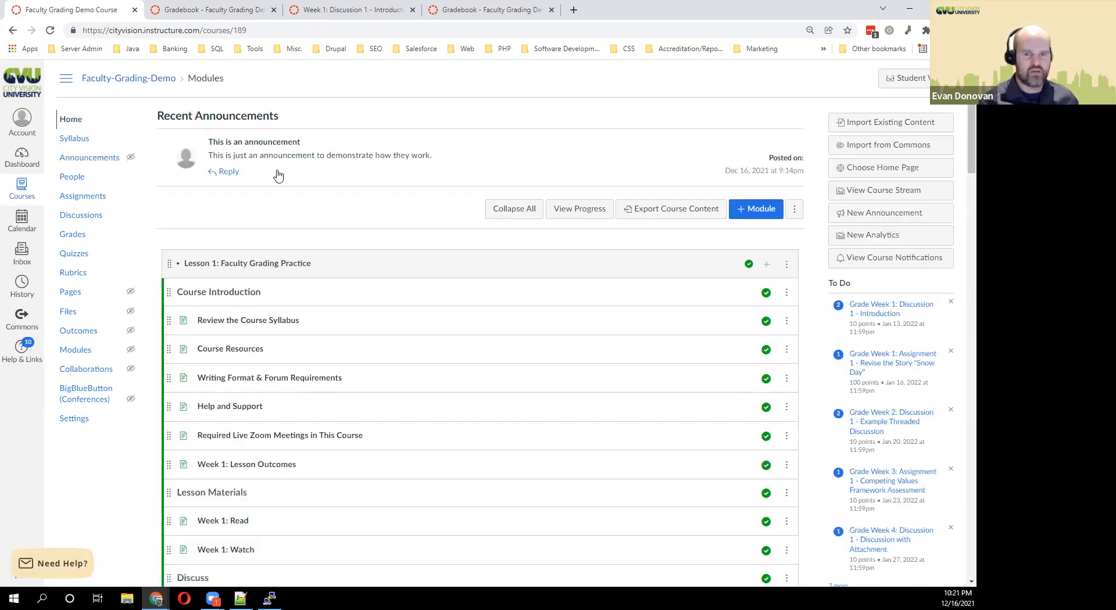
{"action": "left_click", "coordinate": [232, 174]}
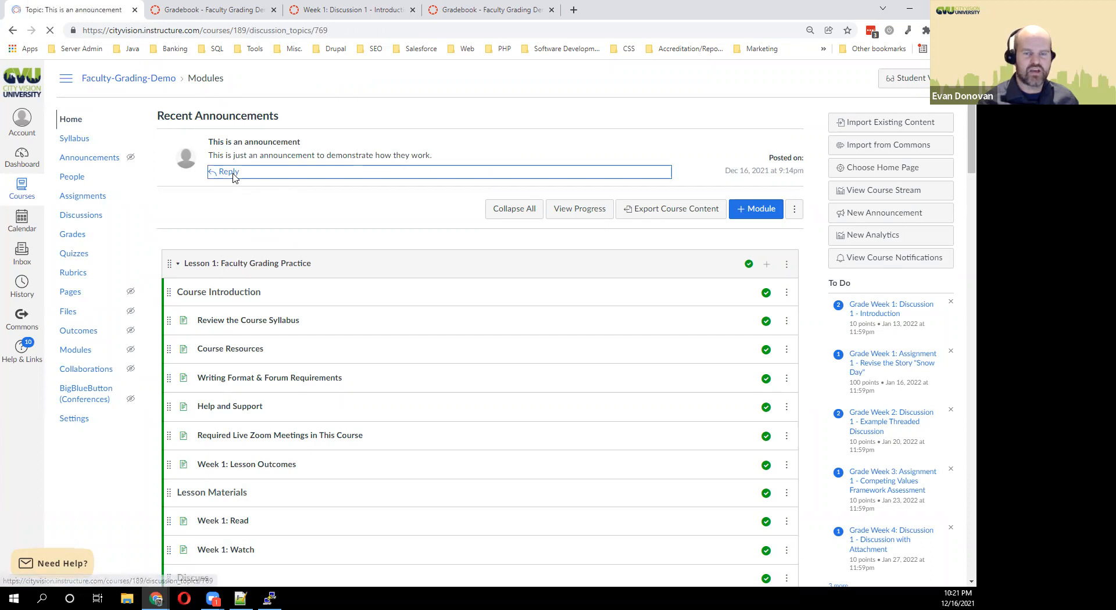
{"action": "left_click", "coordinate": [12, 30]}
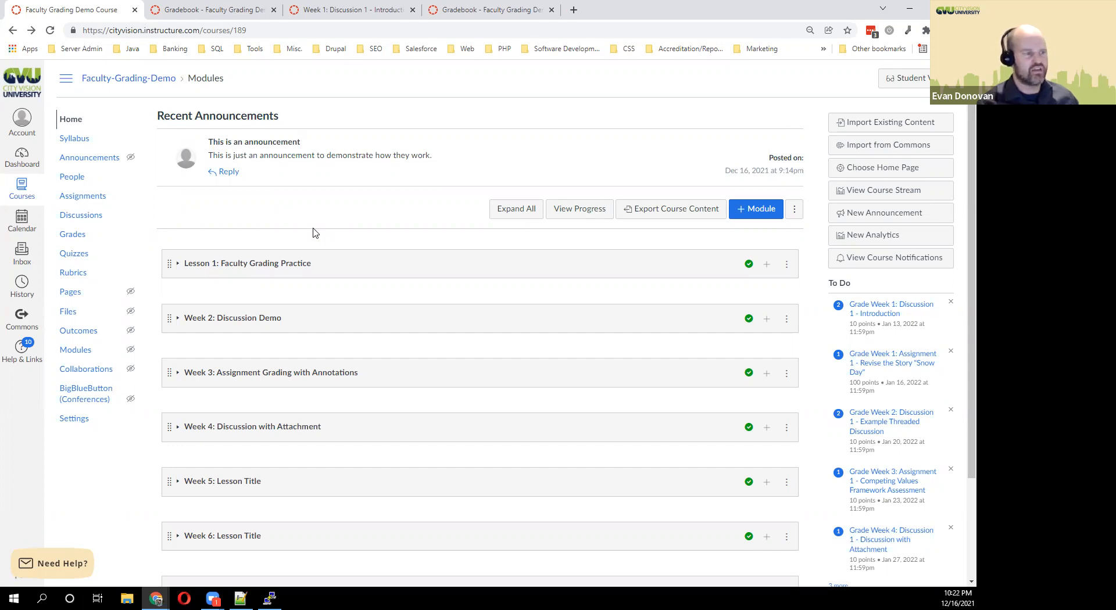
{"action": "left_click", "coordinate": [24, 132]}
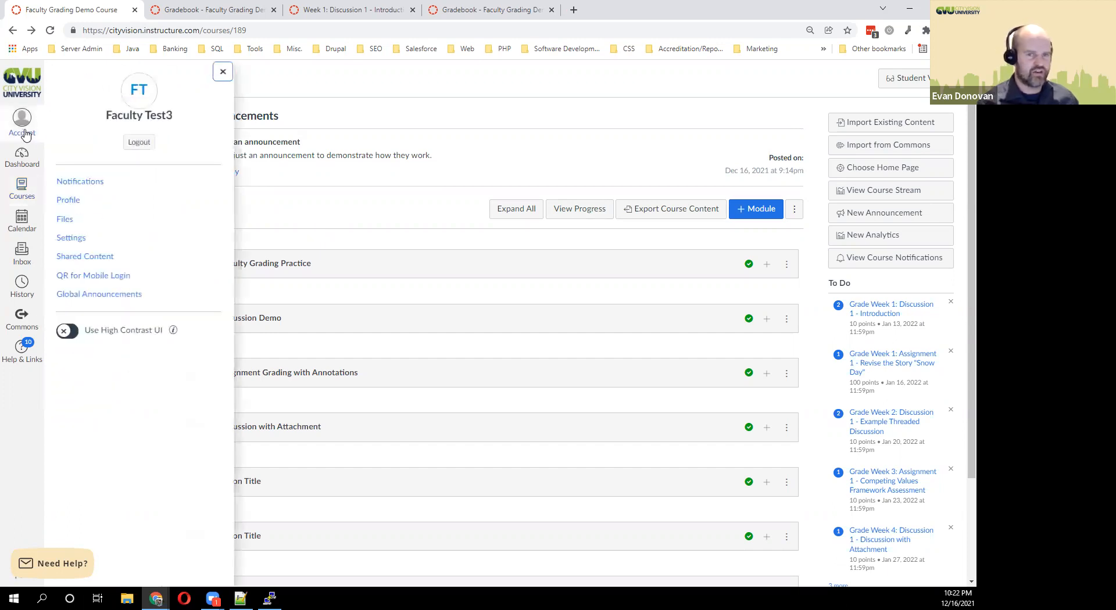
Open the profile page and browse for a profile picture, but cancel without choosing one.
{"action": "left_click", "coordinate": [75, 203]}
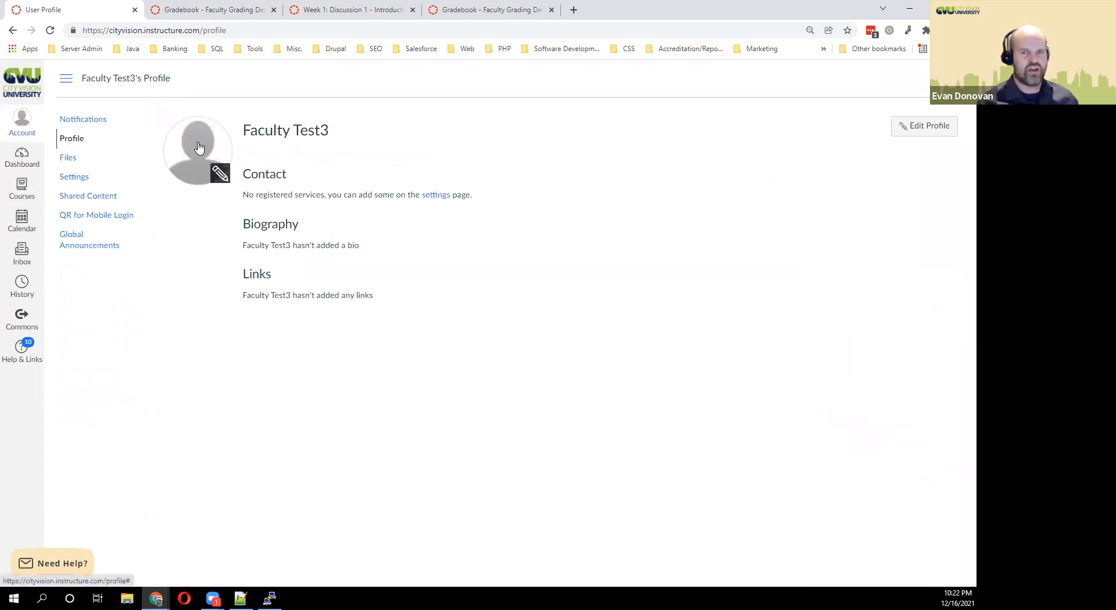
{"action": "left_click", "coordinate": [221, 176]}
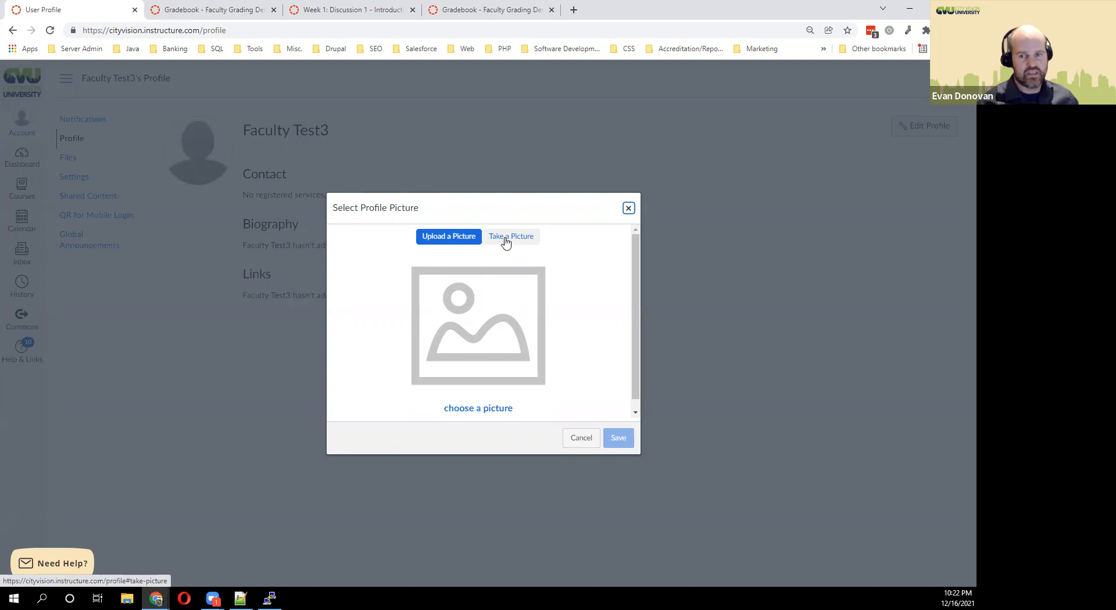
{"action": "left_click", "coordinate": [487, 337]}
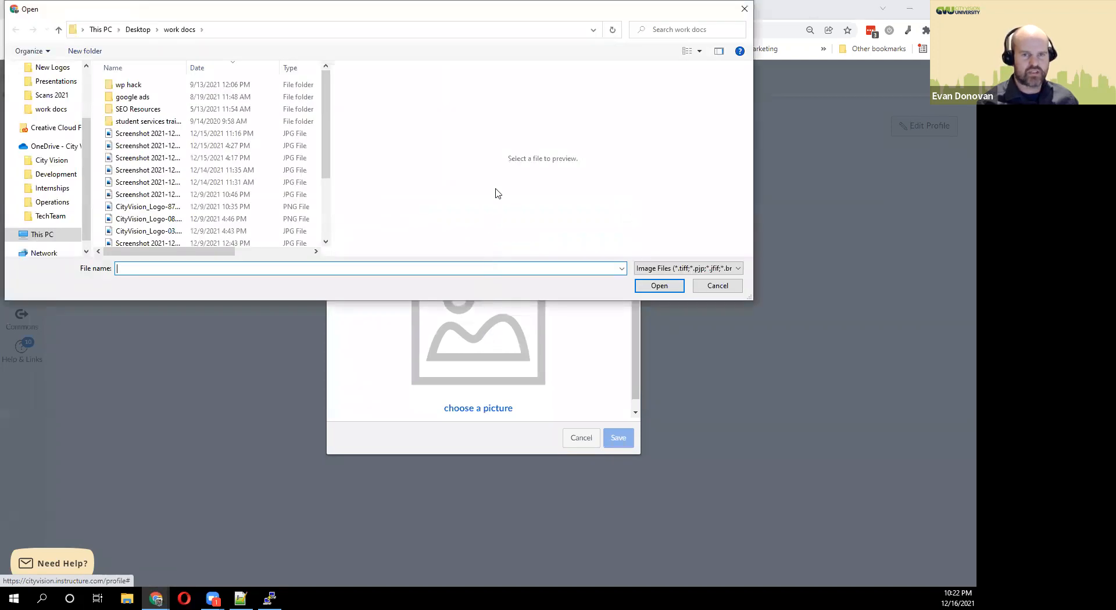
{"action": "left_click", "coordinate": [743, 9]}
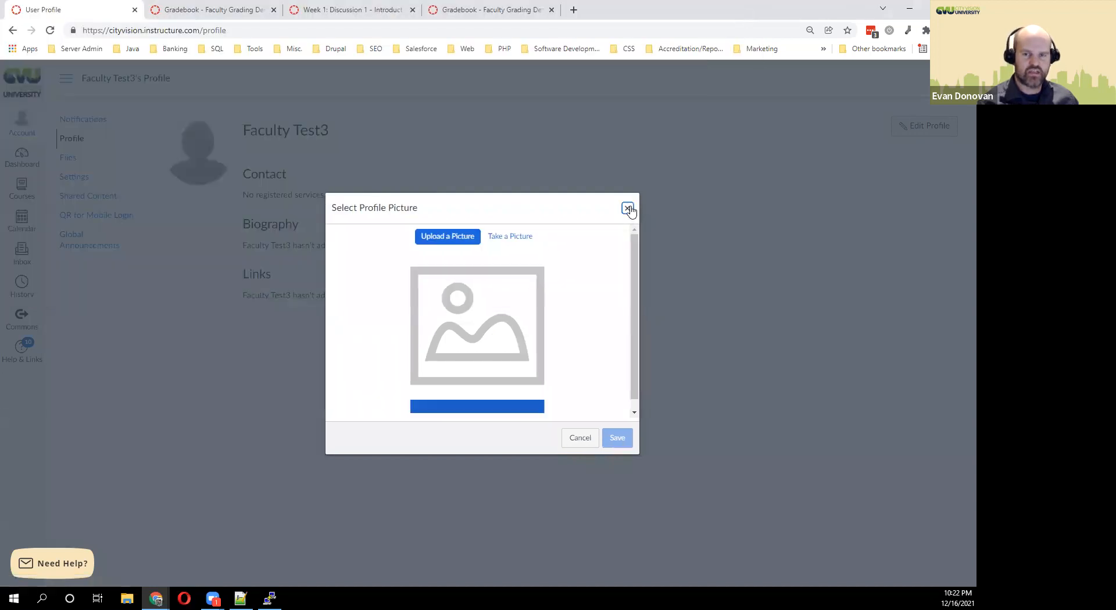
{"action": "left_click", "coordinate": [628, 208]}
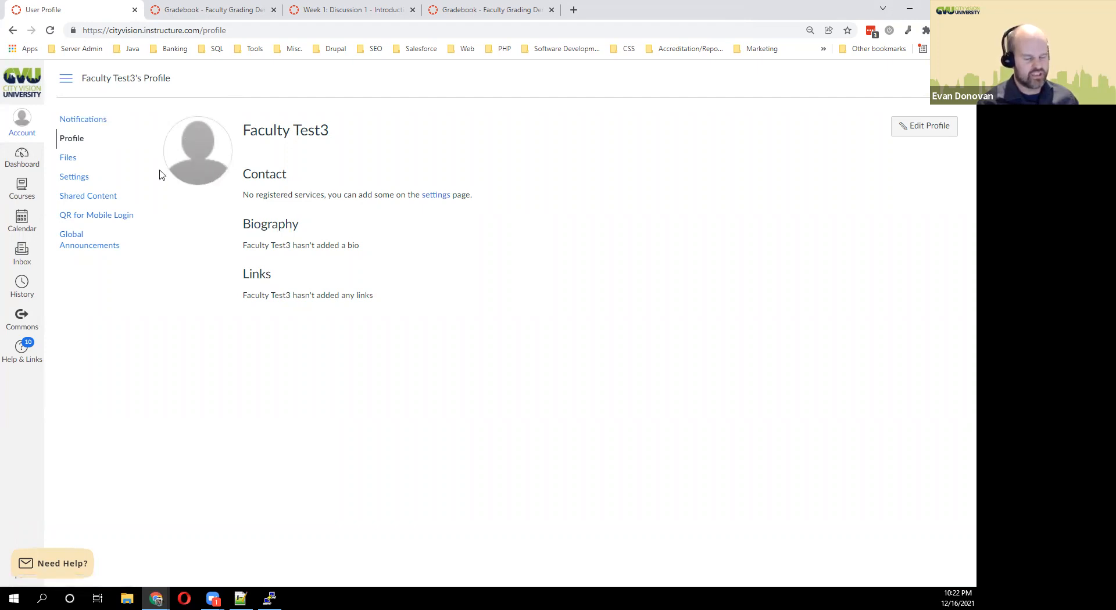
Open Notification Settings and review the discussion and conversation notification preferences.
{"action": "left_click", "coordinate": [93, 119]}
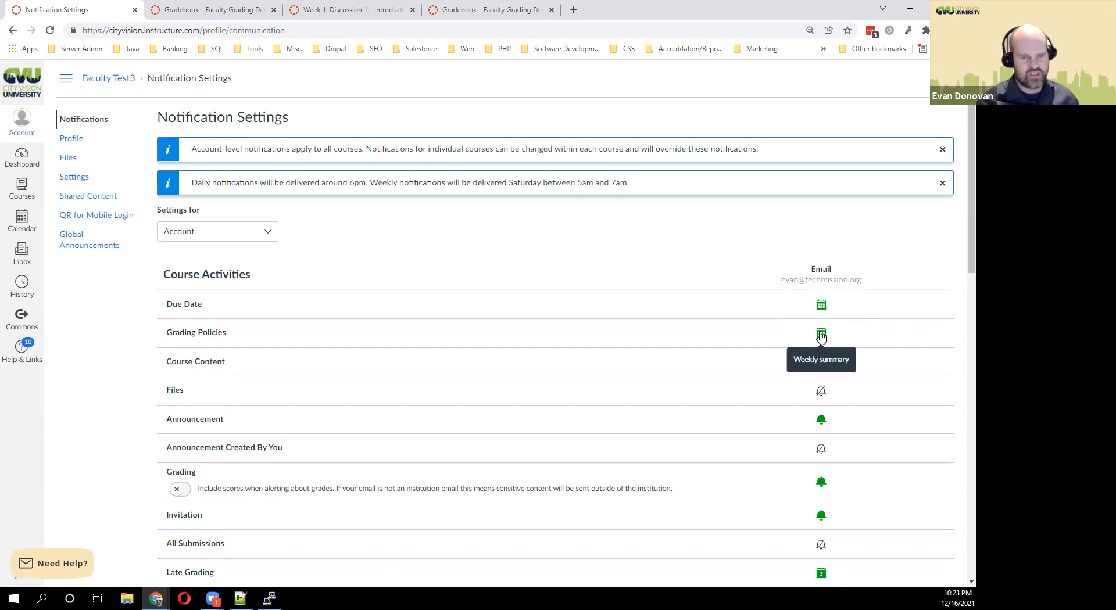
{"action": "scroll", "coordinate": [775, 343], "scroll_direction": "down", "scroll_amount": 2}
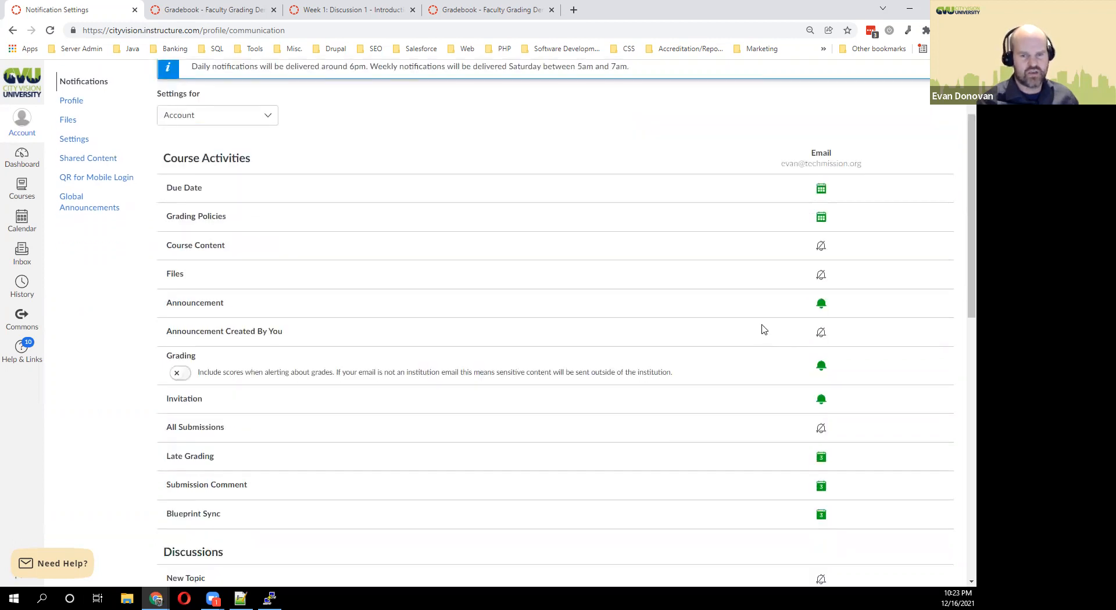
{"action": "scroll", "coordinate": [700, 271], "scroll_direction": "down", "scroll_amount": 2}
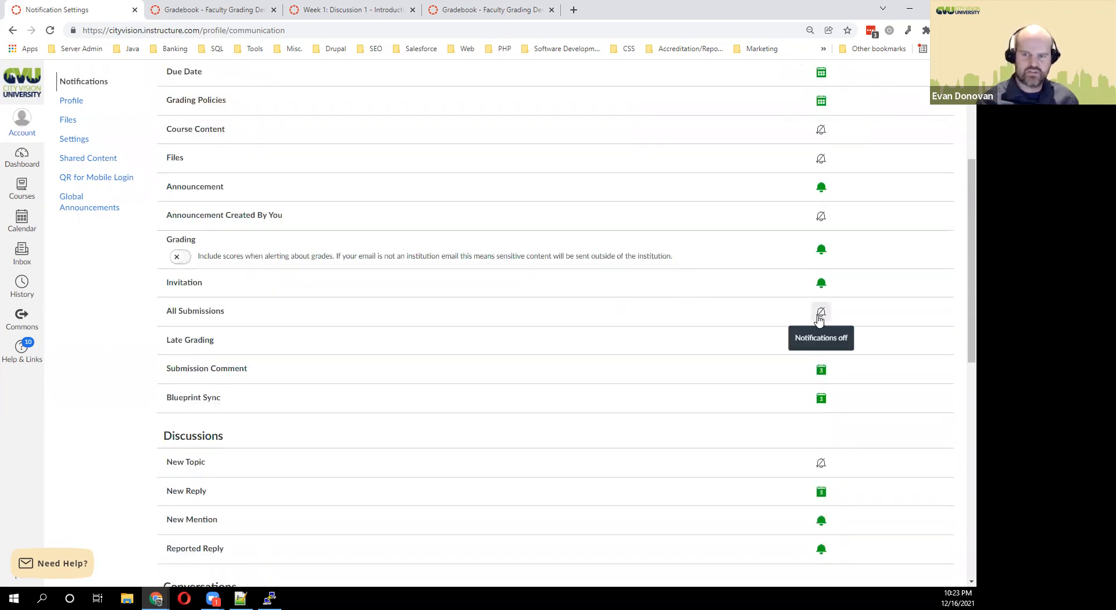
{"action": "mouse_move", "coordinate": [178, 312]}
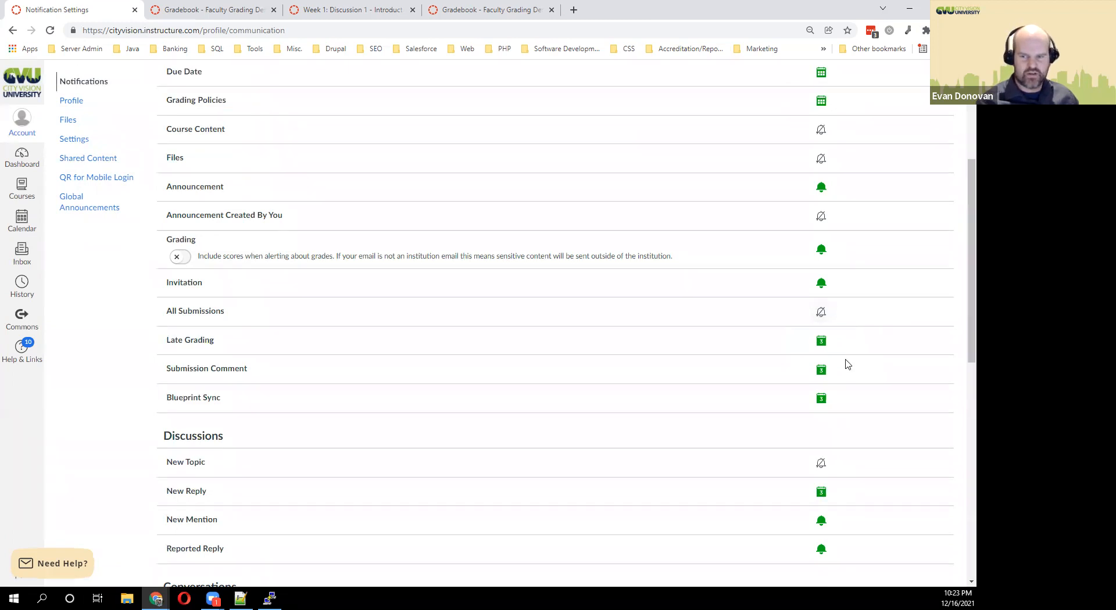
{"action": "mouse_move", "coordinate": [191, 368]}
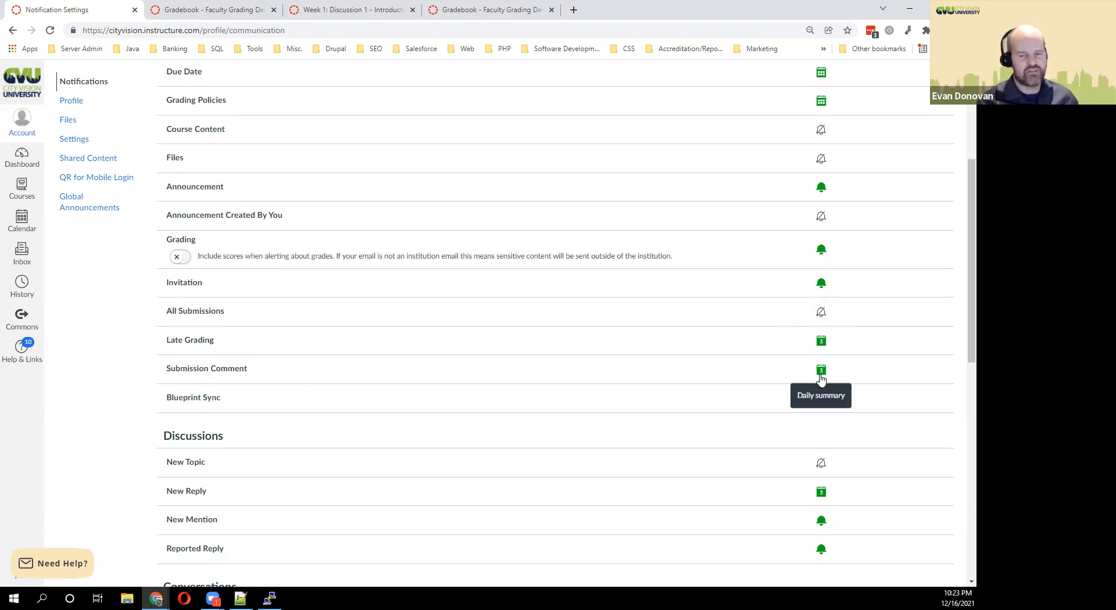
{"action": "scroll", "coordinate": [259, 478], "scroll_direction": "up", "scroll_amount": 1}
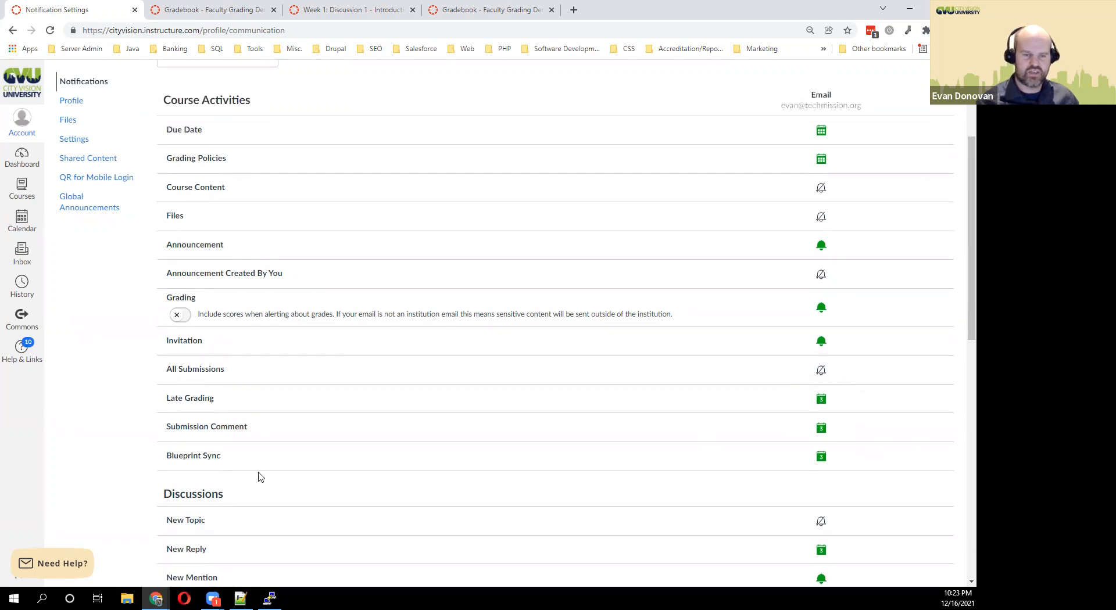
{"action": "scroll", "coordinate": [259, 477], "scroll_direction": "down", "scroll_amount": 4}
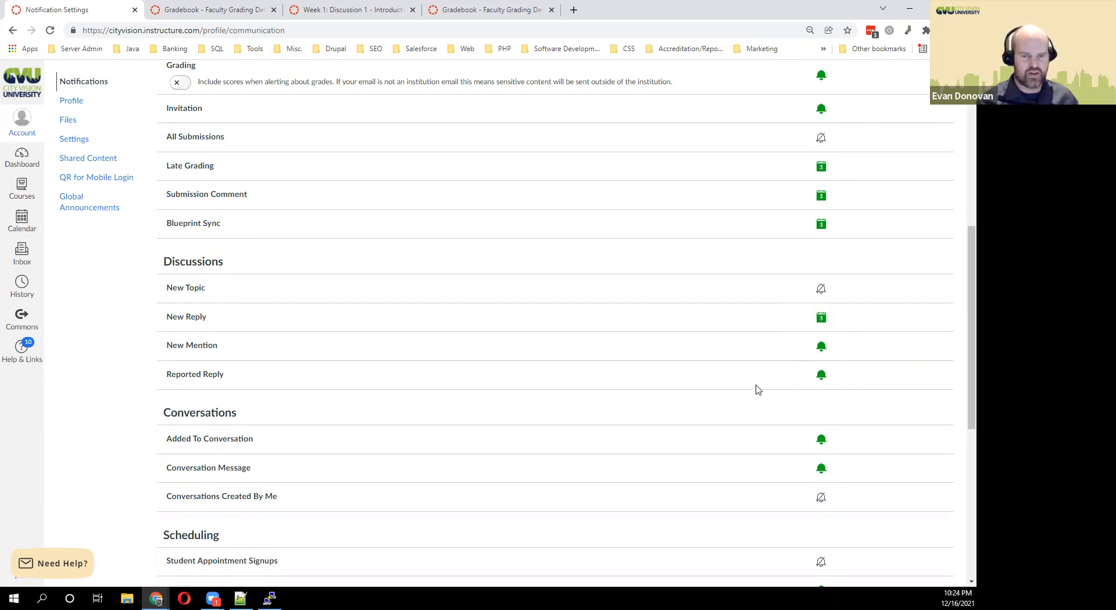
Scroll through the scheduling, groups and Alerts preferences, then open the Account menu.
{"action": "scroll", "coordinate": [635, 400], "scroll_direction": "down", "scroll_amount": 2}
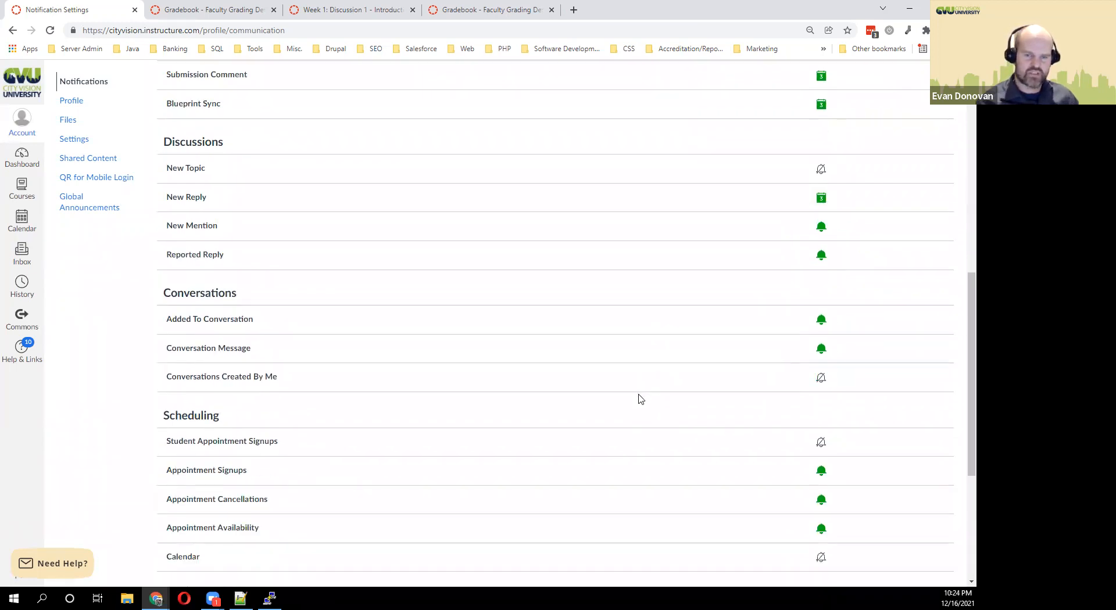
{"action": "scroll", "coordinate": [640, 395], "scroll_direction": "down", "scroll_amount": 1}
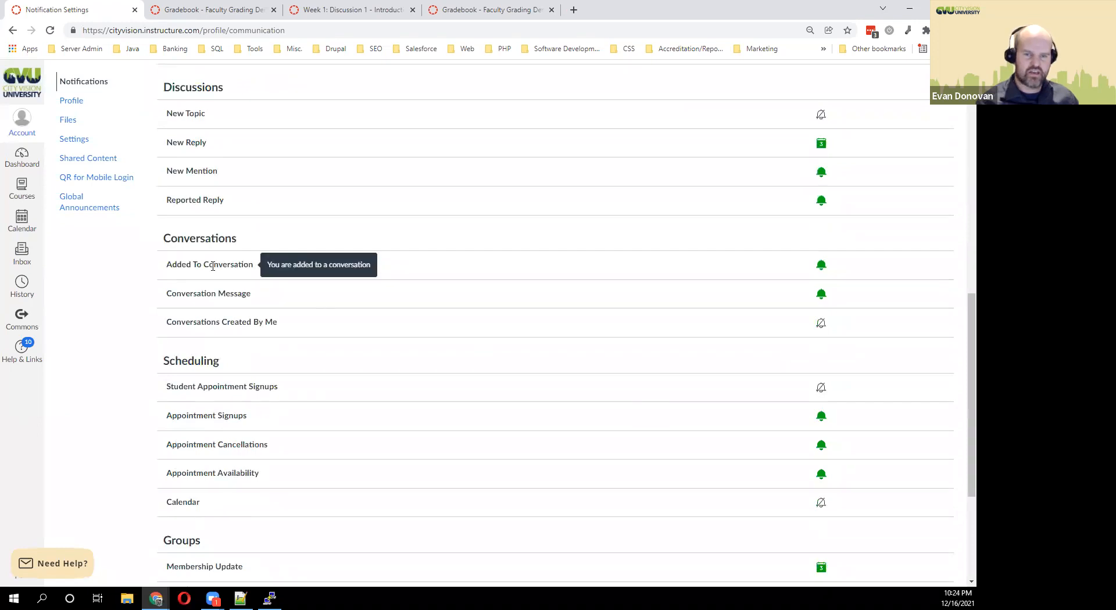
{"action": "scroll", "coordinate": [405, 299], "scroll_direction": "down", "scroll_amount": 2}
{"action": "scroll", "coordinate": [401, 314], "scroll_direction": "down", "scroll_amount": 2}
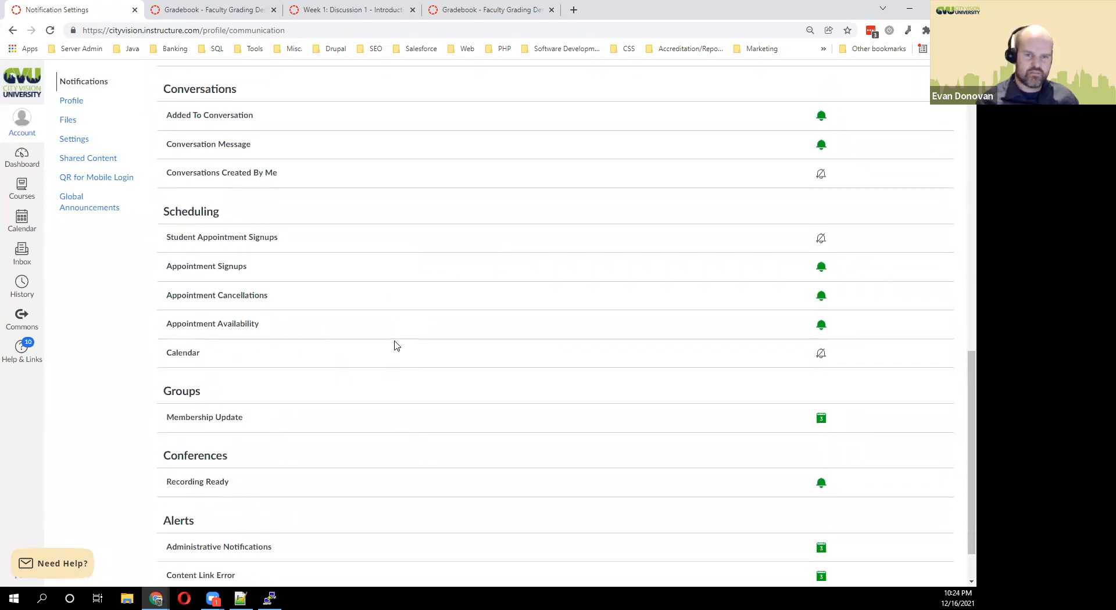
{"action": "scroll", "coordinate": [397, 346], "scroll_direction": "down", "scroll_amount": 1}
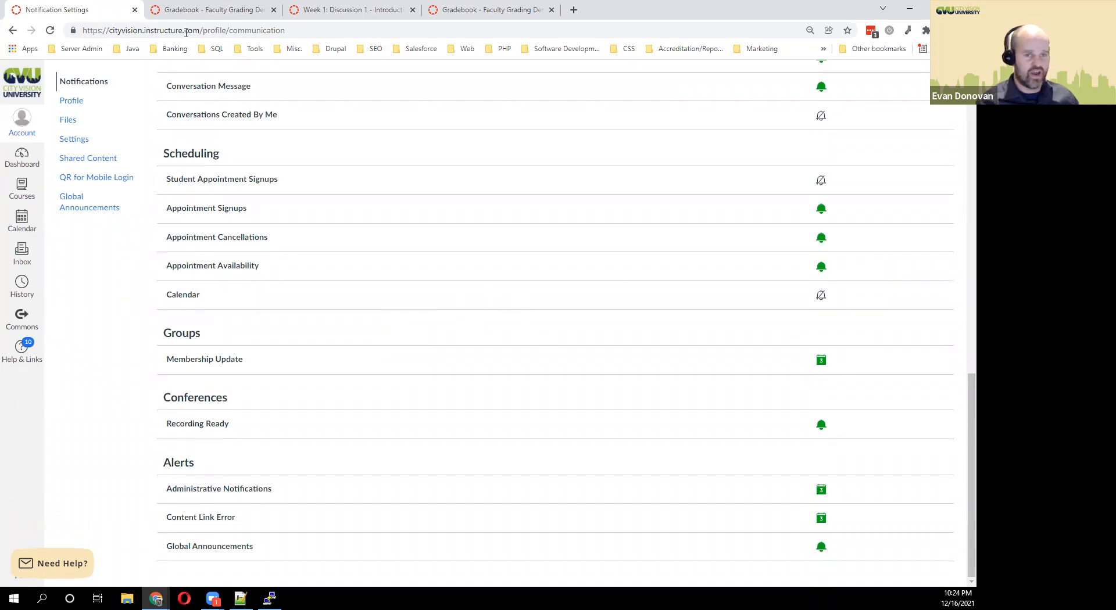
{"action": "left_click", "coordinate": [30, 137]}
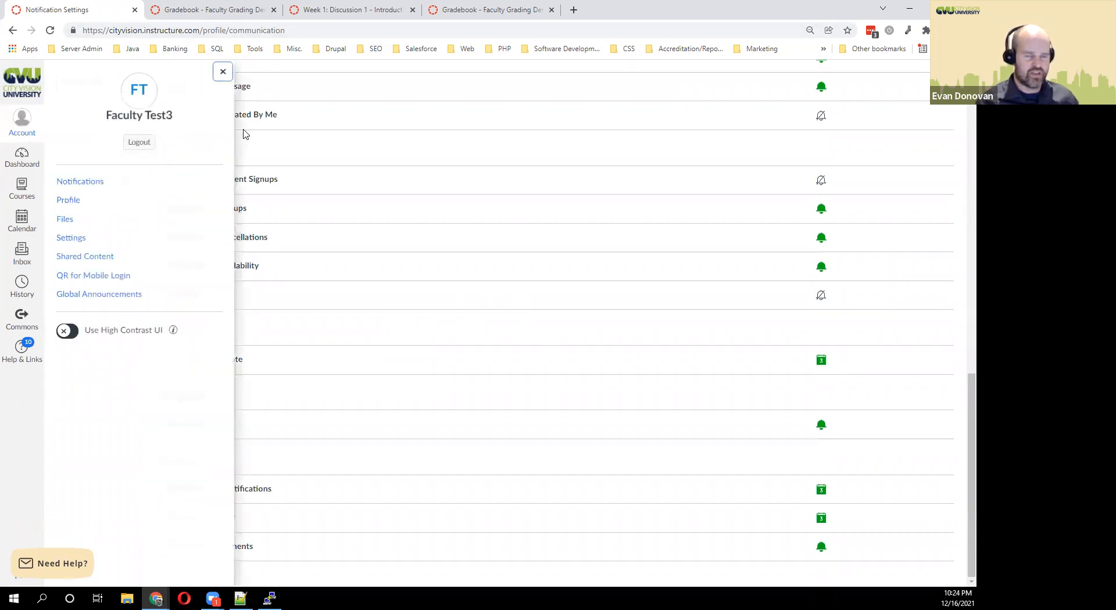
Log out of Canvas from the Account tray.
{"action": "left_click", "coordinate": [141, 144]}
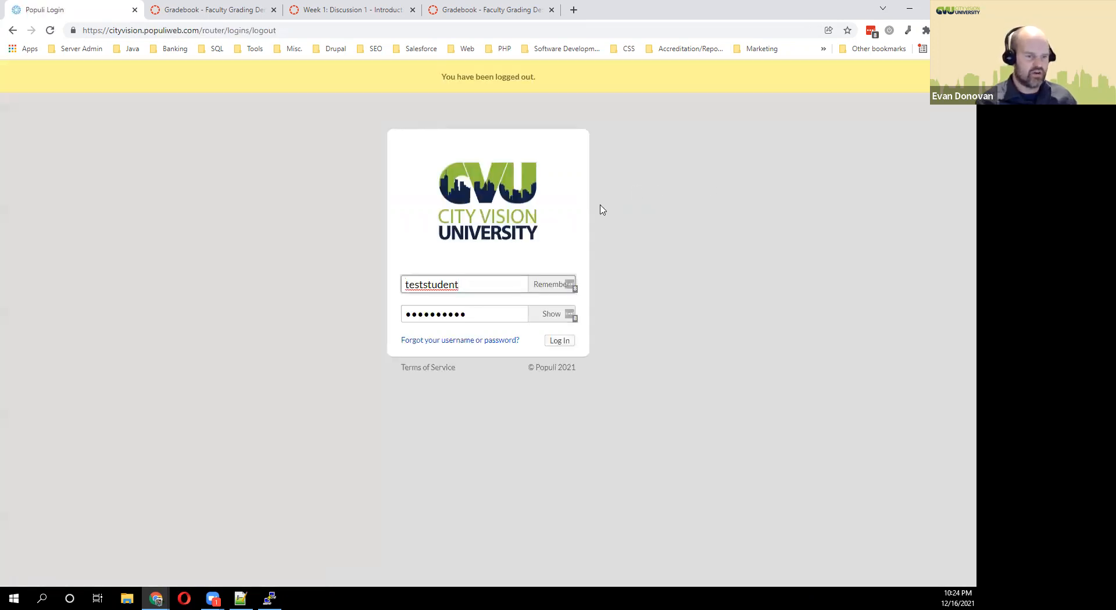